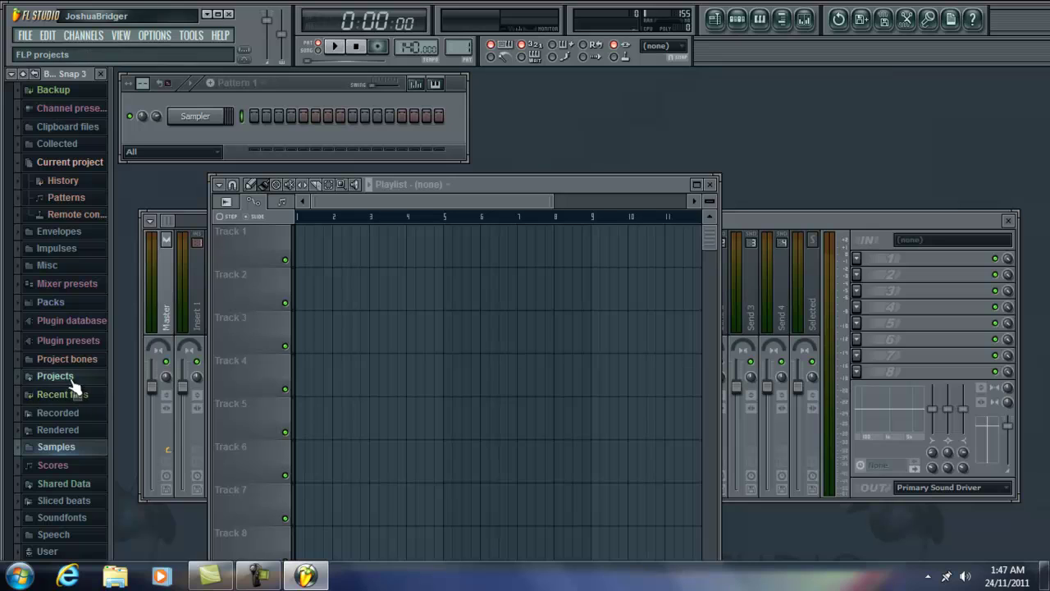
Step: Open the recent project Kicks!.flp and bring its Pattern 2 step sequencer to the front
{"action": "left_click", "coordinate": [28, 36]}
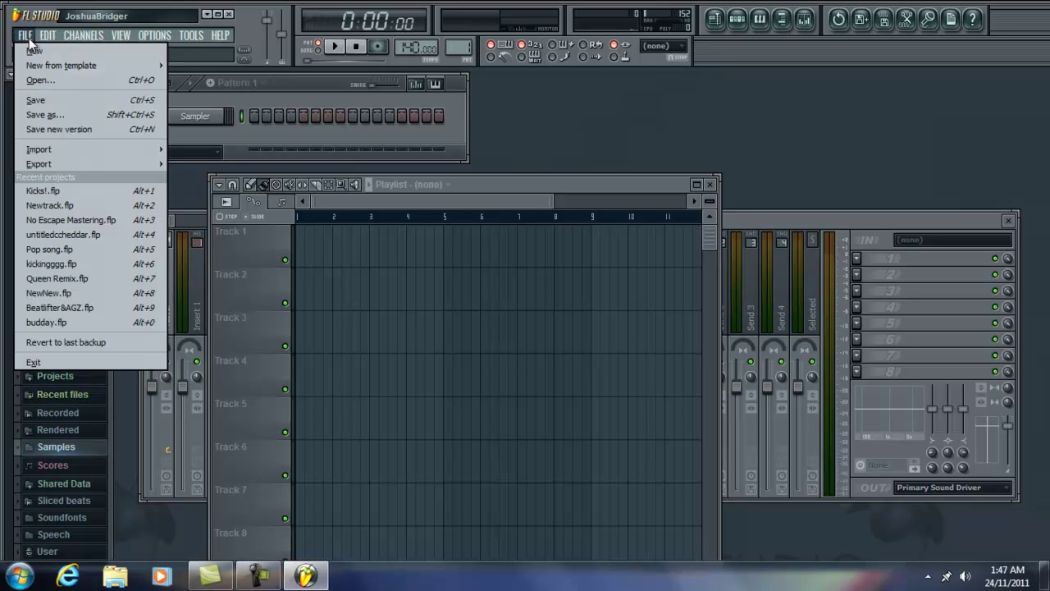
{"action": "left_click", "coordinate": [45, 190]}
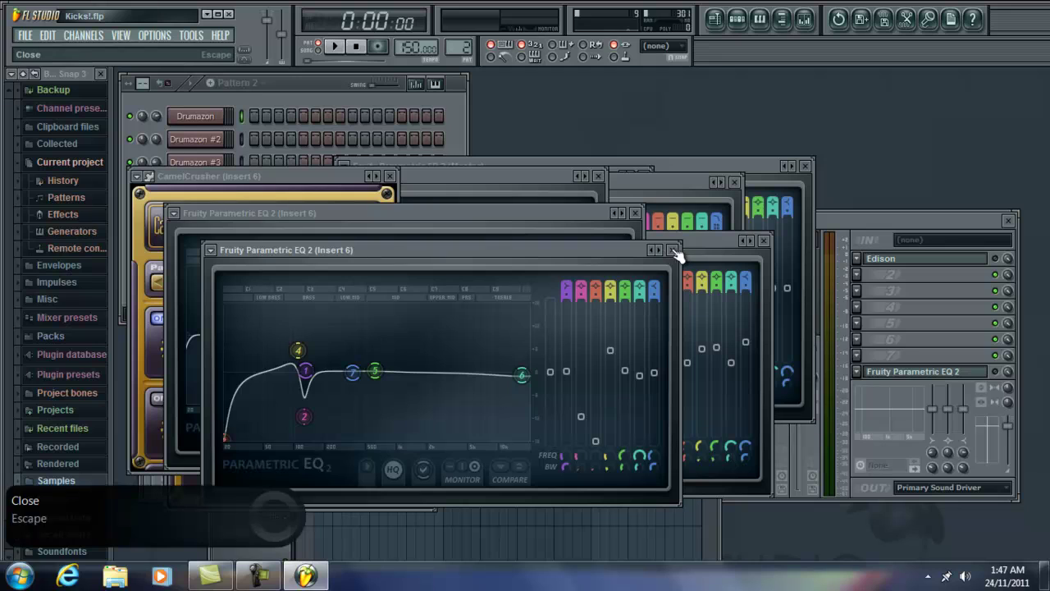
{"action": "left_click", "coordinate": [309, 82]}
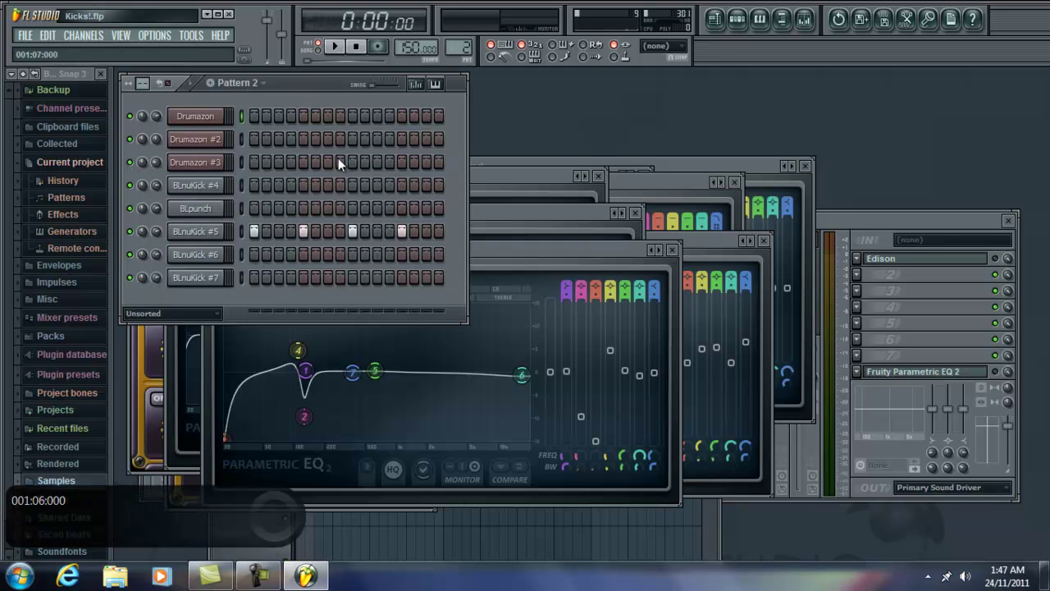
Step: Open the channel settings of BLnuKick #5 and play the pattern to hear the raw kick sample
{"action": "left_click", "coordinate": [198, 235]}
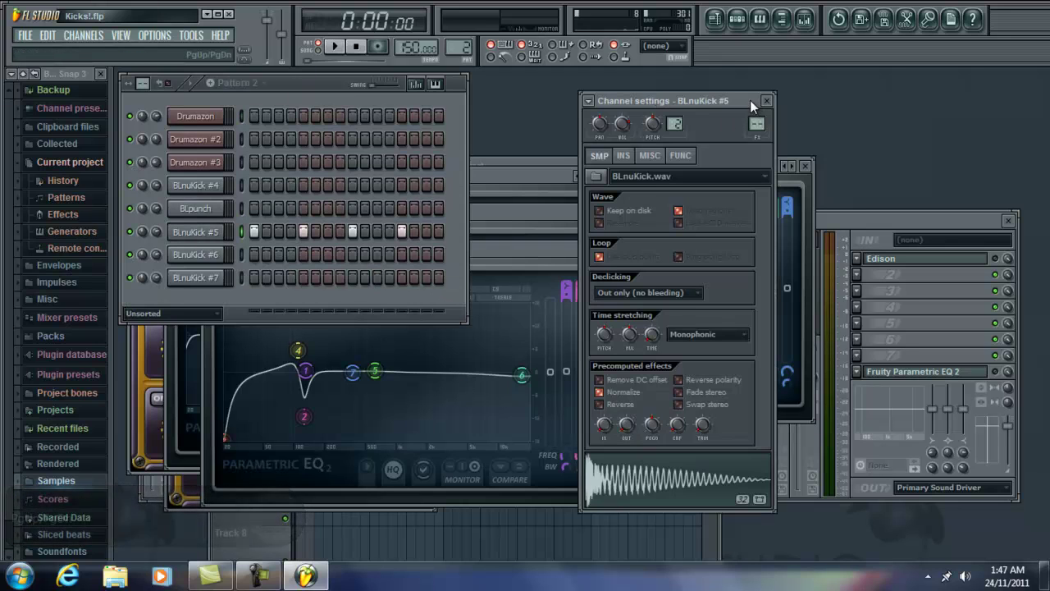
{"action": "left_click_drag", "start_coordinate": [750, 100], "coordinate": [748, 84]}
{"action": "left_click", "coordinate": [338, 48]}
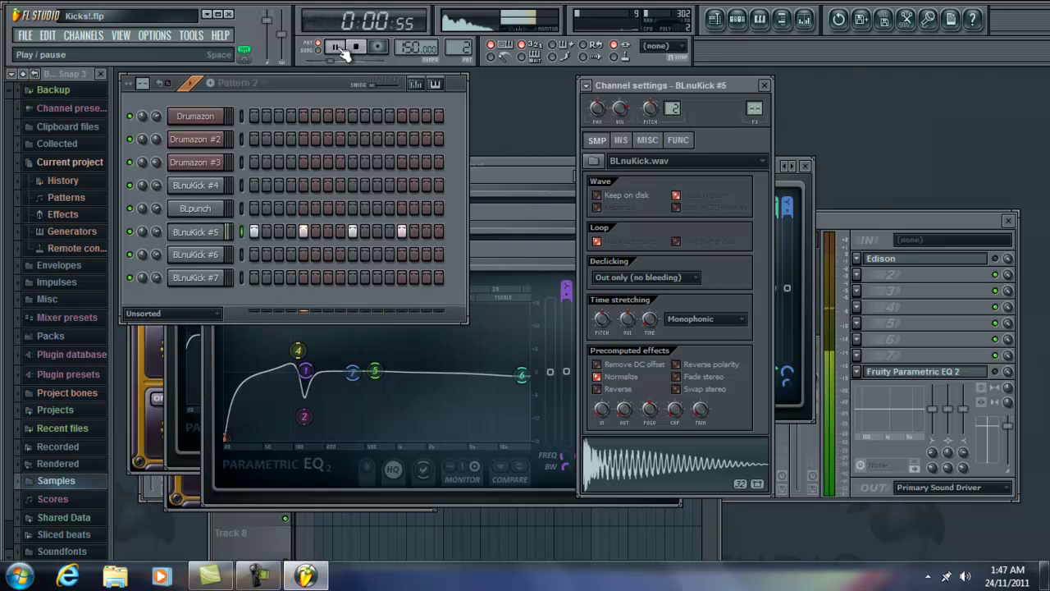
{"action": "left_click", "coordinate": [338, 47]}
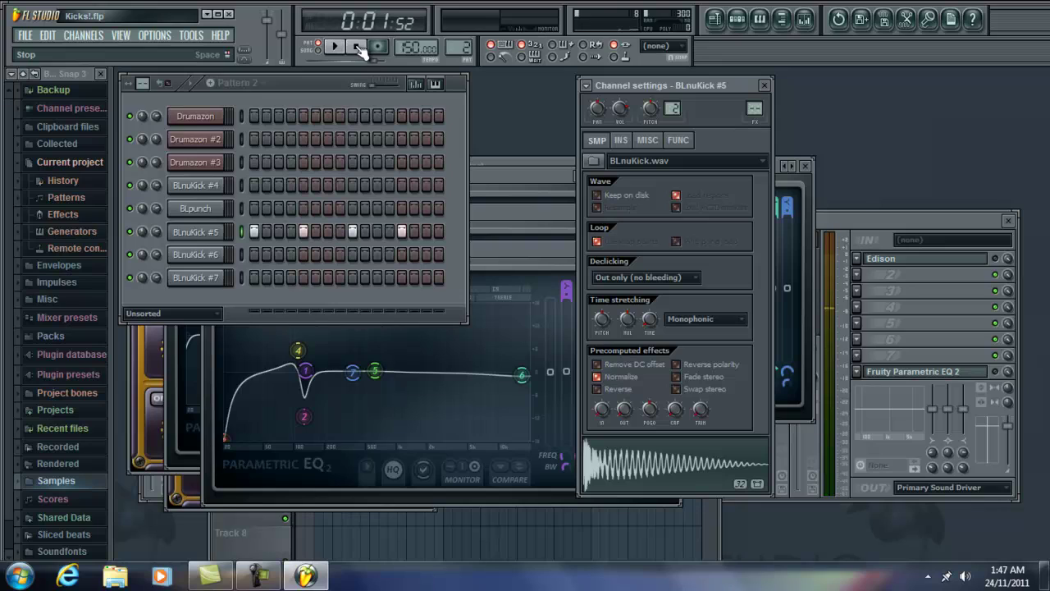
{"action": "left_click", "coordinate": [357, 47]}
Step: Open the Drumazon channel's drum machine, then bring up the effects chain of its mixer track, Insert 1
{"action": "left_click", "coordinate": [205, 117]}
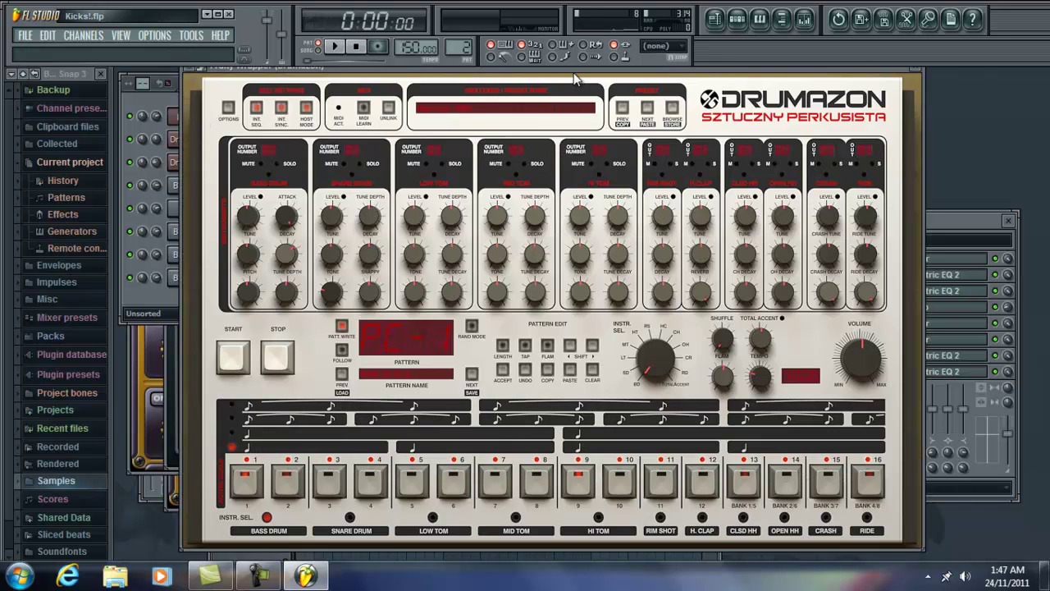
{"action": "left_click_drag", "start_coordinate": [577, 71], "coordinate": [595, 148]}
{"action": "left_click", "coordinate": [297, 85]}
{"action": "left_click", "coordinate": [968, 215]}
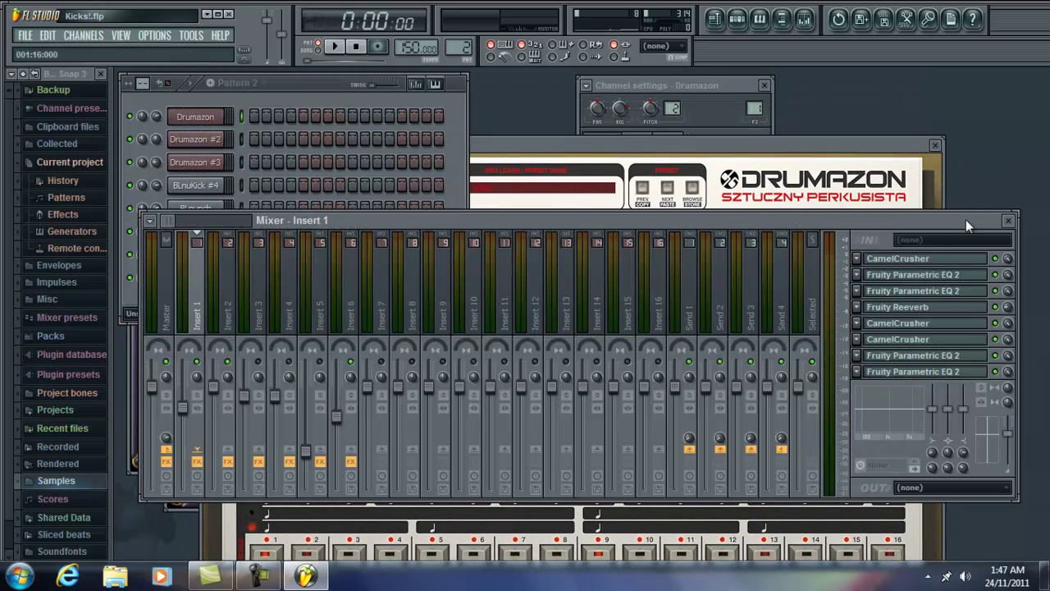
Step: Clear the four BLnuKick #5 steps, fill every 4 steps on the first Drumazon channel, and play the pattern
{"action": "left_click", "coordinate": [306, 87]}
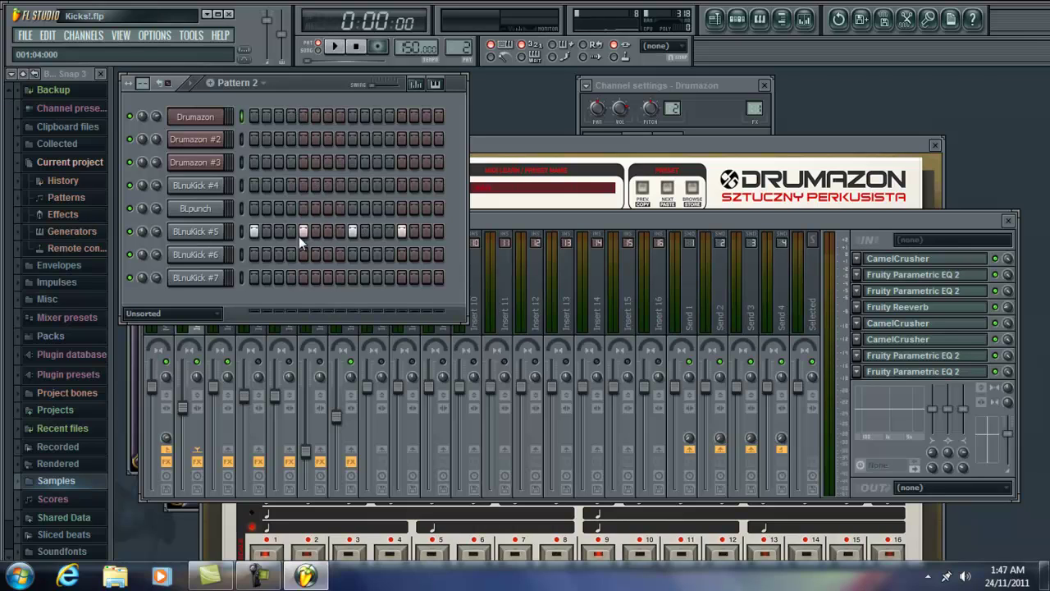
{"action": "left_click_drag", "start_coordinate": [256, 229], "coordinate": [404, 230]}
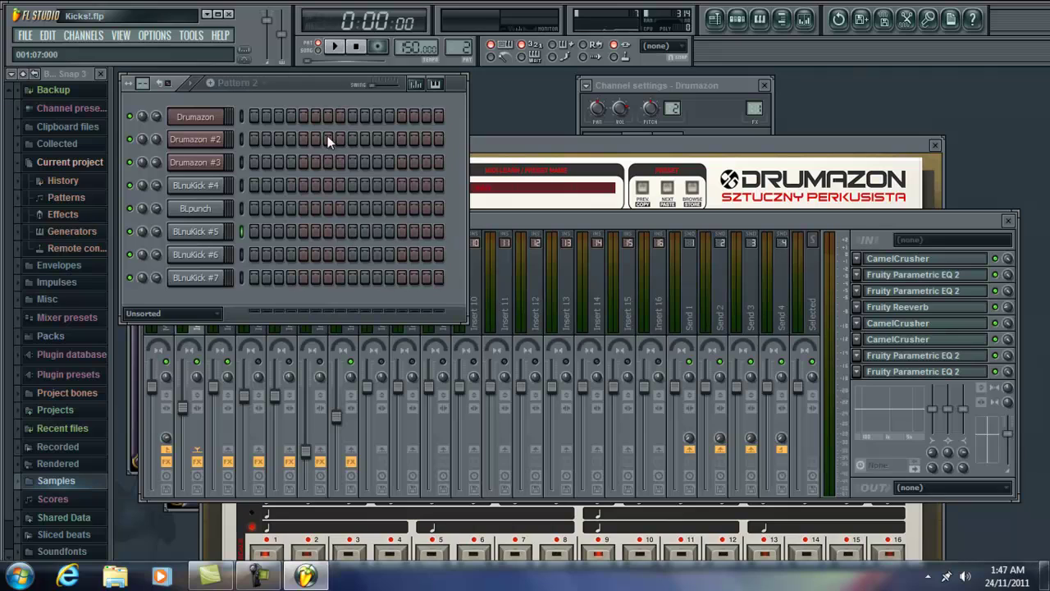
{"action": "right_click", "coordinate": [207, 117]}
{"action": "left_click", "coordinate": [268, 224]}
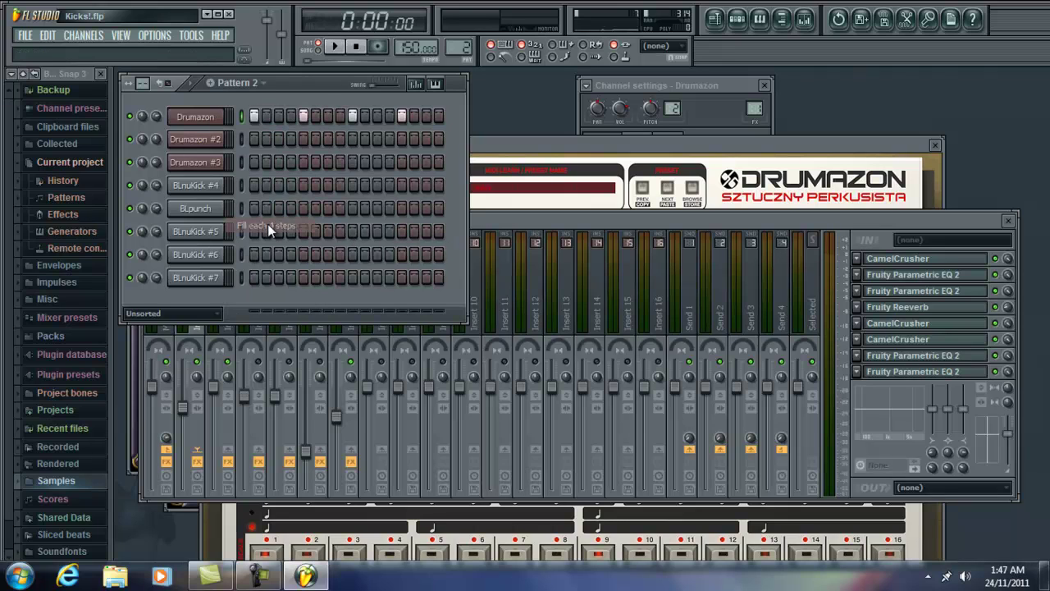
{"action": "left_click", "coordinate": [335, 47]}
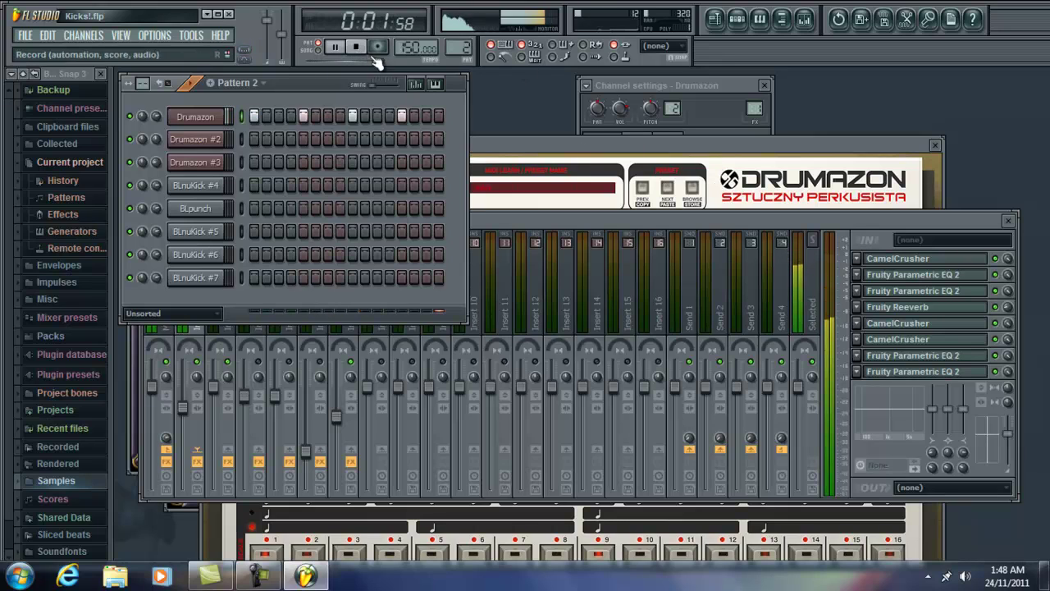
{"action": "left_click", "coordinate": [358, 48]}
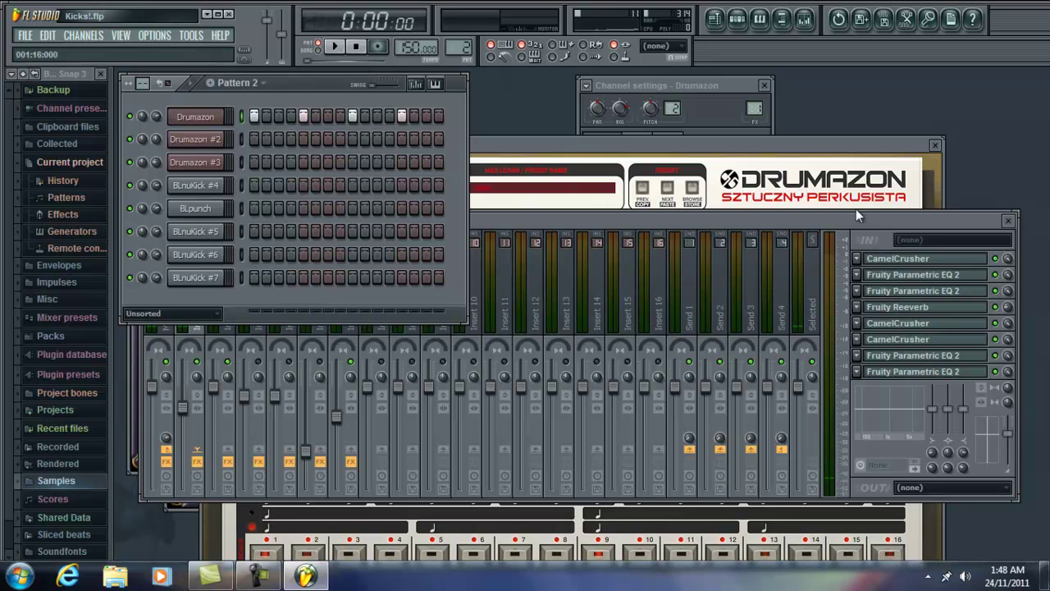
Step: Lower the volume fader of mixer track Insert 1 slightly and play the processed Drumazon kick again
{"action": "left_click", "coordinate": [551, 224]}
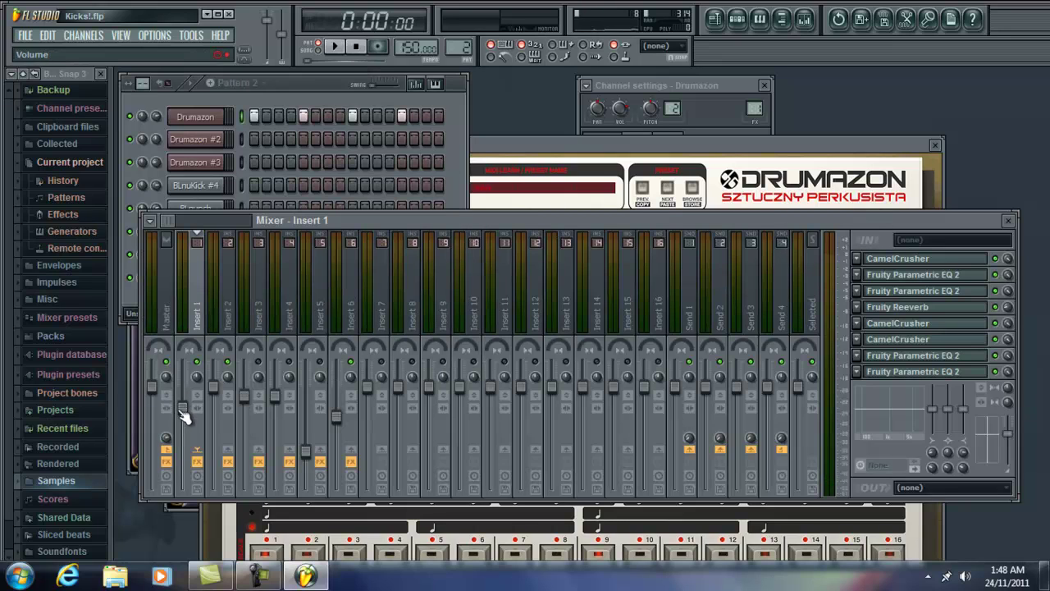
{"action": "left_click_drag", "start_coordinate": [183, 411], "coordinate": [185, 421]}
{"action": "left_click", "coordinate": [335, 47]}
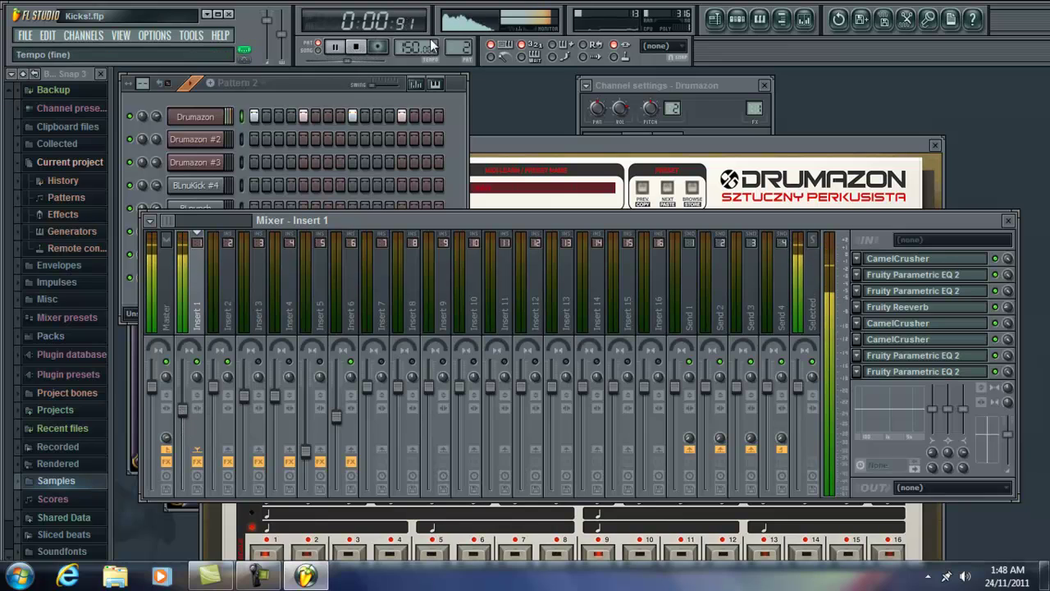
{"action": "left_click", "coordinate": [357, 47]}
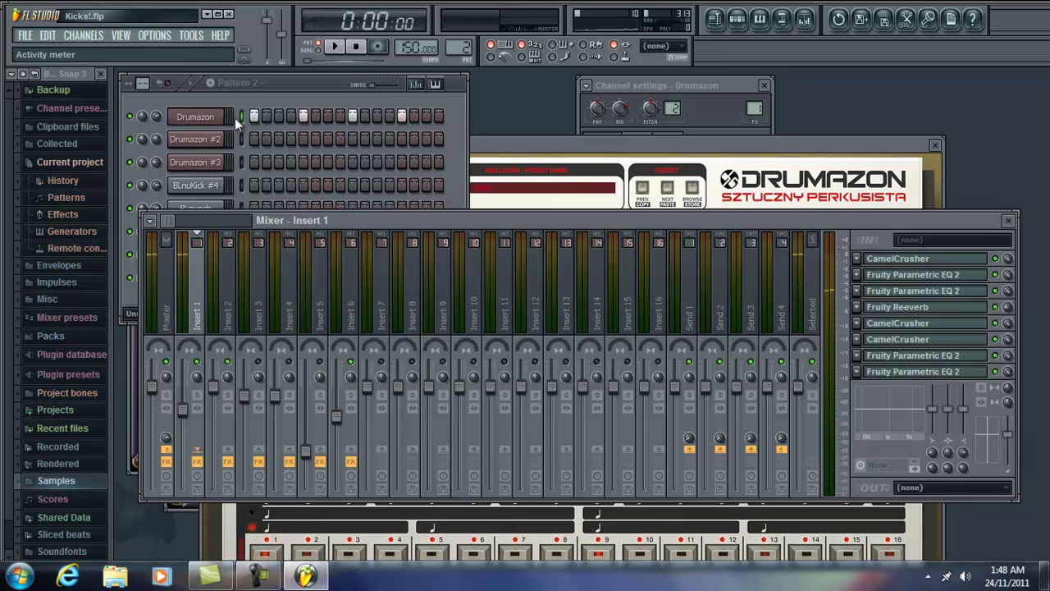
Step: Reopen the Drumazon drum machine to examine its bass drum settings, then return to the step sequencer
{"action": "left_click", "coordinate": [211, 115]}
{"action": "left_click_drag", "start_coordinate": [440, 150], "coordinate": [428, 97]}
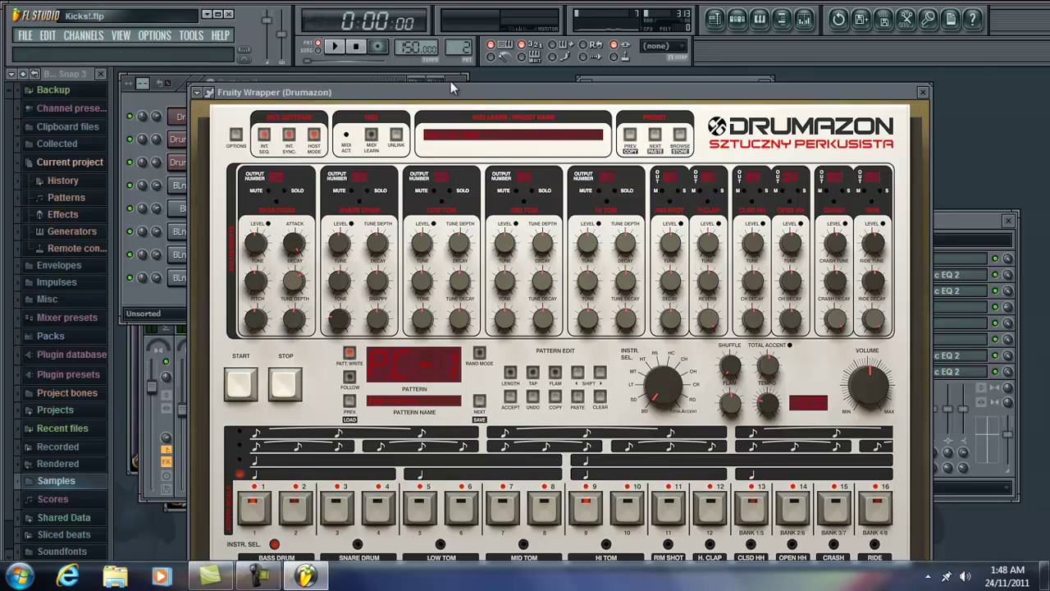
{"action": "left_click", "coordinate": [344, 76]}
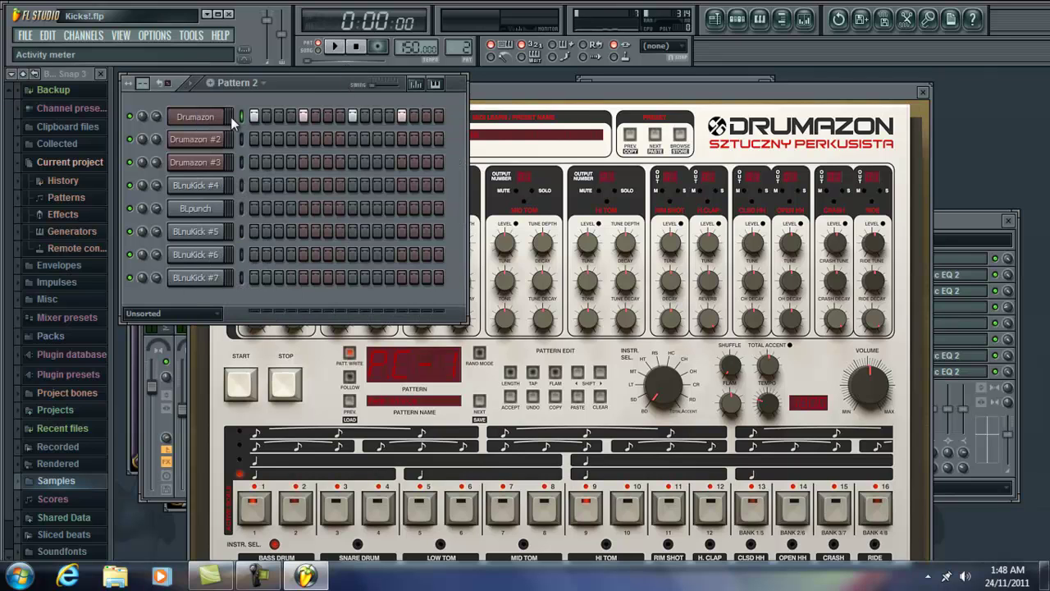
Step: Open the first CamelCrusher in Insert 1's effects chain, examine its distortion, filter and compressor settings, and move its window aside
{"action": "left_click", "coordinate": [935, 217]}
{"action": "left_click", "coordinate": [922, 258]}
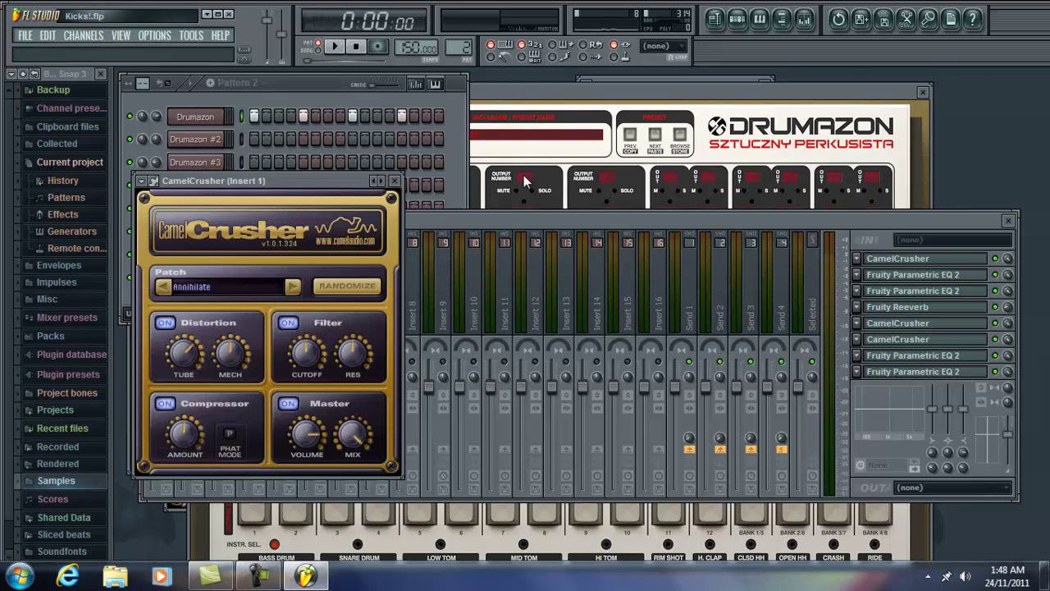
{"action": "left_click_drag", "start_coordinate": [308, 177], "coordinate": [383, 106]}
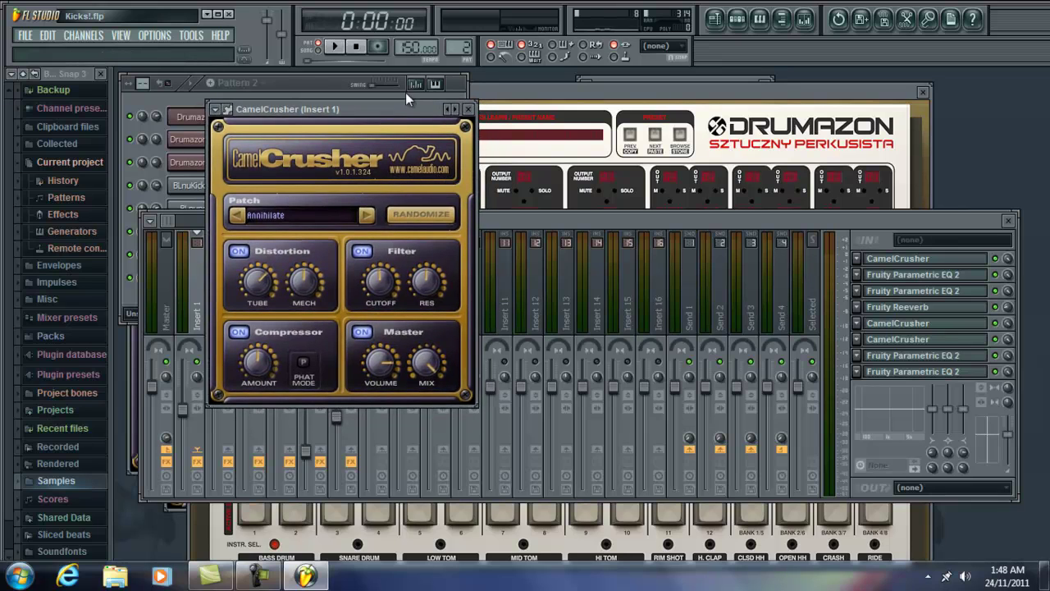
{"action": "left_click_drag", "start_coordinate": [402, 105], "coordinate": [392, 115]}
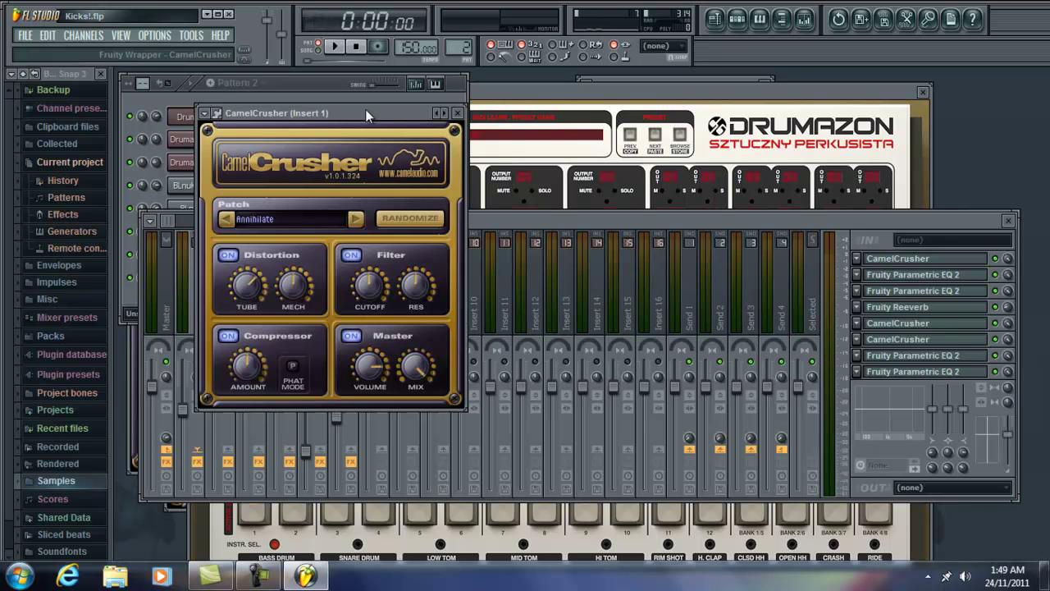
{"action": "left_click_drag", "start_coordinate": [365, 109], "coordinate": [347, 83]}
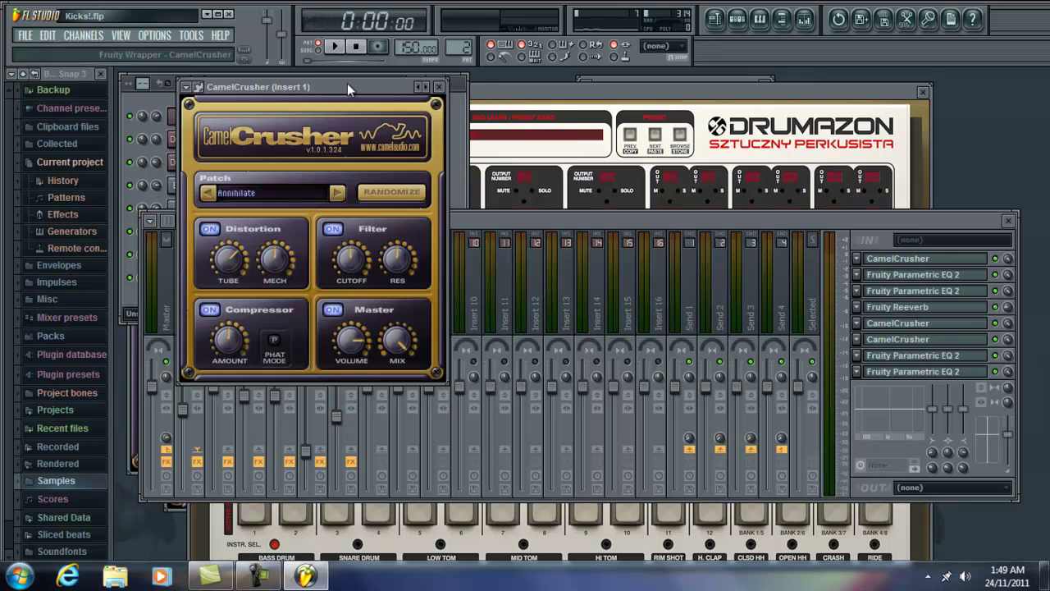
{"action": "left_click_drag", "start_coordinate": [347, 83], "coordinate": [333, 73]}
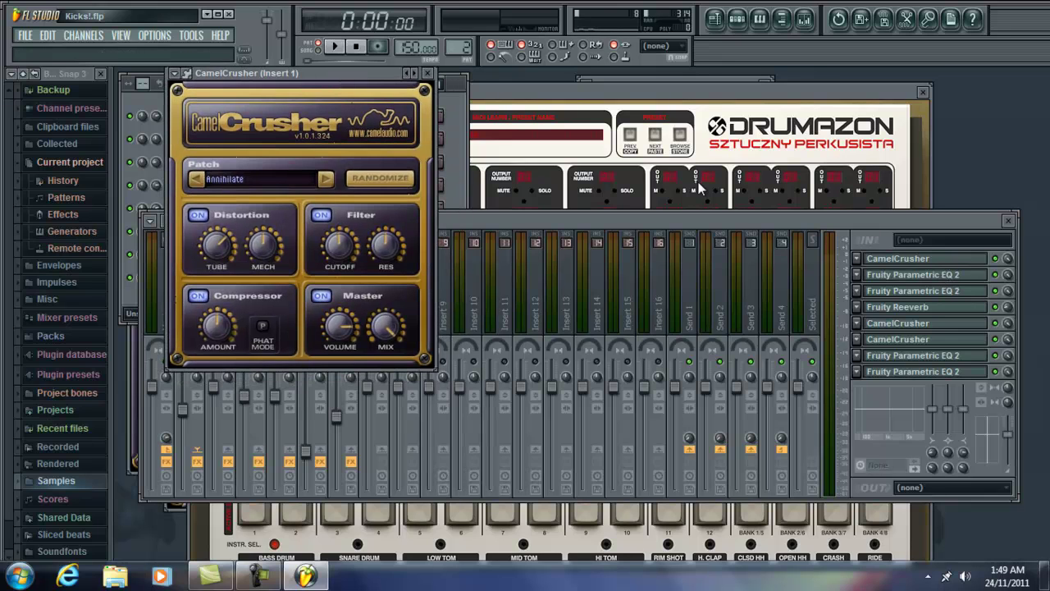
{"action": "left_click_drag", "start_coordinate": [373, 90], "coordinate": [492, 90]}
Step: Open the Fruity Parametric EQ 2 in Insert 1's second effect slot and examine its low and high cuts
{"action": "left_click", "coordinate": [910, 282]}
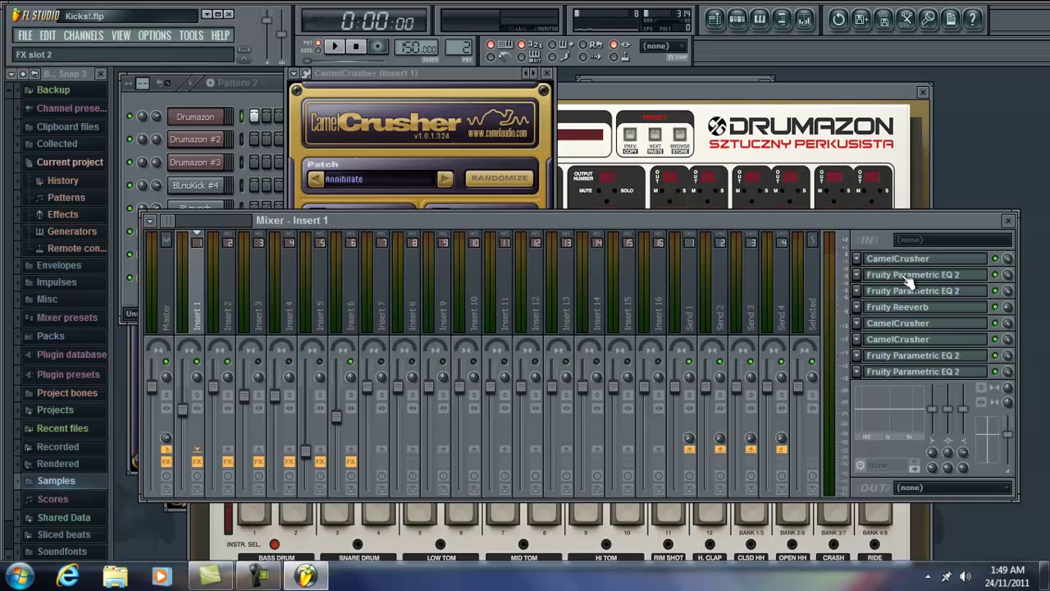
{"action": "left_click", "coordinate": [909, 281]}
{"action": "left_click_drag", "start_coordinate": [455, 215], "coordinate": [433, 170]}
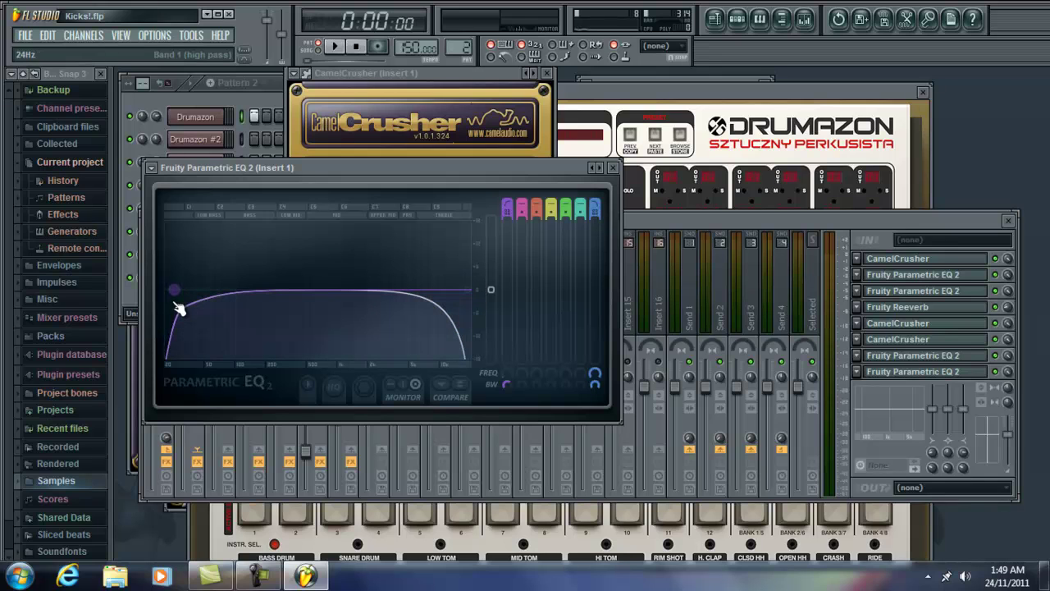
Step: Open the Fruity Parametric EQ 2 in Insert 1's third effect slot and examine its boosts and cuts
{"action": "left_click", "coordinate": [924, 292]}
{"action": "left_click", "coordinate": [924, 295]}
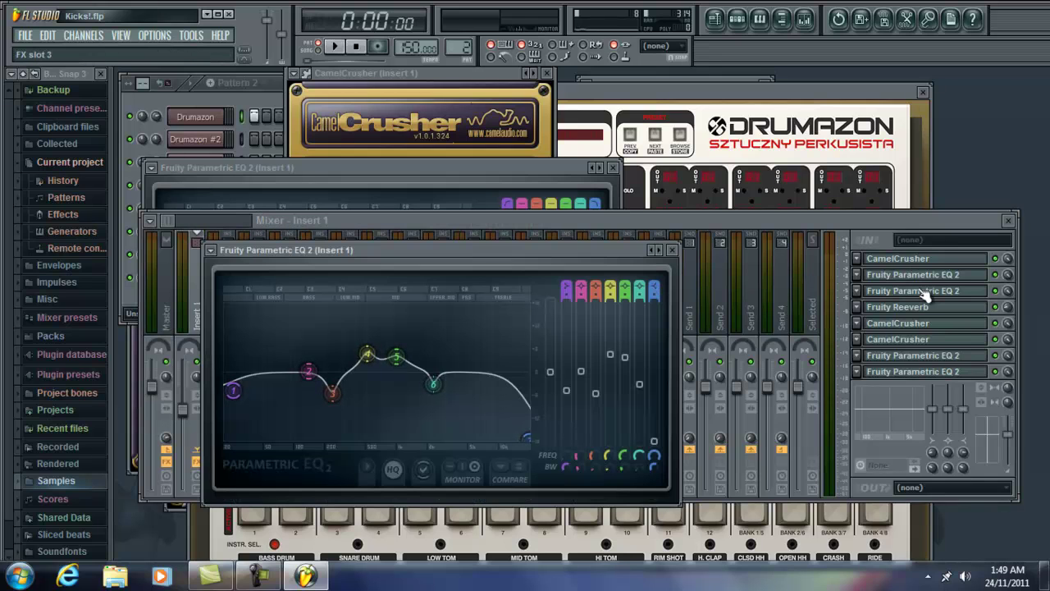
{"action": "left_click_drag", "start_coordinate": [501, 252], "coordinate": [489, 210]}
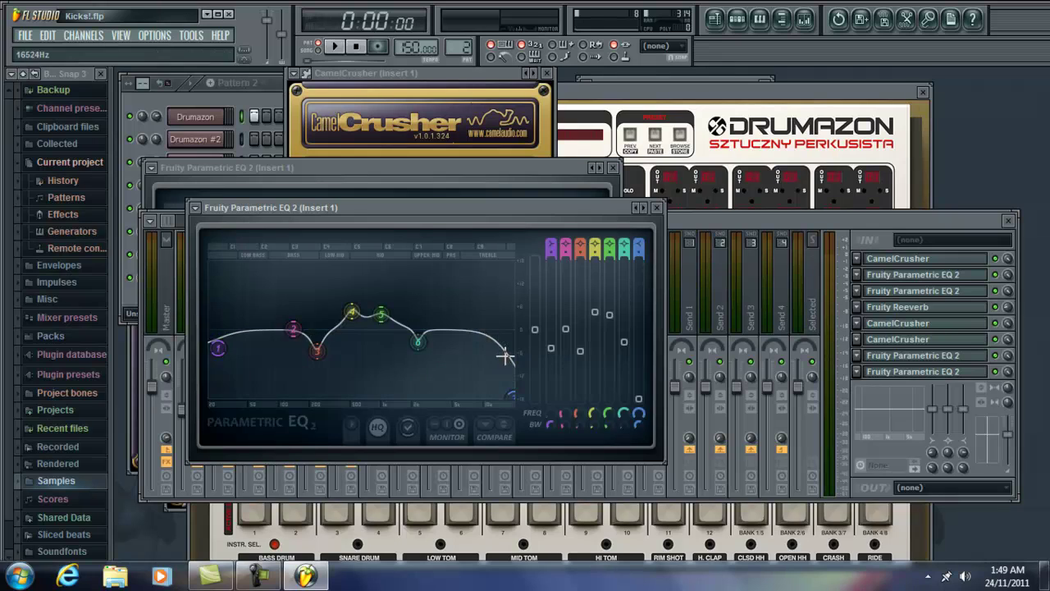
Step: Open Fruity Reeverb in Insert 1's fourth effect slot and examine its parameters and the slot's mix level
{"action": "left_click", "coordinate": [926, 309]}
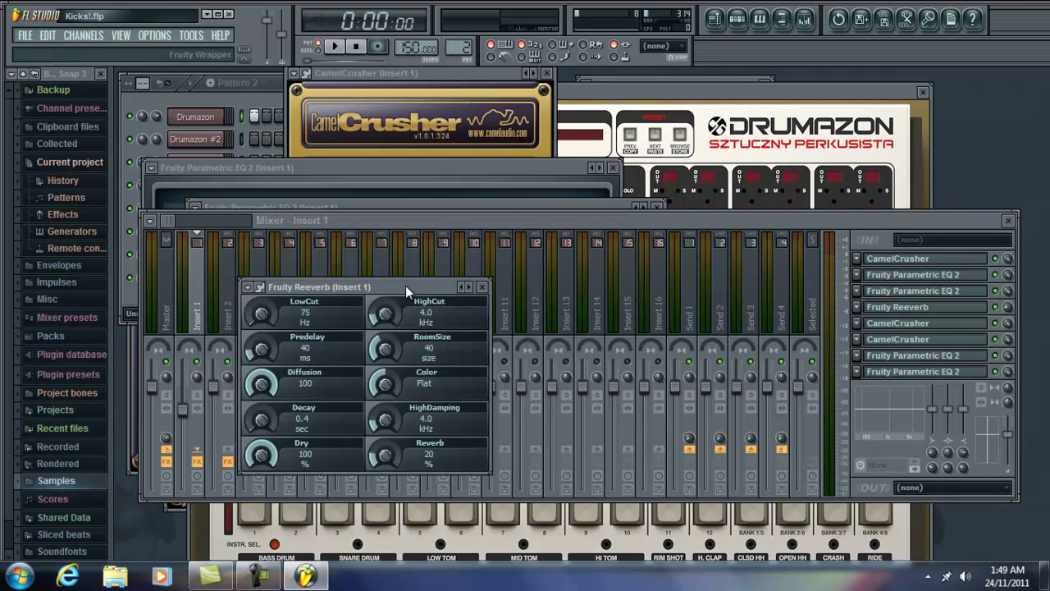
{"action": "left_click_drag", "start_coordinate": [406, 286], "coordinate": [431, 185]}
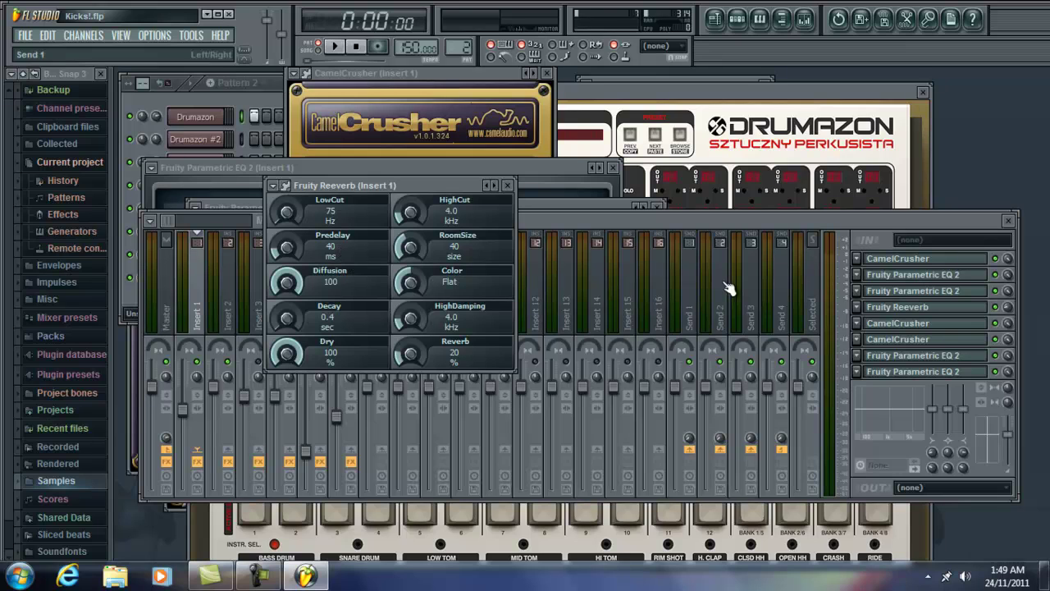
{"action": "left_click", "coordinate": [1021, 319]}
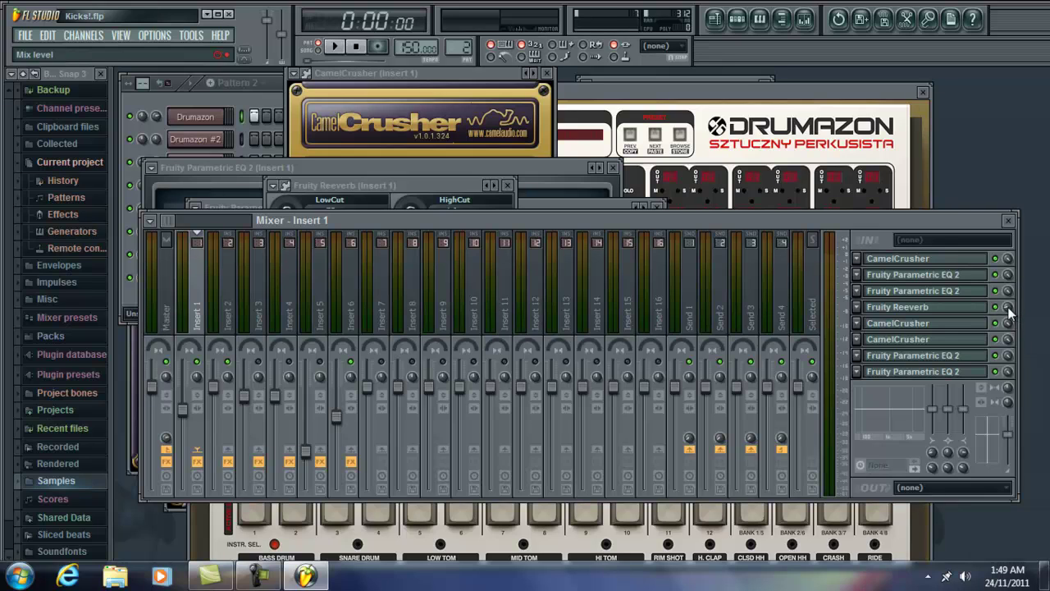
Step: Open the CamelCrusher instances in Insert 1's fifth and sixth effect slots and examine their settings
{"action": "left_click", "coordinate": [925, 324]}
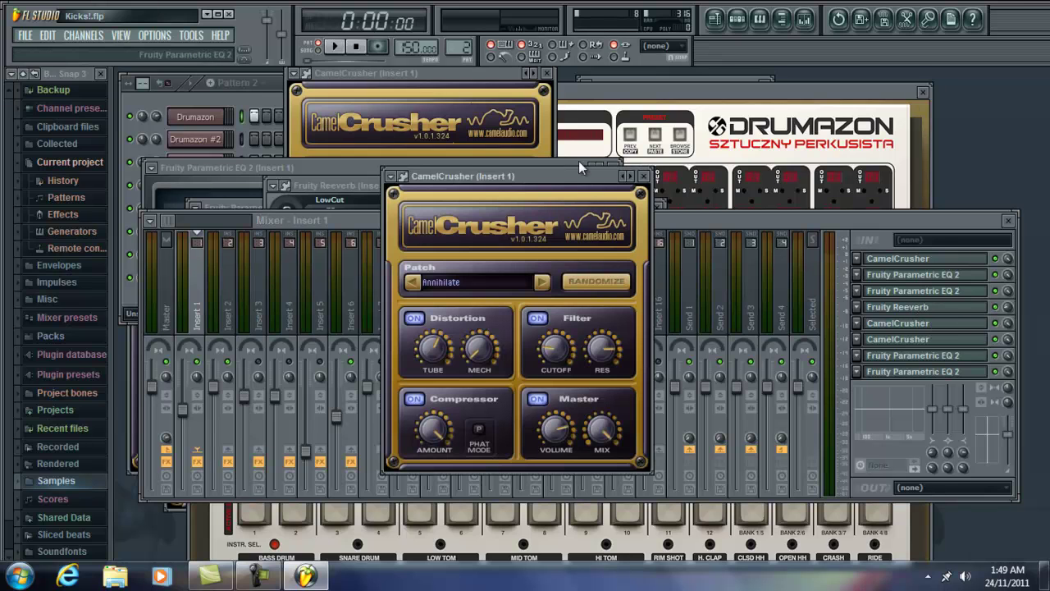
{"action": "left_click_drag", "start_coordinate": [558, 168], "coordinate": [354, 82]}
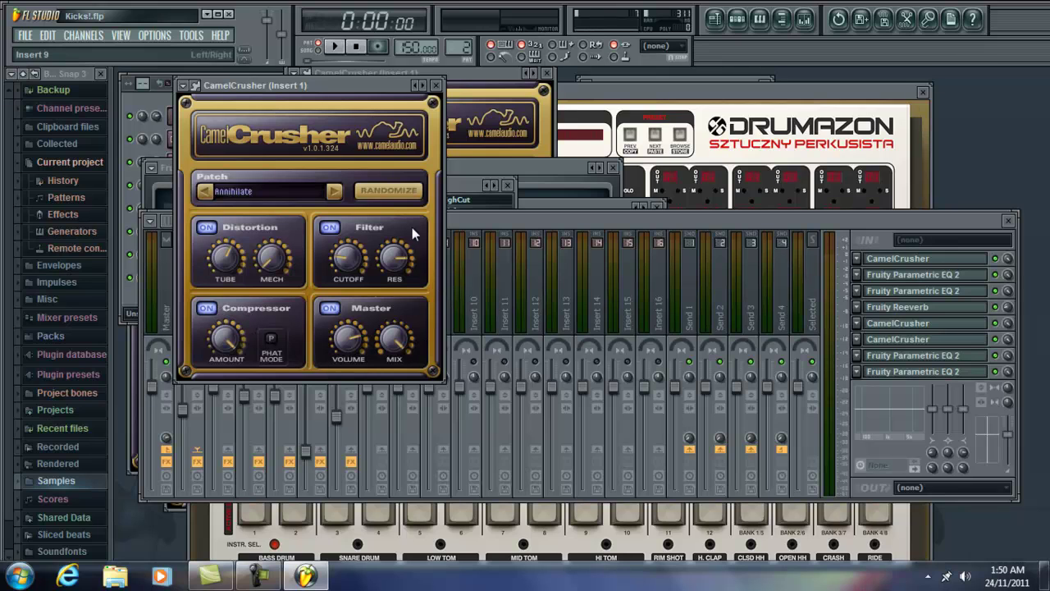
{"action": "left_click_drag", "start_coordinate": [383, 87], "coordinate": [394, 92]}
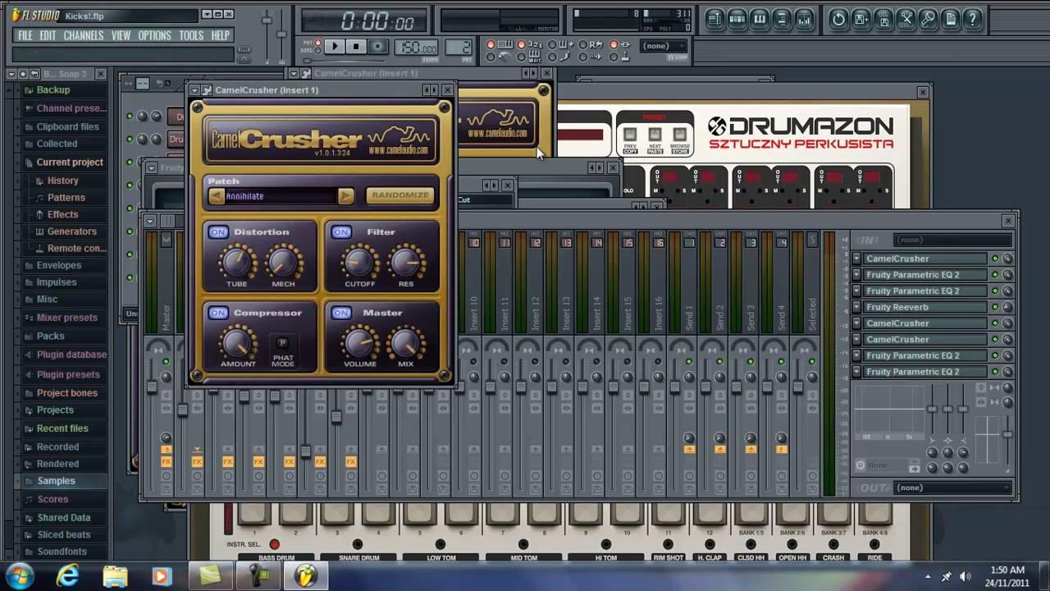
{"action": "left_click", "coordinate": [954, 340]}
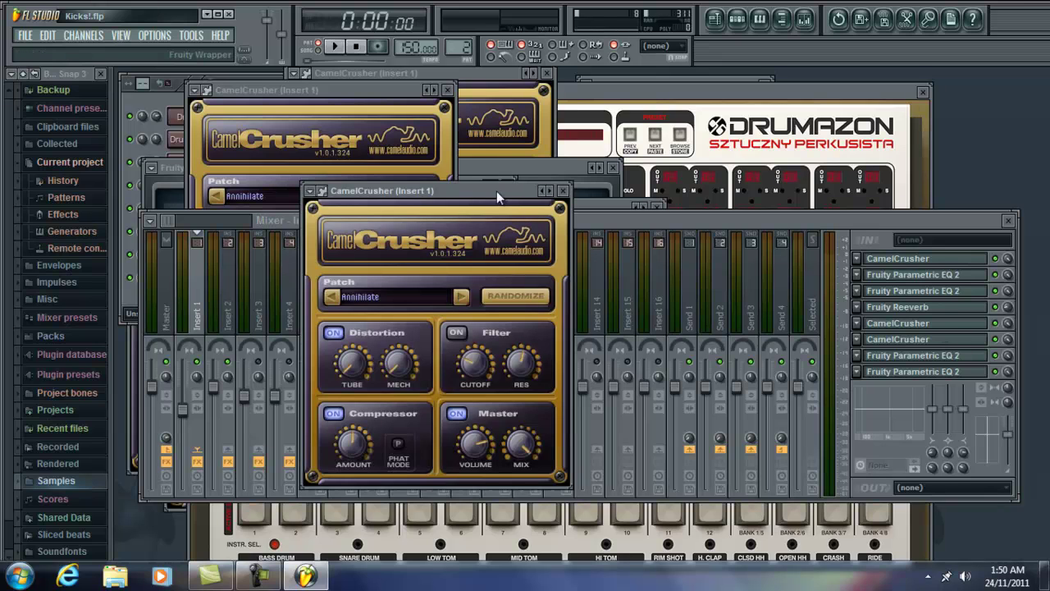
{"action": "left_click_drag", "start_coordinate": [493, 191], "coordinate": [396, 88]}
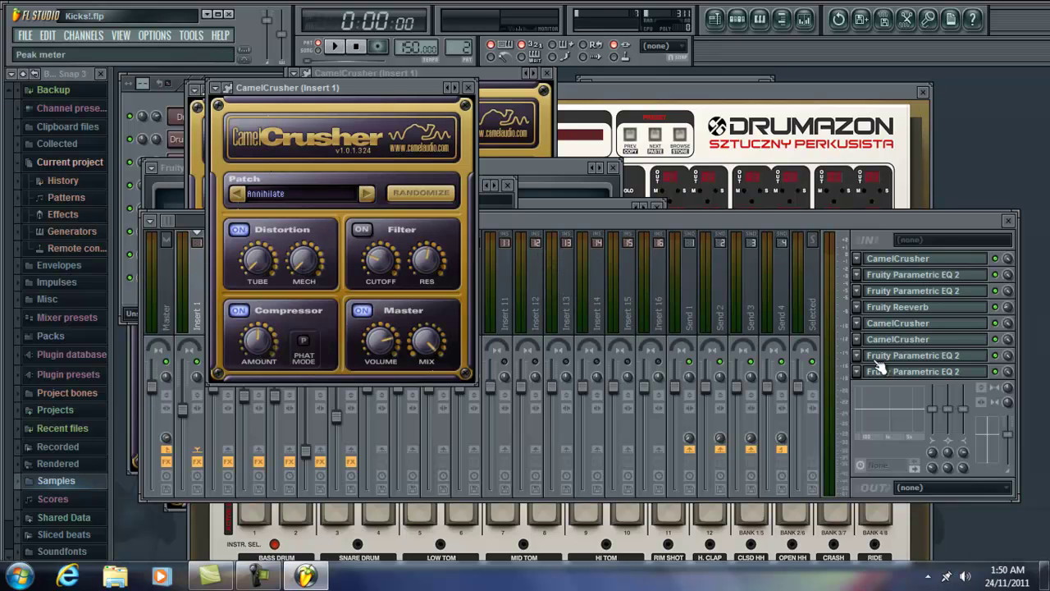
Step: Open the Fruity Parametric EQ 2 instances in Insert 1's seventh and eighth effect slots and examine their curves
{"action": "left_click", "coordinate": [952, 358]}
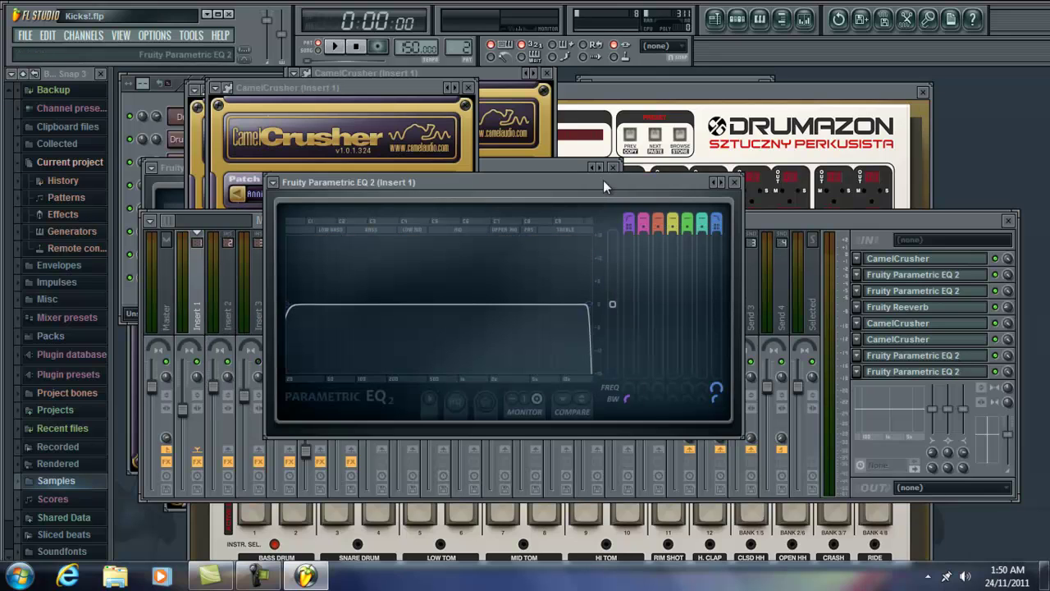
{"action": "left_click_drag", "start_coordinate": [581, 188], "coordinate": [549, 160]}
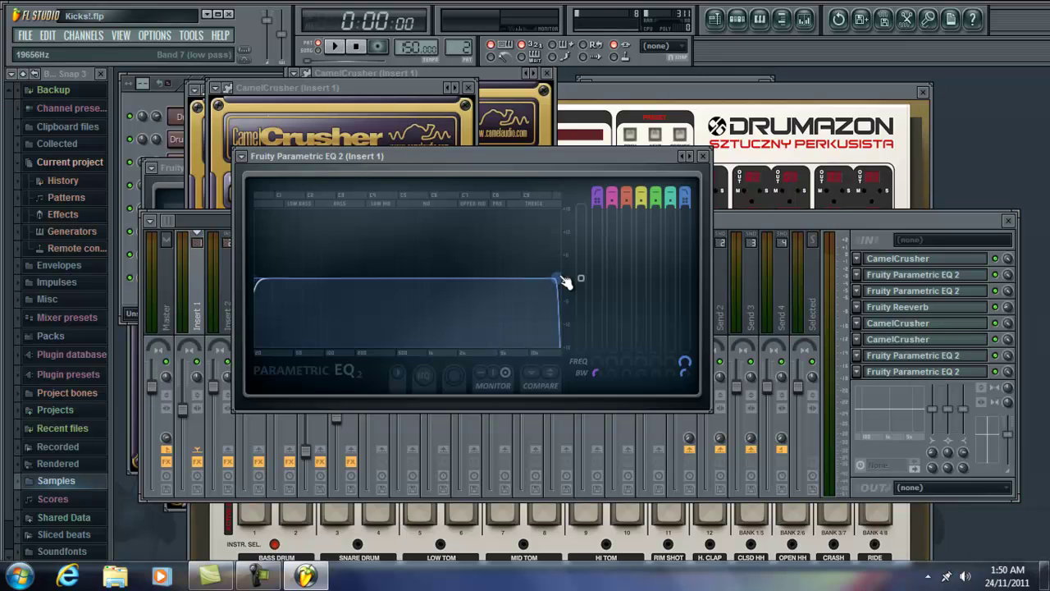
{"action": "left_click_drag", "start_coordinate": [563, 284], "coordinate": [539, 382]}
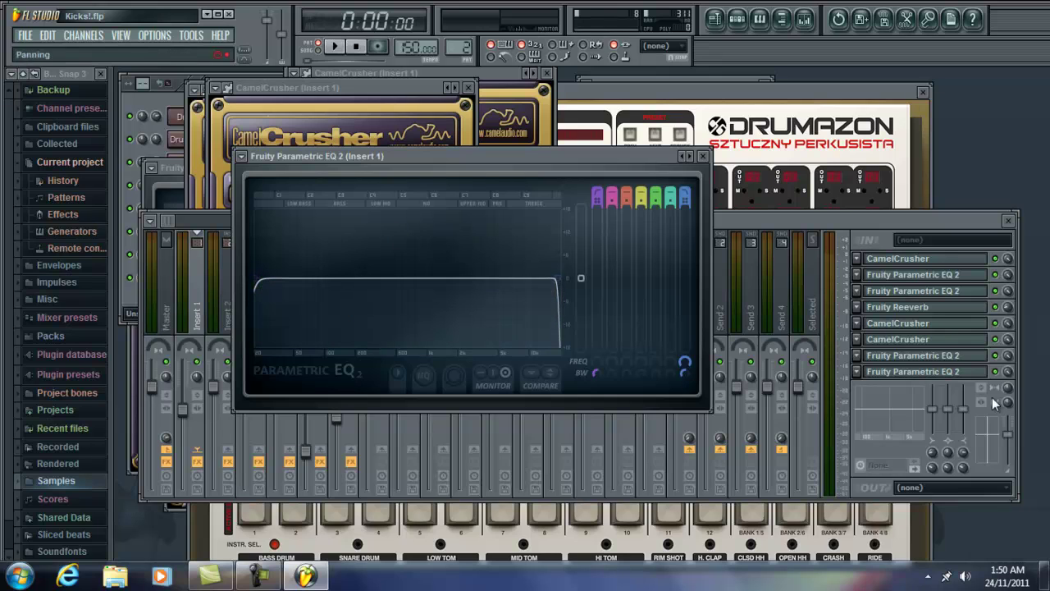
{"action": "left_click", "coordinate": [959, 373]}
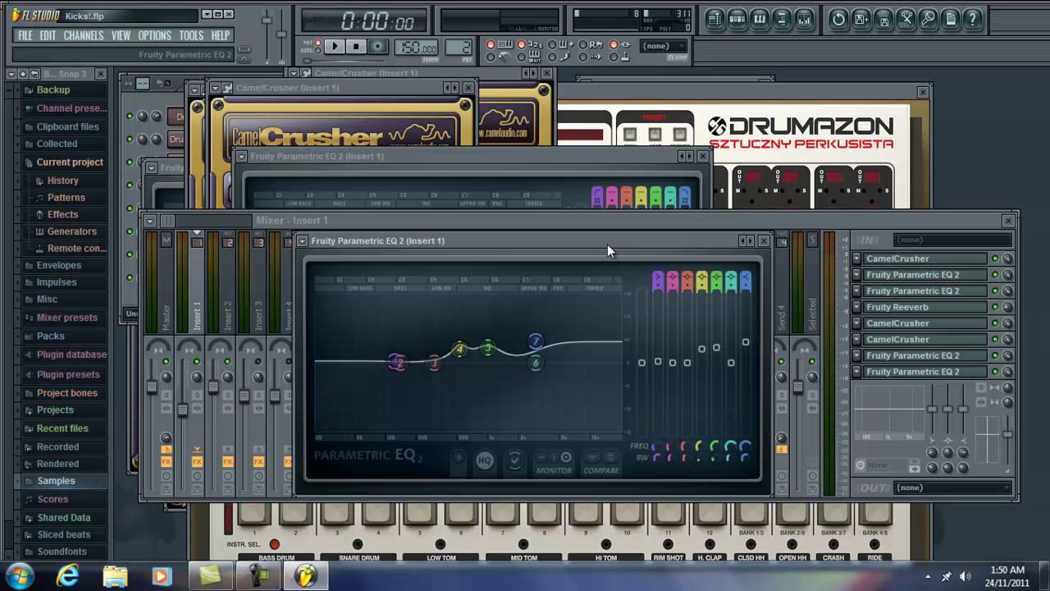
{"action": "left_click_drag", "start_coordinate": [608, 244], "coordinate": [529, 189]}
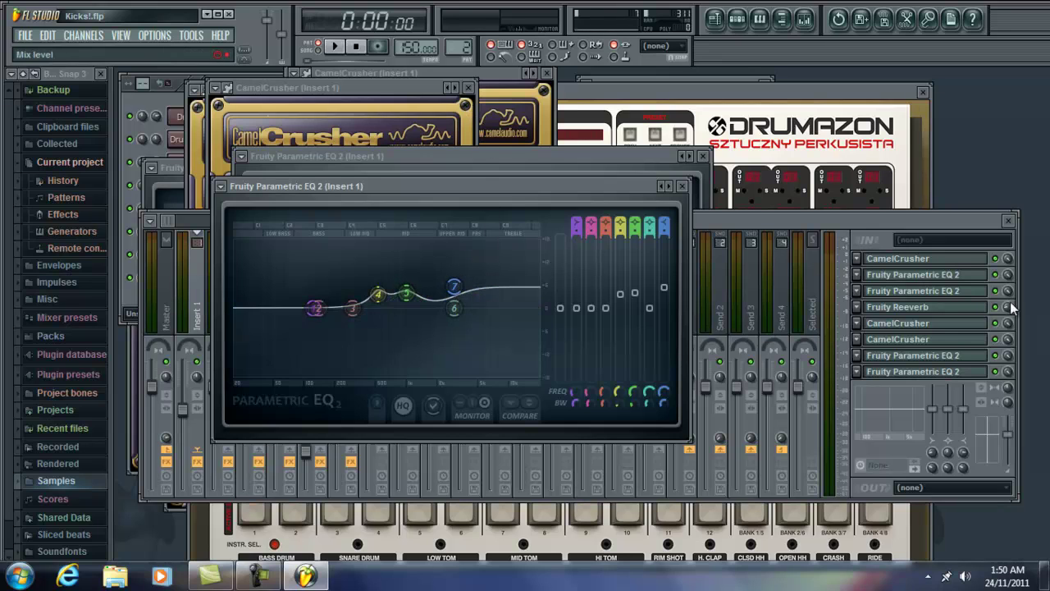
Step: Return to the Insert 1 mixer and channel rack, and play Pattern 2 to hear the processed Drumazon kick
{"action": "left_click", "coordinate": [804, 233]}
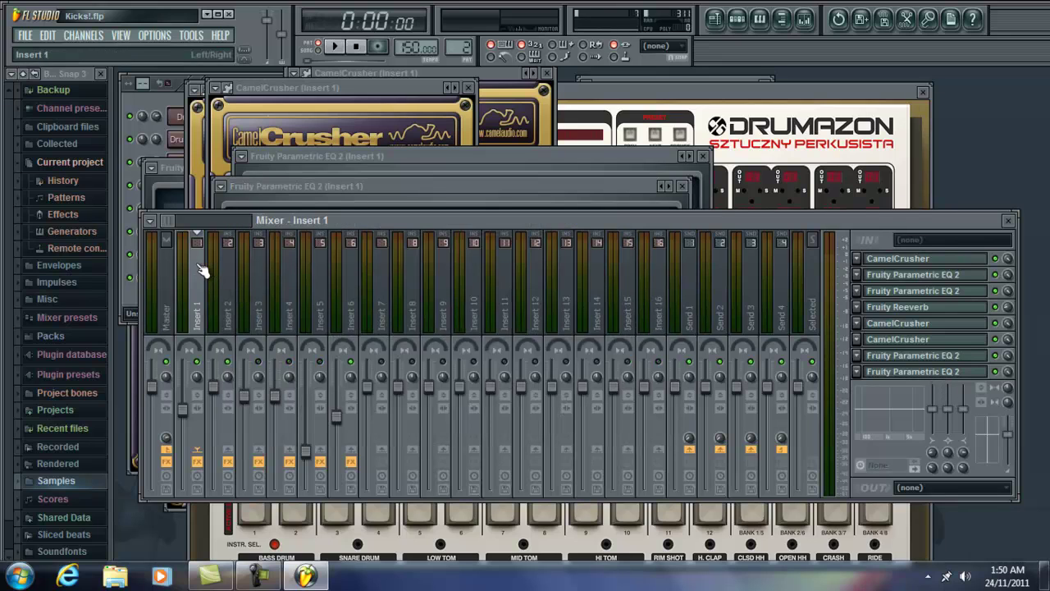
{"action": "left_click", "coordinate": [164, 138]}
{"action": "left_click", "coordinate": [334, 46]}
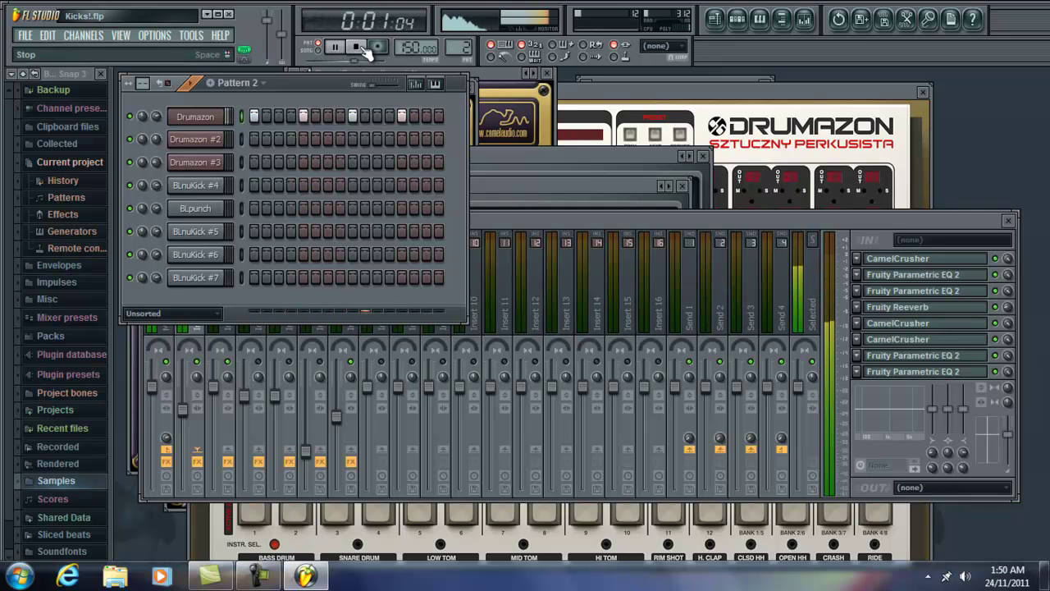
{"action": "left_click", "coordinate": [357, 47]}
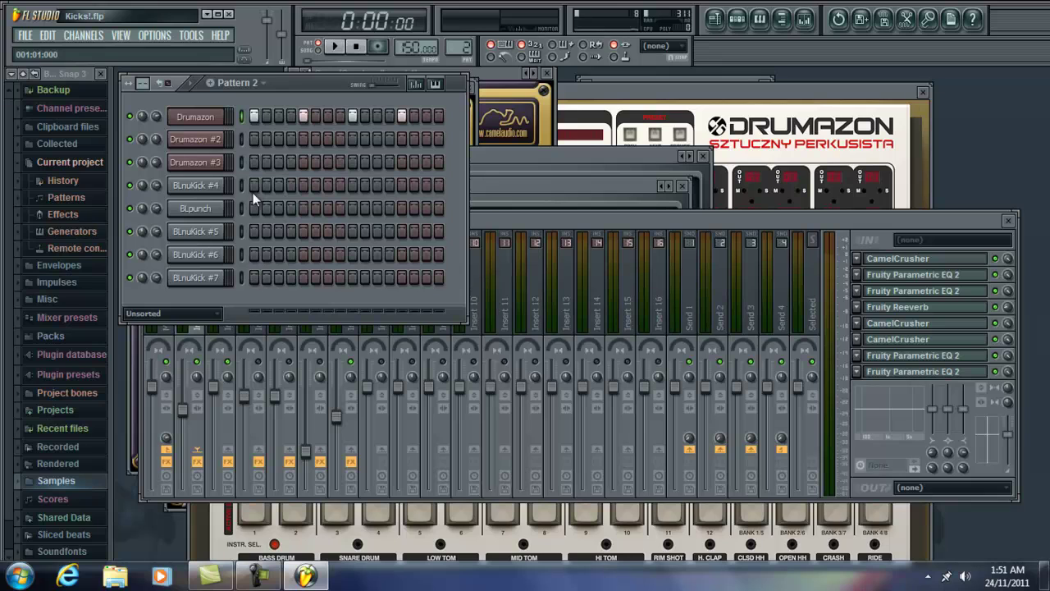
Step: Open the Drumazon #2 plugin and examine its soloed snare drum settings
{"action": "left_click", "coordinate": [213, 141]}
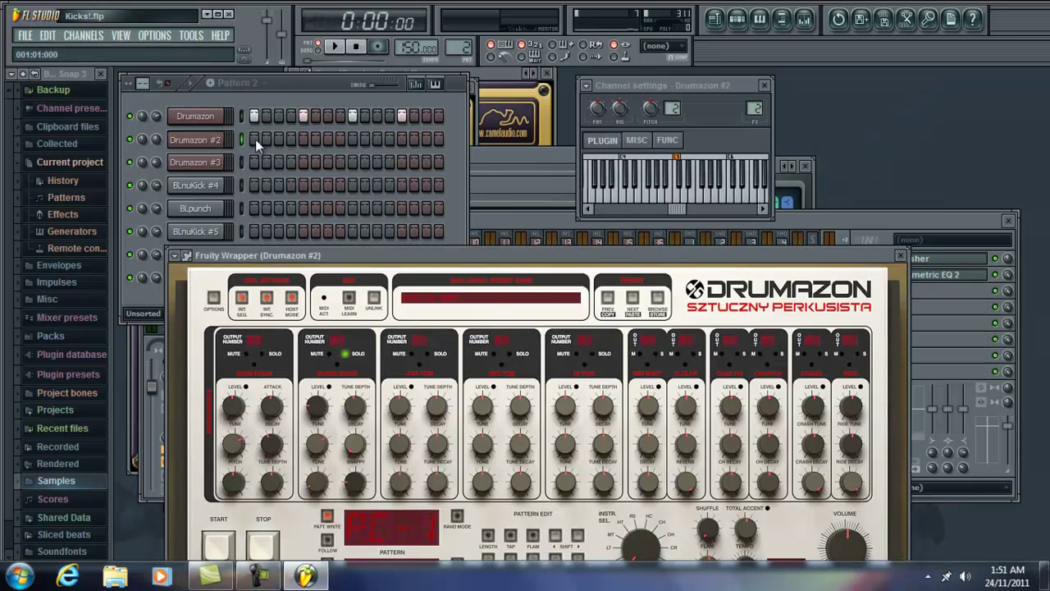
{"action": "left_click_drag", "start_coordinate": [405, 262], "coordinate": [391, 113]}
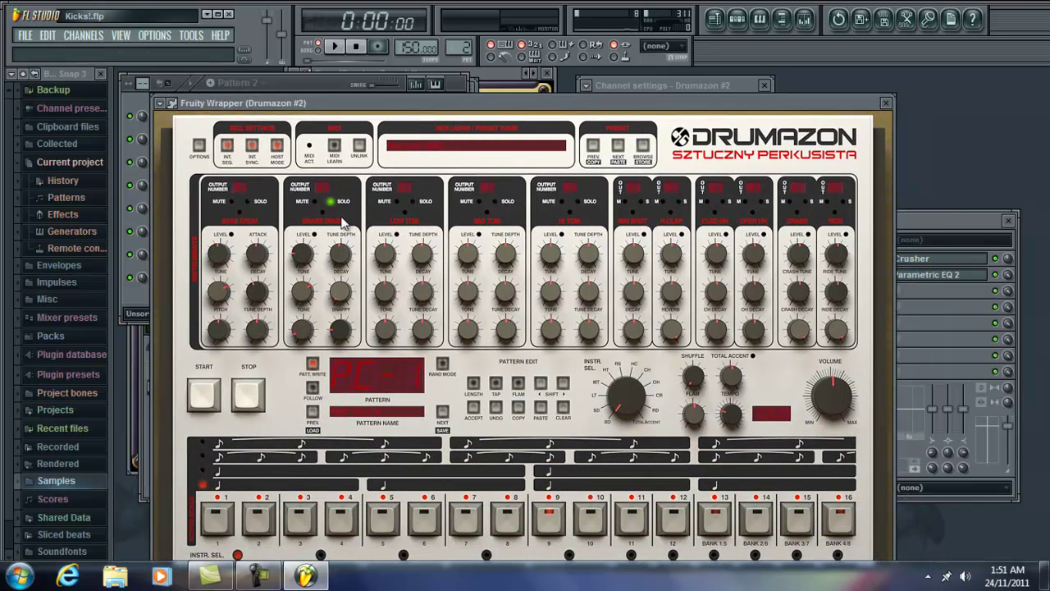
{"action": "left_click_drag", "start_coordinate": [435, 102], "coordinate": [416, 249]}
Step: Fill every fourth step of the Drumazon #2 channel and play the pattern with both layers
{"action": "right_click", "coordinate": [220, 138]}
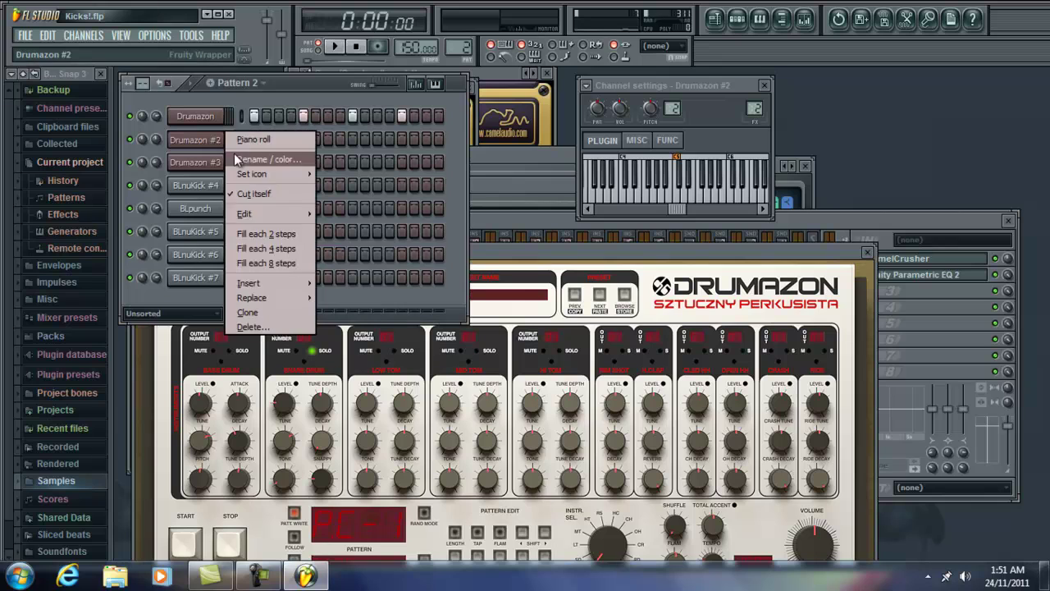
{"action": "left_click", "coordinate": [278, 249]}
{"action": "left_click_drag", "start_coordinate": [518, 254], "coordinate": [543, 238]}
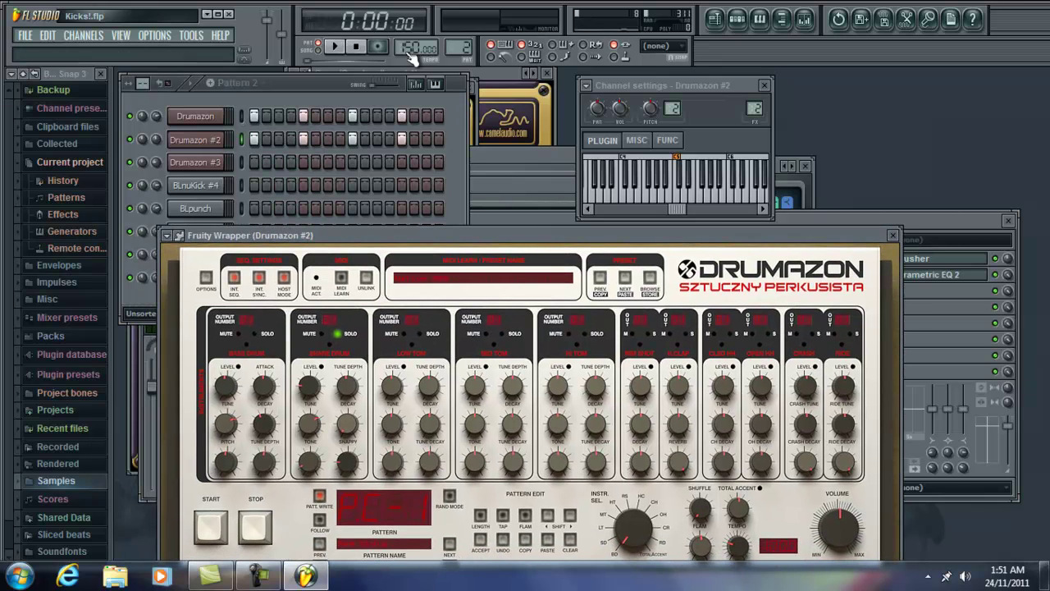
{"action": "left_click", "coordinate": [340, 49]}
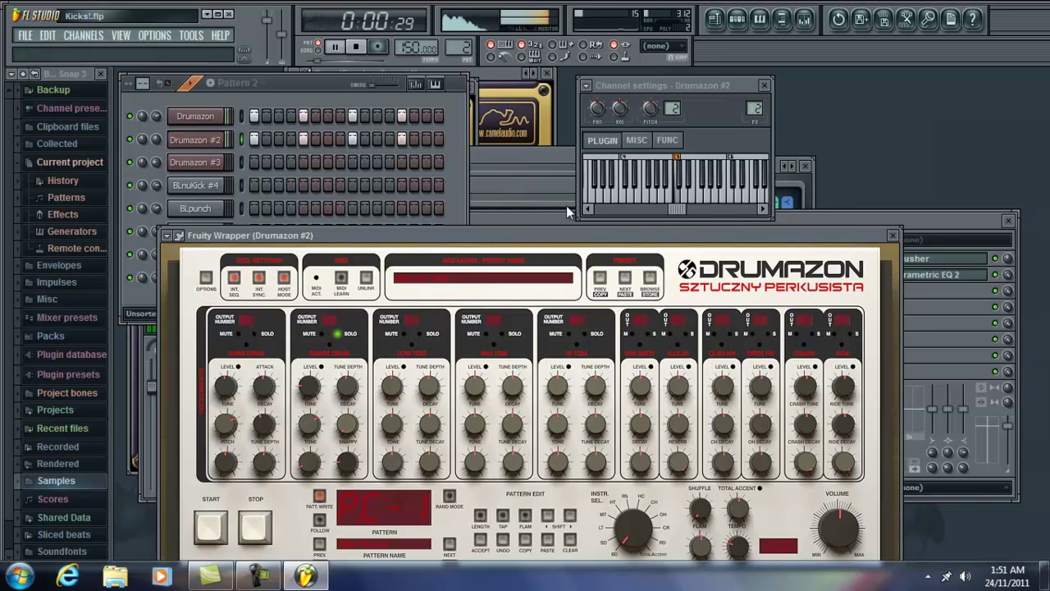
{"action": "left_click", "coordinate": [356, 47]}
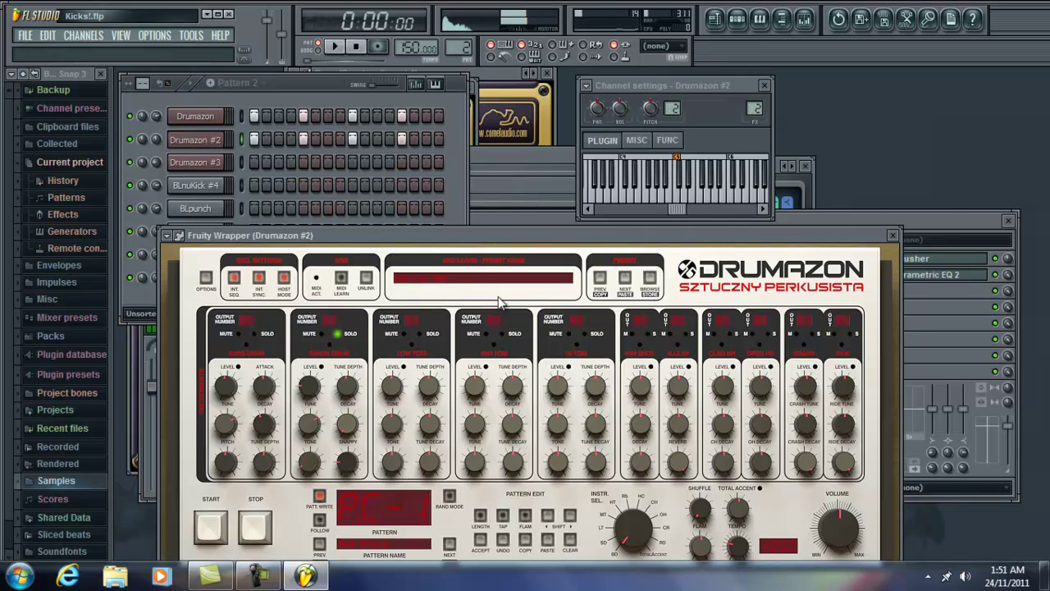
Step: Clear all steps of the first Drumazon channel and play Drumazon #2 on its own
{"action": "left_click", "coordinate": [265, 115]}
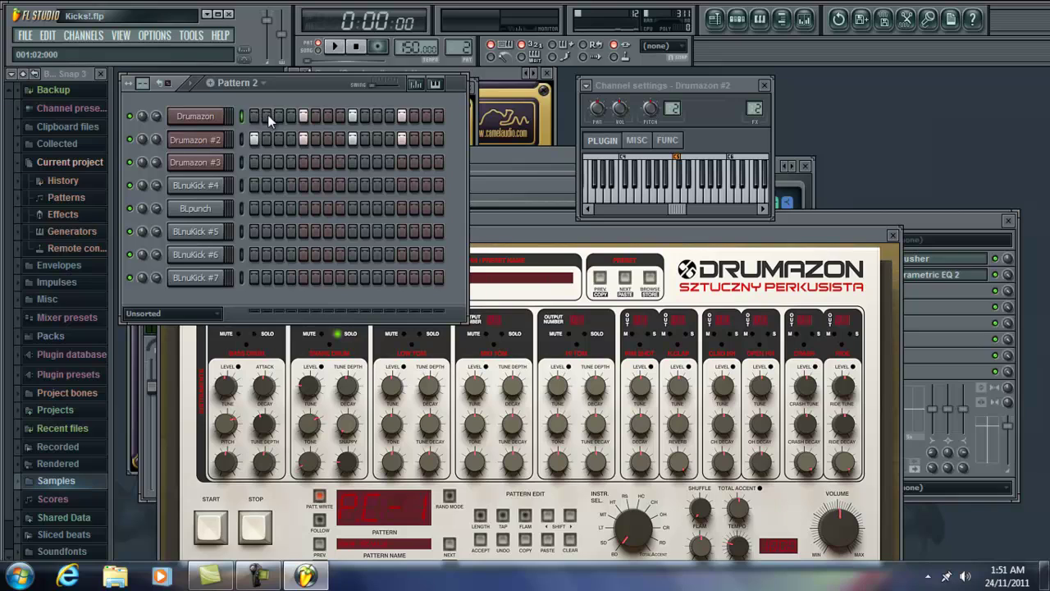
{"action": "left_click_drag", "start_coordinate": [268, 114], "coordinate": [406, 115]}
{"action": "left_click", "coordinate": [335, 47]}
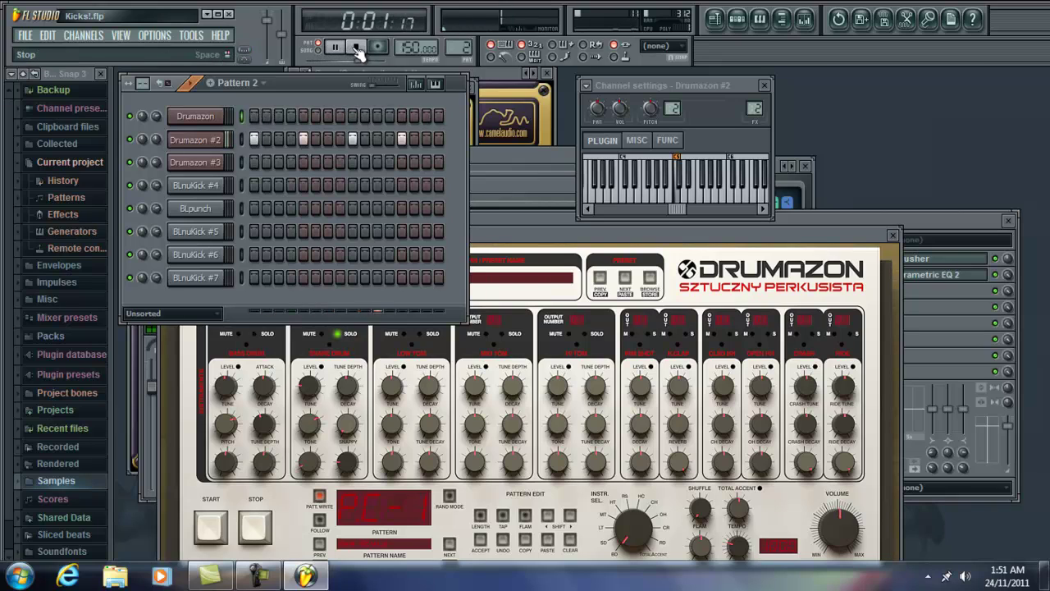
{"action": "left_click", "coordinate": [355, 47]}
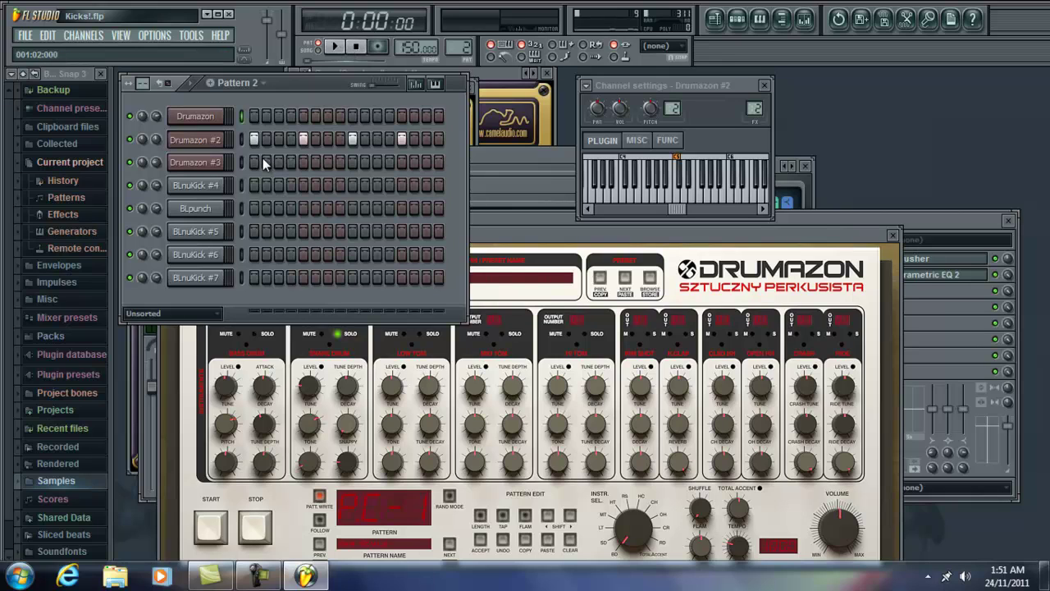
Step: Fill every fourth step of the Drumazon #3 channel and open its plugin to examine the settings during playback
{"action": "right_click", "coordinate": [204, 161]}
{"action": "left_click", "coordinate": [256, 271]}
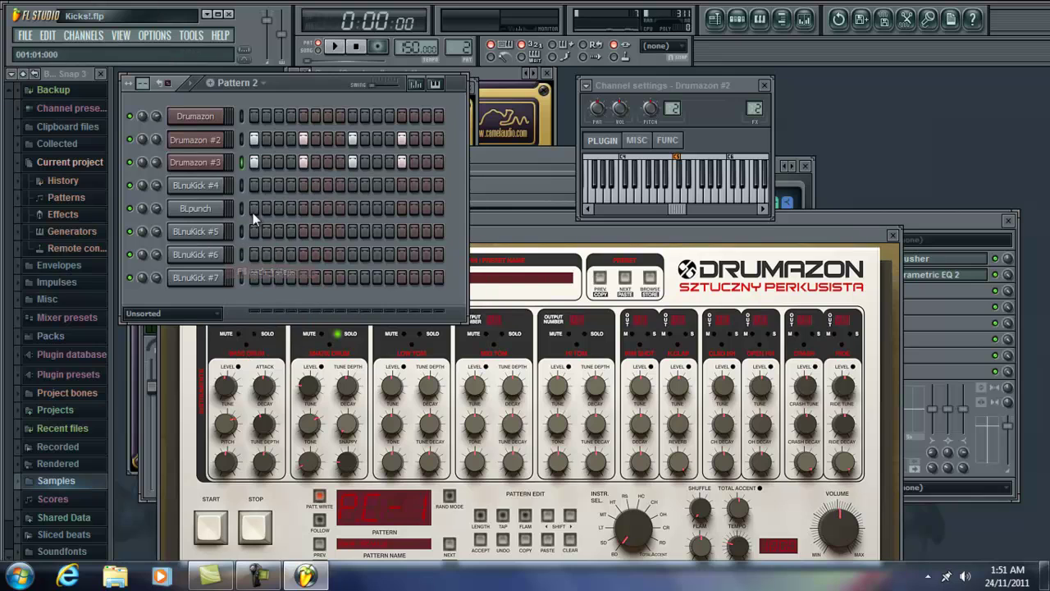
{"action": "left_click", "coordinate": [334, 49]}
{"action": "left_click", "coordinate": [195, 162]}
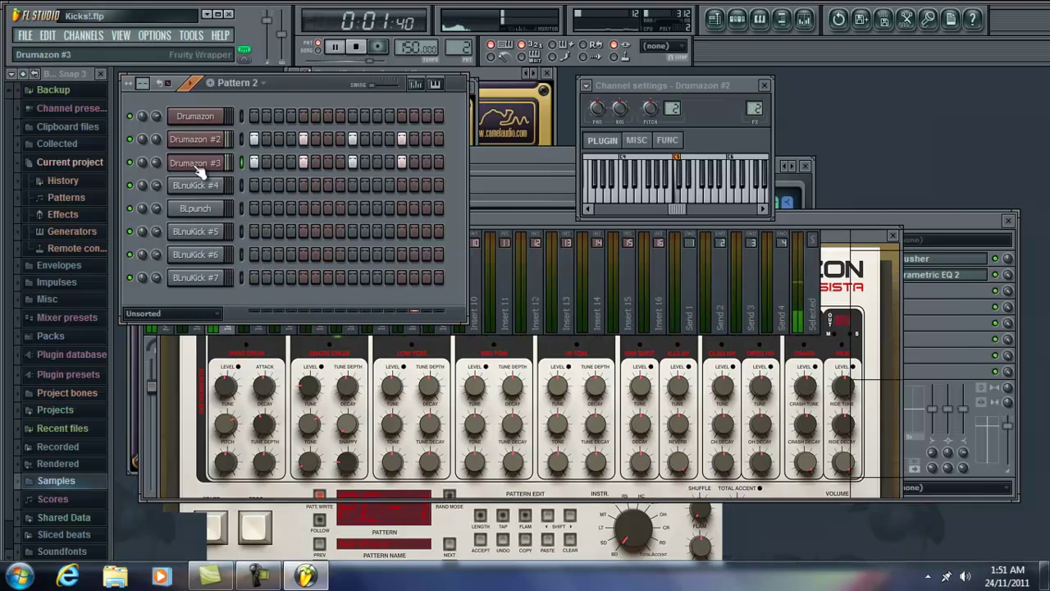
{"action": "left_click_drag", "start_coordinate": [557, 292], "coordinate": [548, 140]}
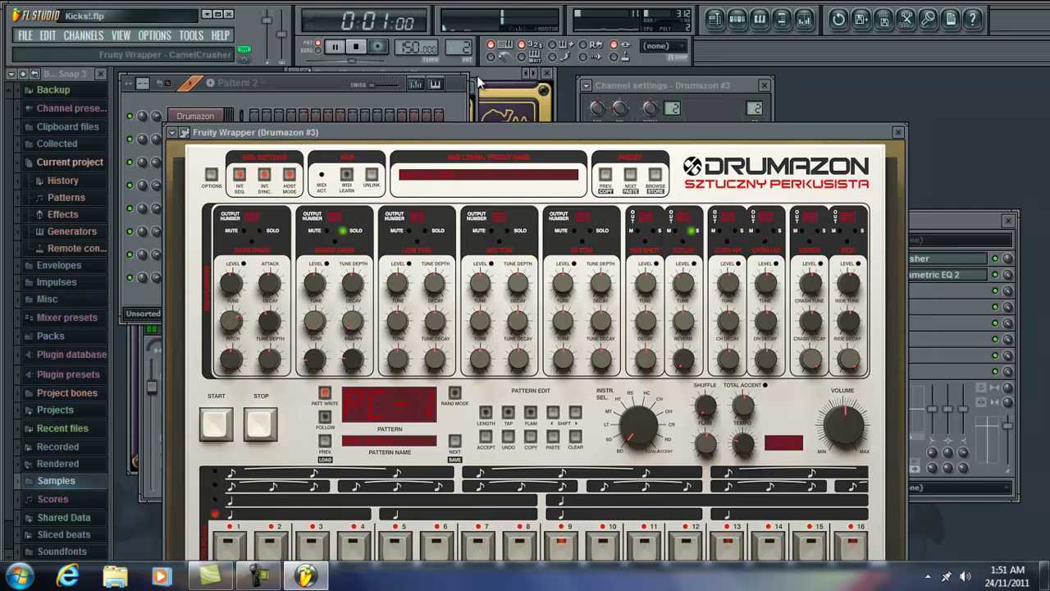
Step: Fill every fourth step of the first Drumazon channel and play all three layers together
{"action": "left_click", "coordinate": [301, 87]}
{"action": "right_click", "coordinate": [216, 119]}
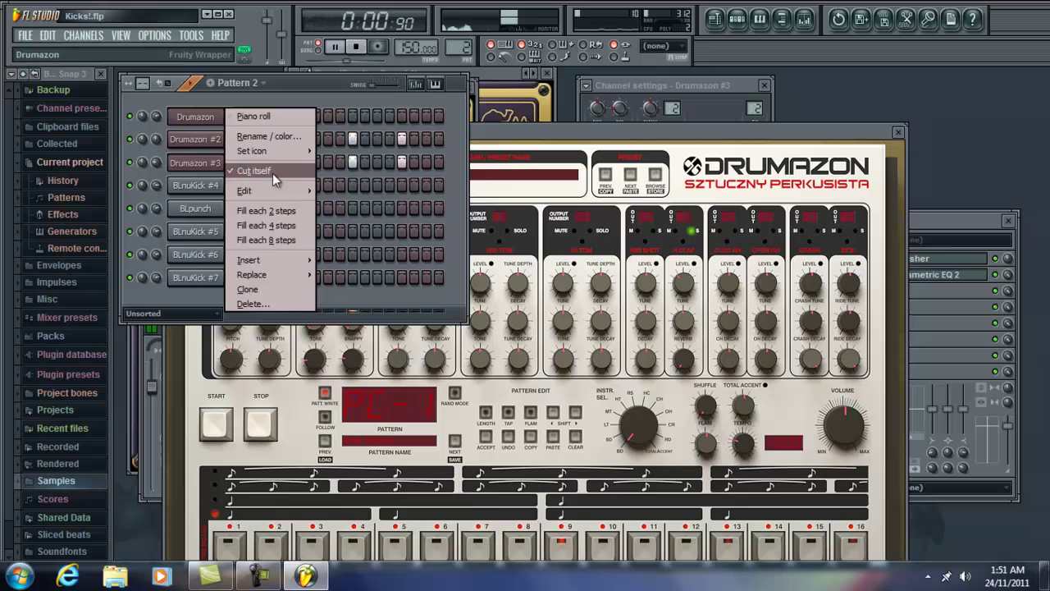
{"action": "left_click", "coordinate": [274, 225]}
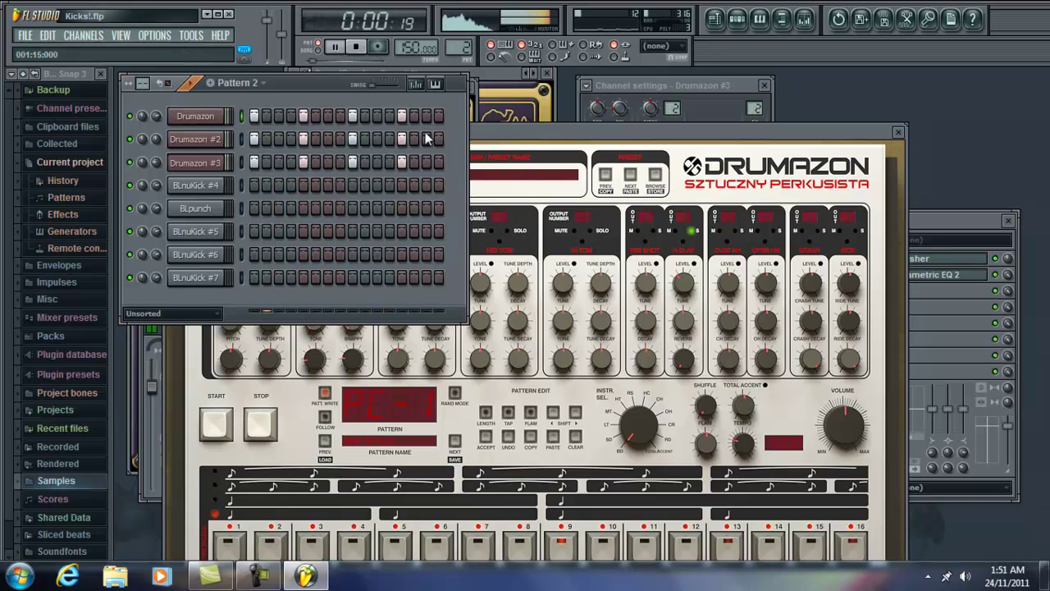
{"action": "left_click", "coordinate": [360, 48]}
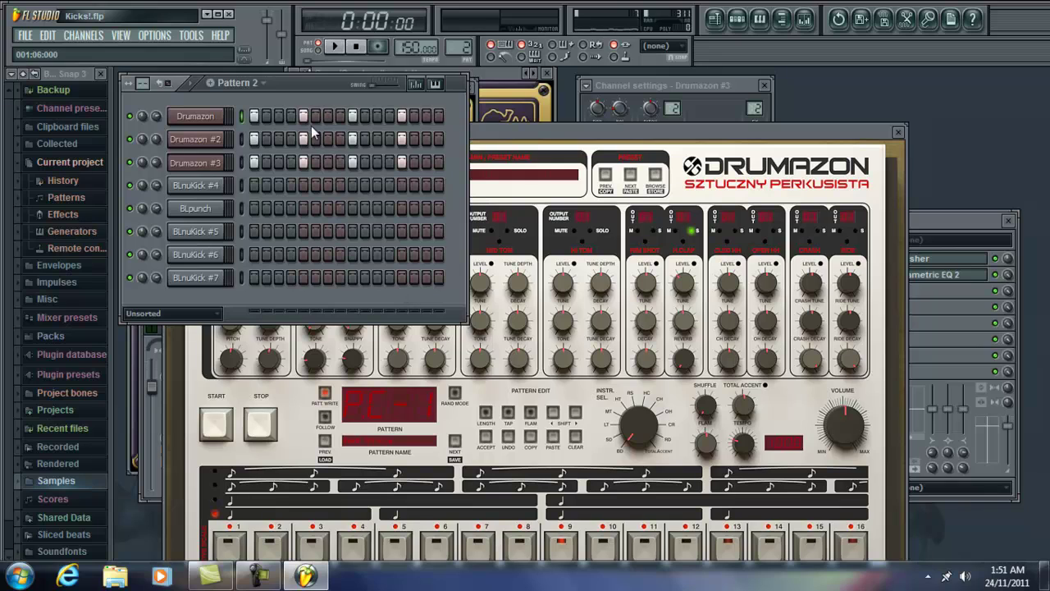
Step: Remove the hits on steps 5 and 13 from all three Drumazon channels
{"action": "right_click", "coordinate": [302, 162]}
{"action": "right_click", "coordinate": [303, 138]}
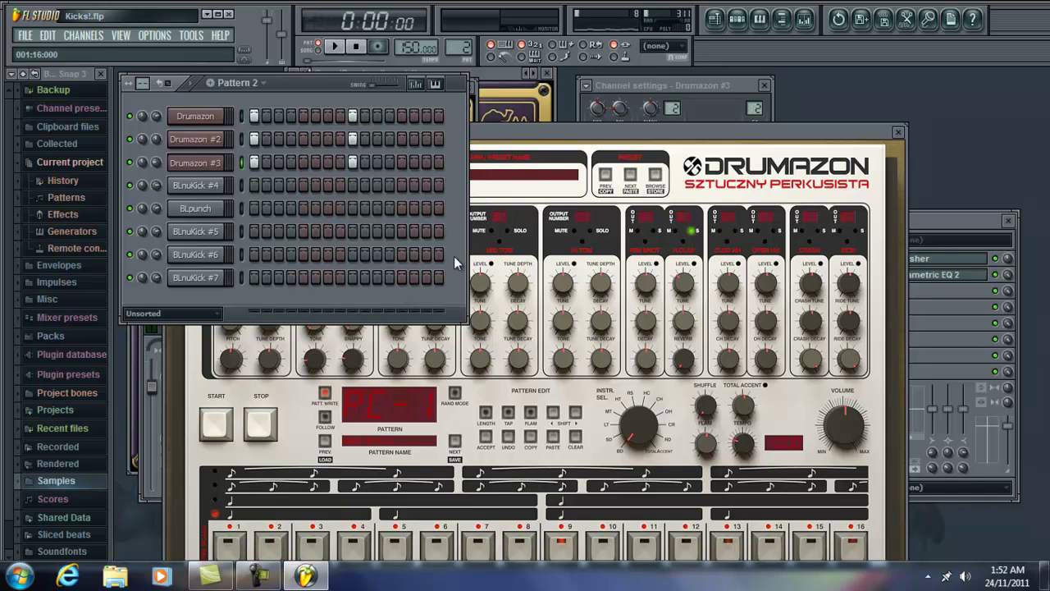
Step: Remove the Fruity Parametric EQ 2 from the Master track's eighth effect slot
{"action": "left_click", "coordinate": [944, 222]}
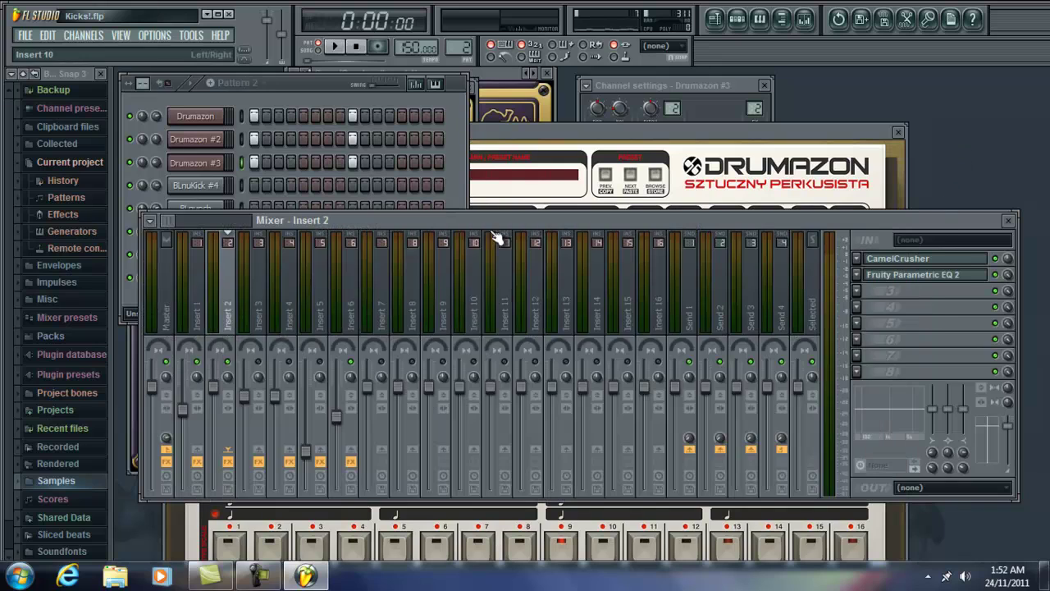
{"action": "left_click", "coordinate": [176, 291]}
{"action": "left_click", "coordinate": [856, 371]}
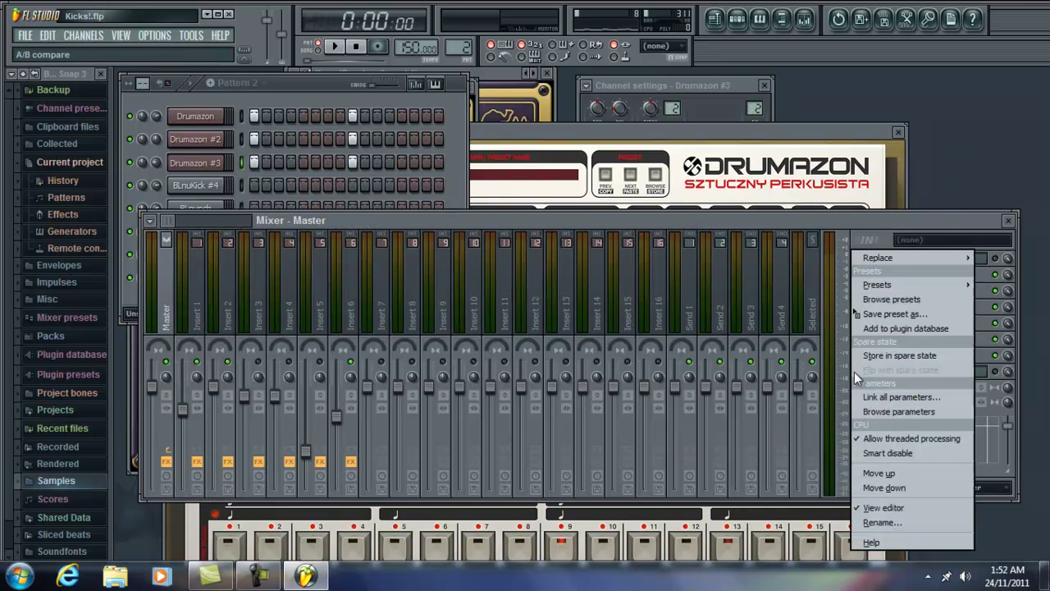
{"action": "mouse_move", "coordinate": [910, 256]}
{"action": "left_click", "coordinate": [887, 88]}
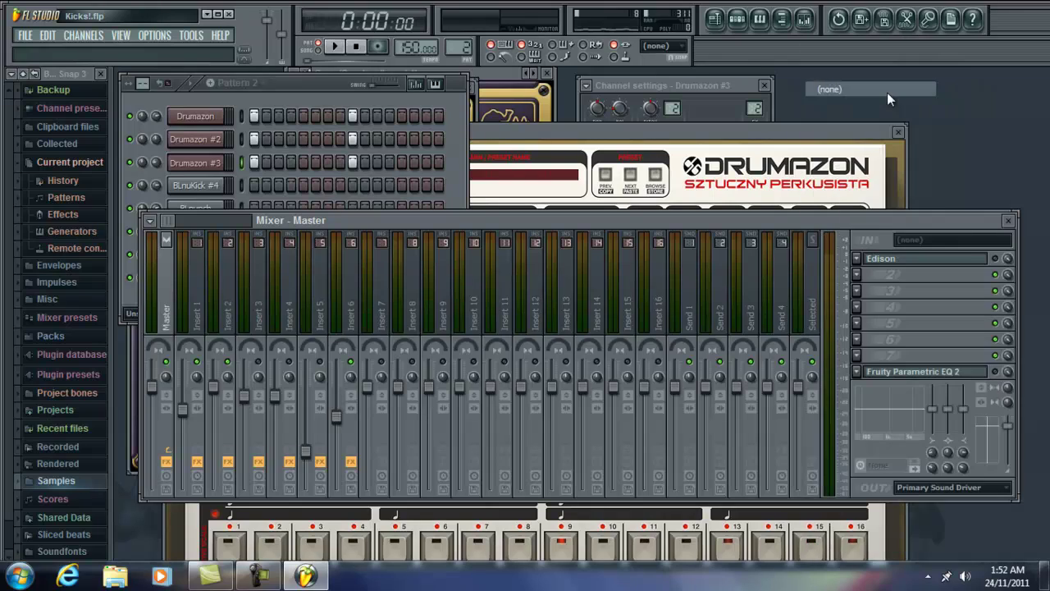
Step: Play the pattern and clear the existing sample in the Master track's Edison by starting a new one
{"action": "left_click", "coordinate": [950, 261]}
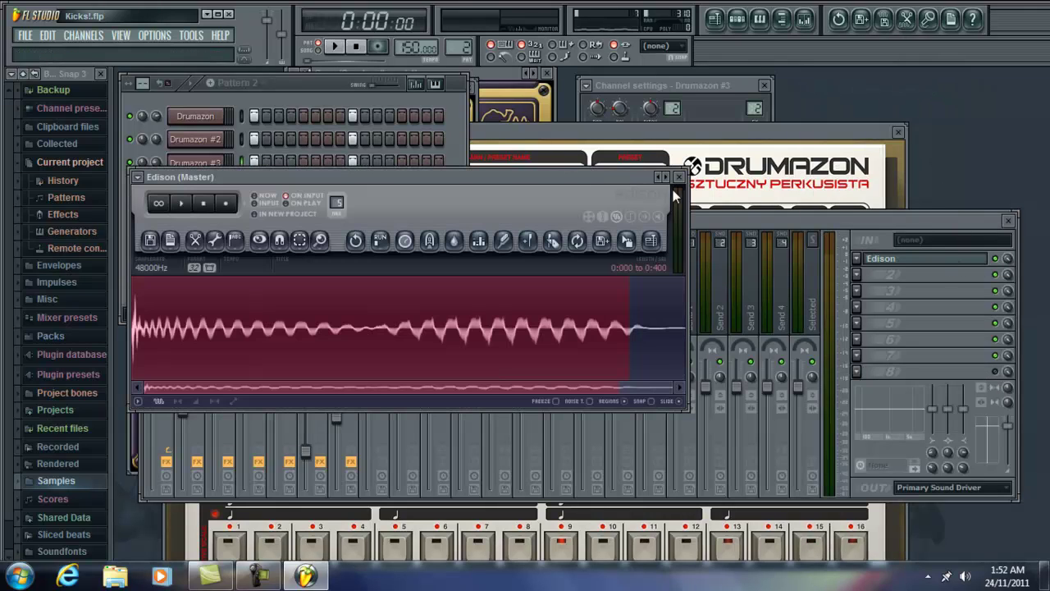
{"action": "left_click", "coordinate": [317, 87]}
{"action": "key", "text": "space"}
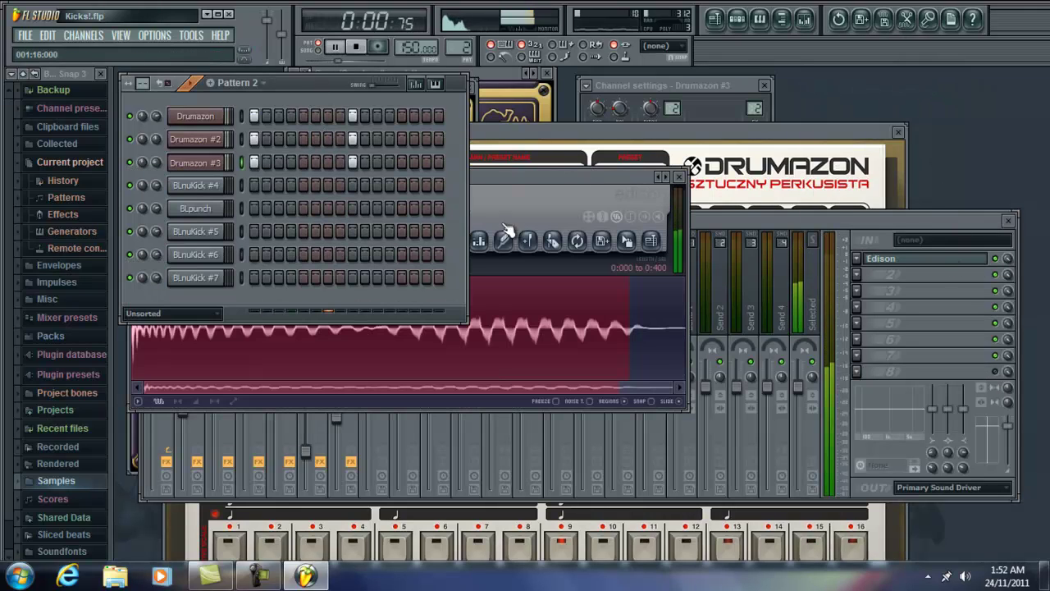
{"action": "left_click", "coordinate": [941, 261]}
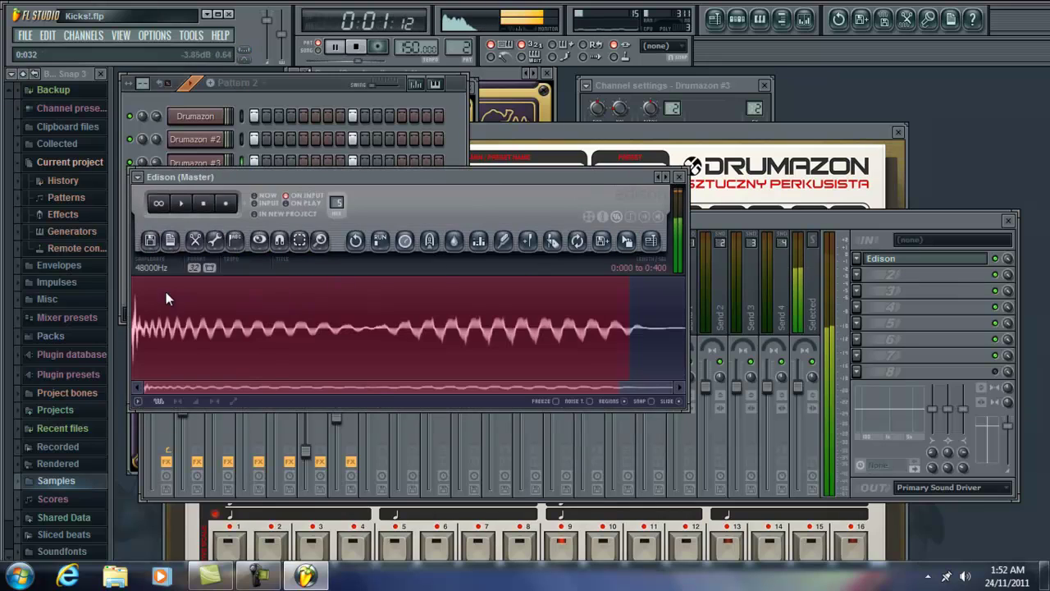
{"action": "left_click", "coordinate": [151, 241]}
{"action": "left_click", "coordinate": [164, 262]}
Step: Record the playing kick pattern into Edison, then stop the recording and playback
{"action": "left_click", "coordinate": [223, 203]}
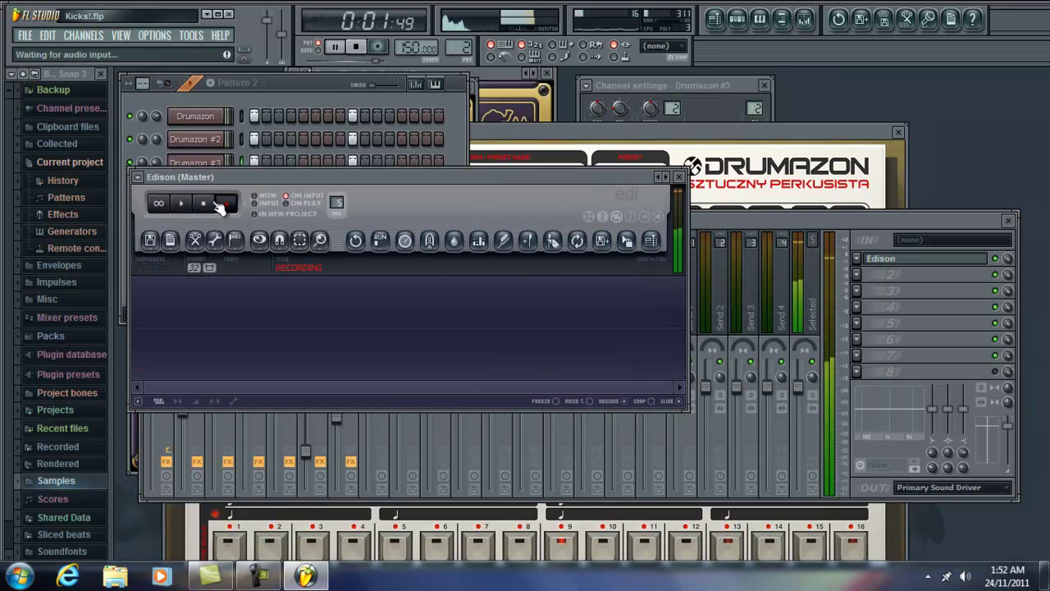
{"action": "left_click", "coordinate": [211, 204]}
{"action": "key", "text": "space"}
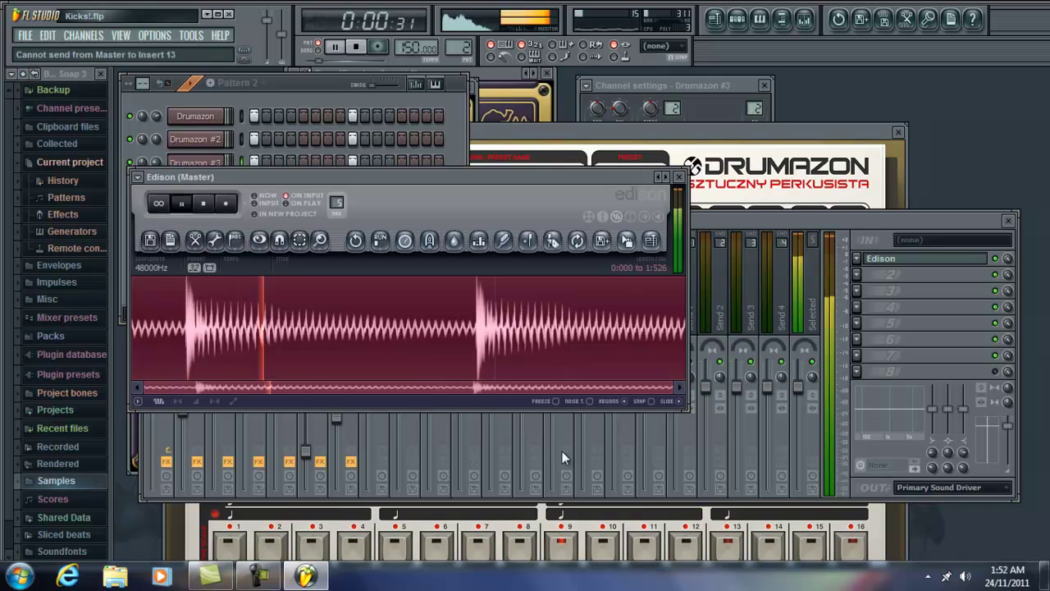
{"action": "key", "text": "space"}
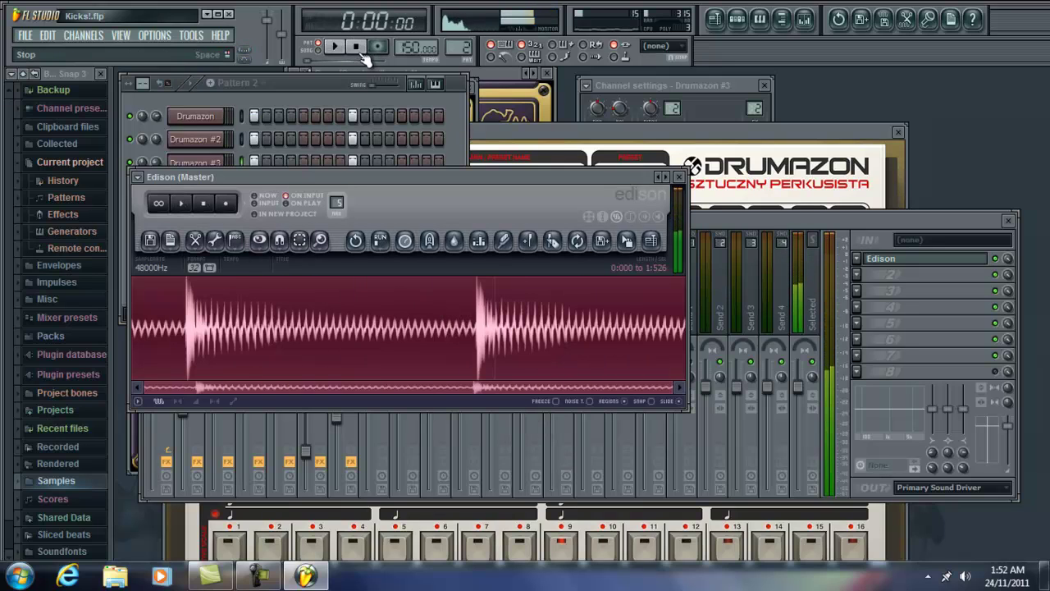
Step: Delete everything before the second kick hit from the Edison recording and play back the remaining single kick
{"action": "left_click", "coordinate": [474, 324]}
{"action": "scroll", "coordinate": [474, 324], "scroll_direction": "up", "scroll_amount": 5}
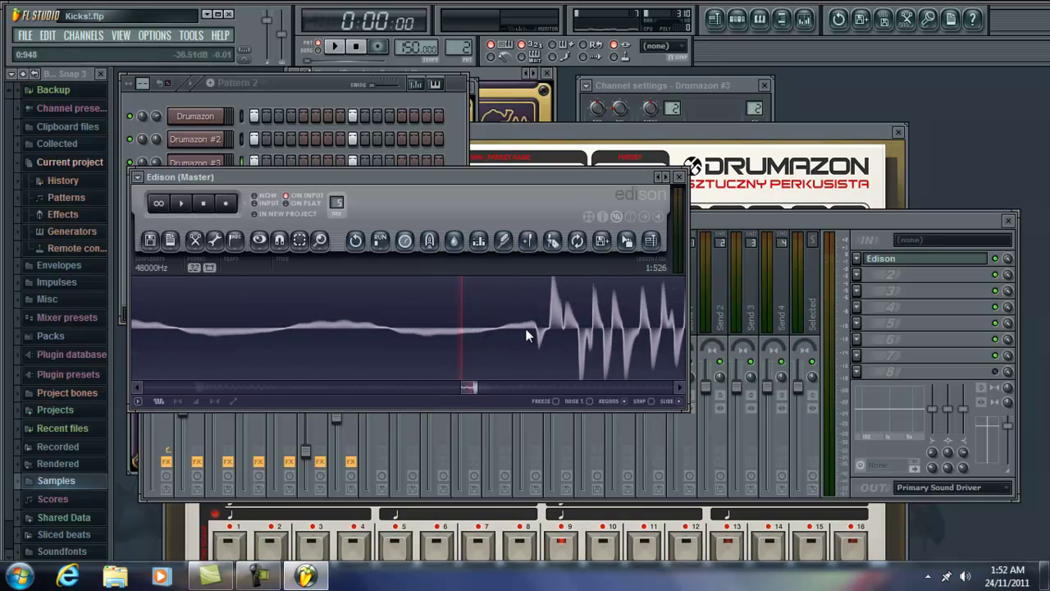
{"action": "left_click_drag", "start_coordinate": [535, 328], "coordinate": [160, 332]}
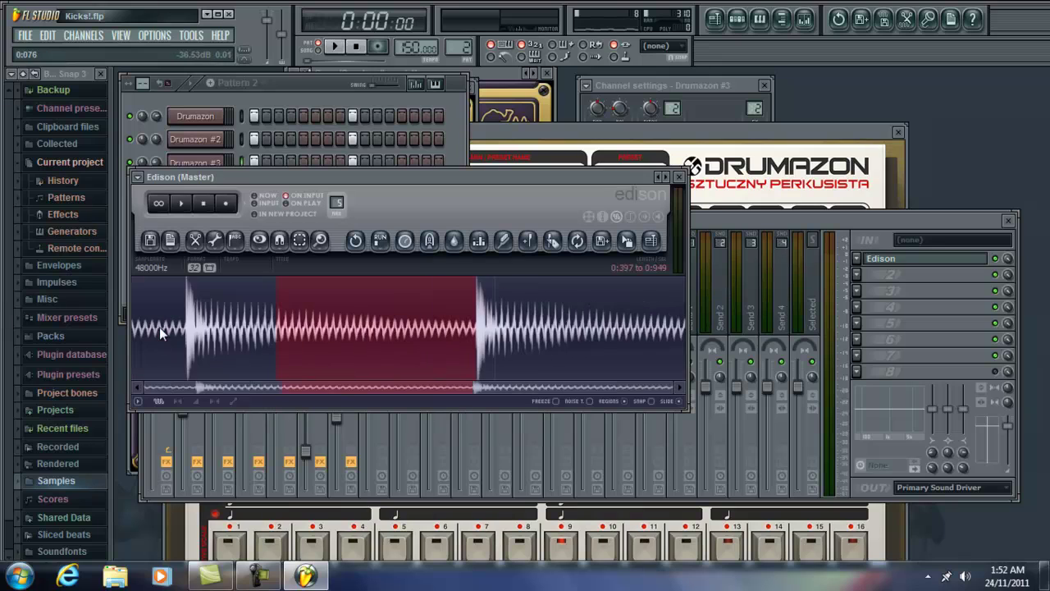
{"action": "left_click_drag", "start_coordinate": [288, 313], "coordinate": [74, 323]}
{"action": "right_click", "coordinate": [219, 331]}
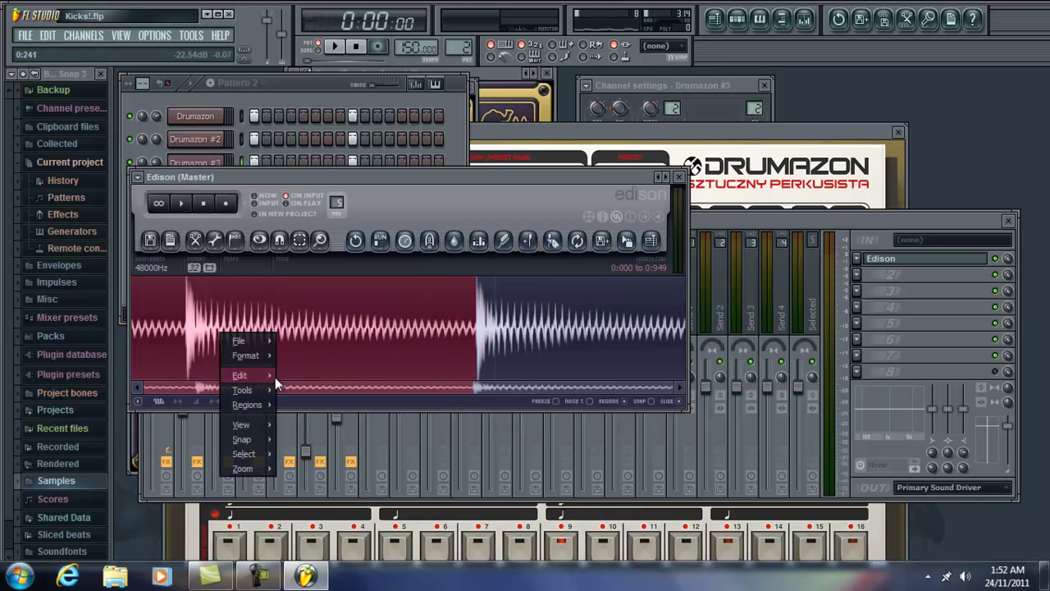
{"action": "mouse_move", "coordinate": [275, 377]}
{"action": "left_click", "coordinate": [340, 325]}
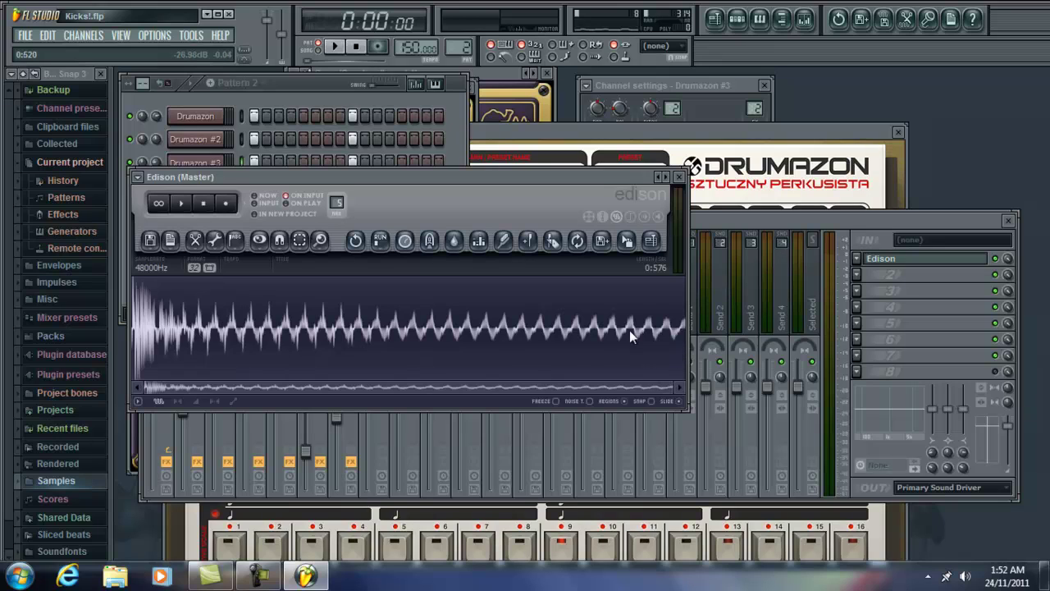
{"action": "key", "text": "space"}
Step: Shape a fade-out on Edison's volume envelope, with the end point at zero and about 16% tension, and play the kick
{"action": "left_click", "coordinate": [199, 403]}
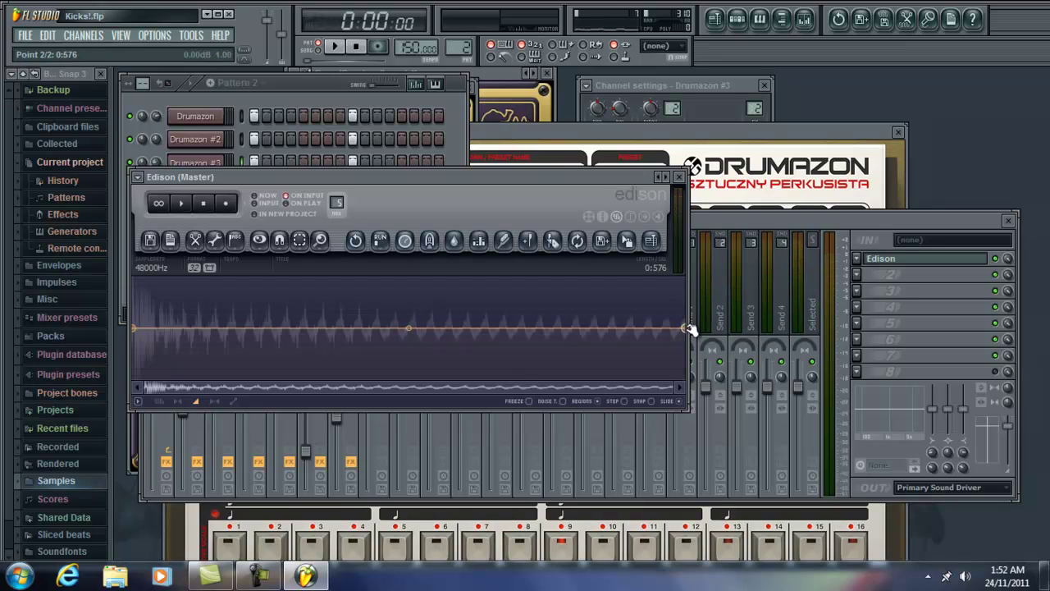
{"action": "left_click_drag", "start_coordinate": [689, 329], "coordinate": [688, 379]}
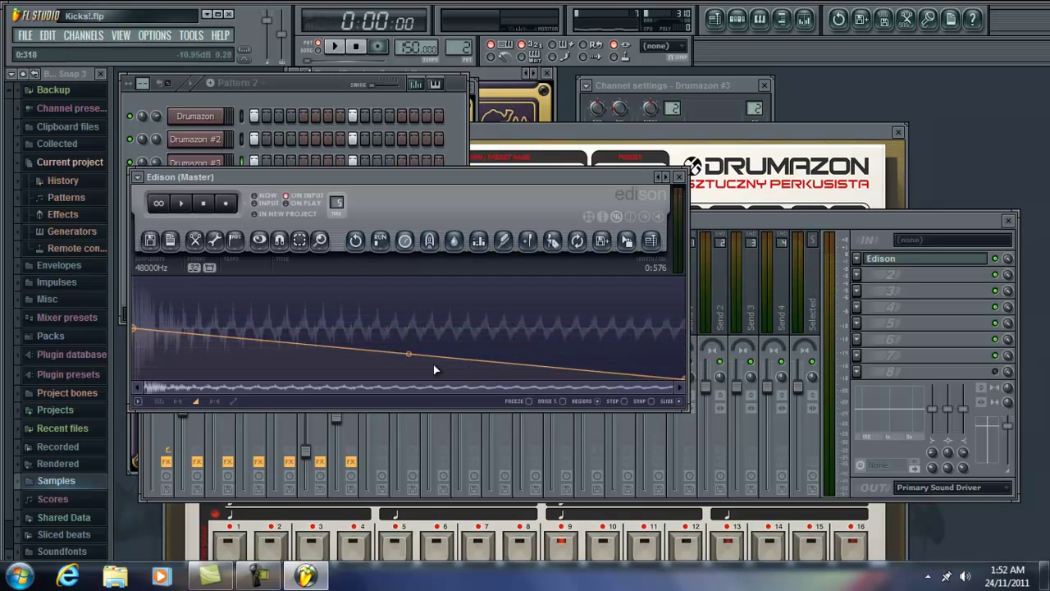
{"action": "left_click_drag", "start_coordinate": [408, 354], "coordinate": [406, 337]}
{"action": "key", "text": "space"}
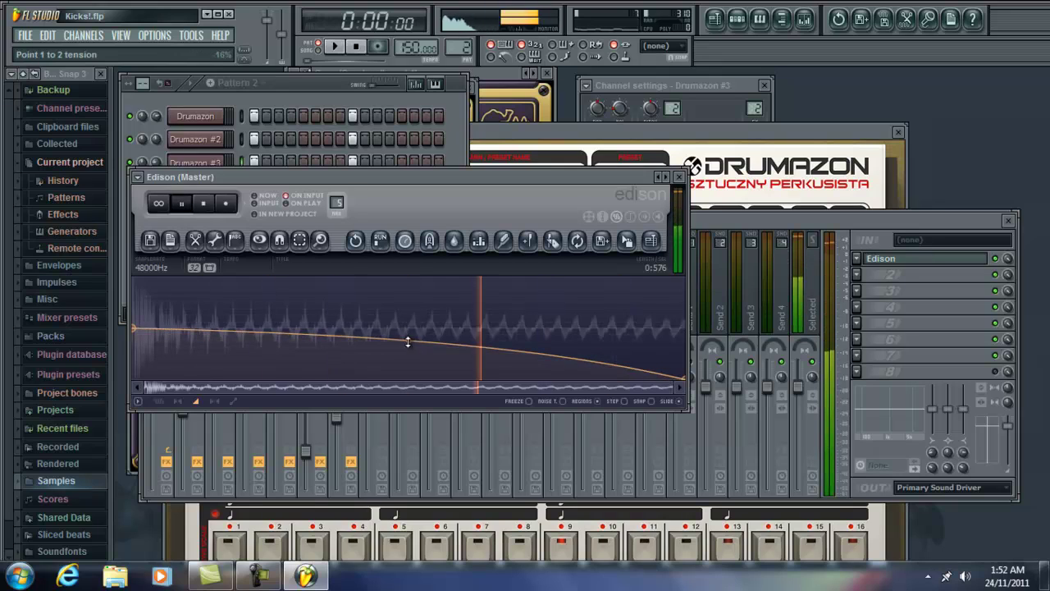
{"action": "key", "text": "space"}
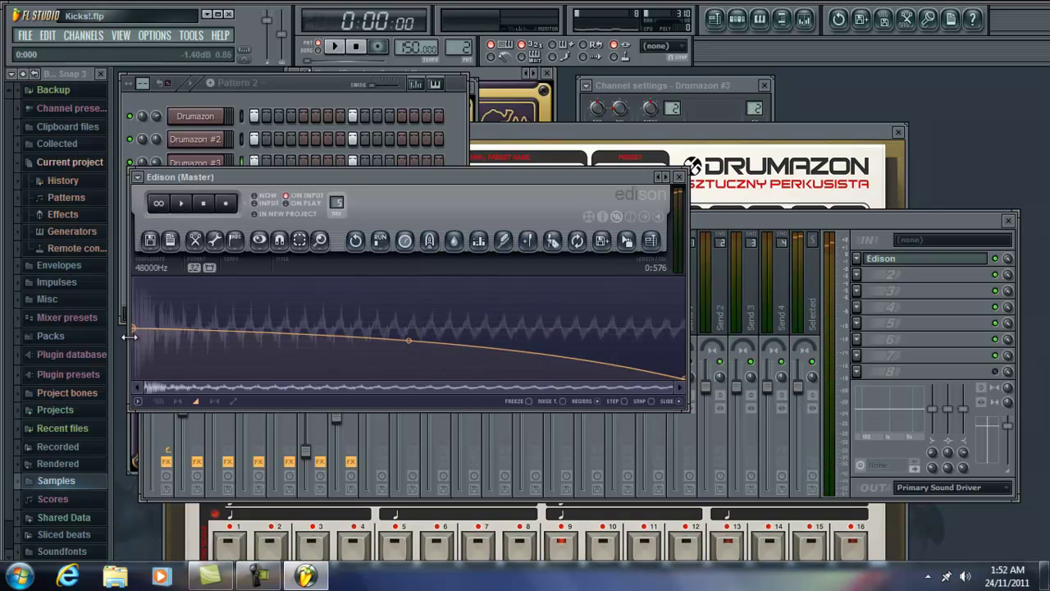
Step: Lower the volume envelope's start point to about -2.20 dB and audition the kick
{"action": "key", "text": "space"}
{"action": "left_click_drag", "start_coordinate": [137, 330], "coordinate": [138, 342]}
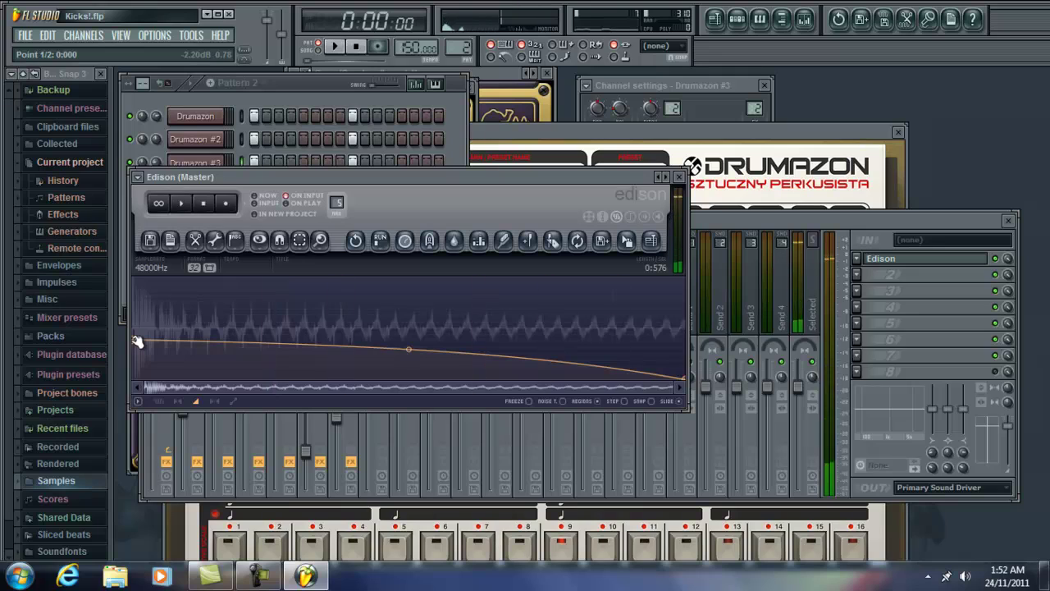
{"action": "key", "text": "space"}
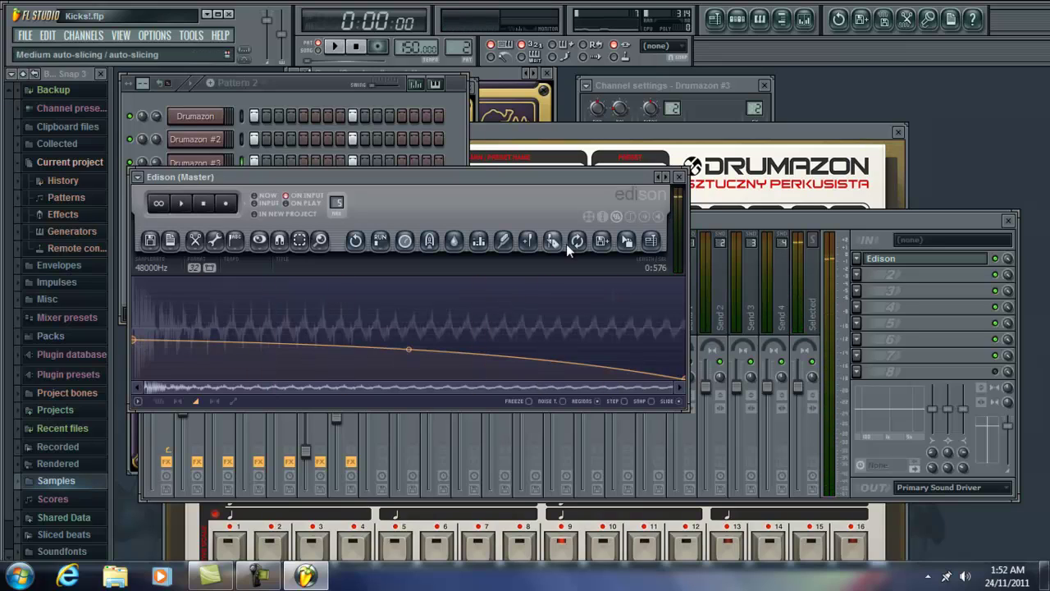
Step: Show Edison's sample saving options without saving, and close Edison
{"action": "left_click", "coordinate": [148, 240]}
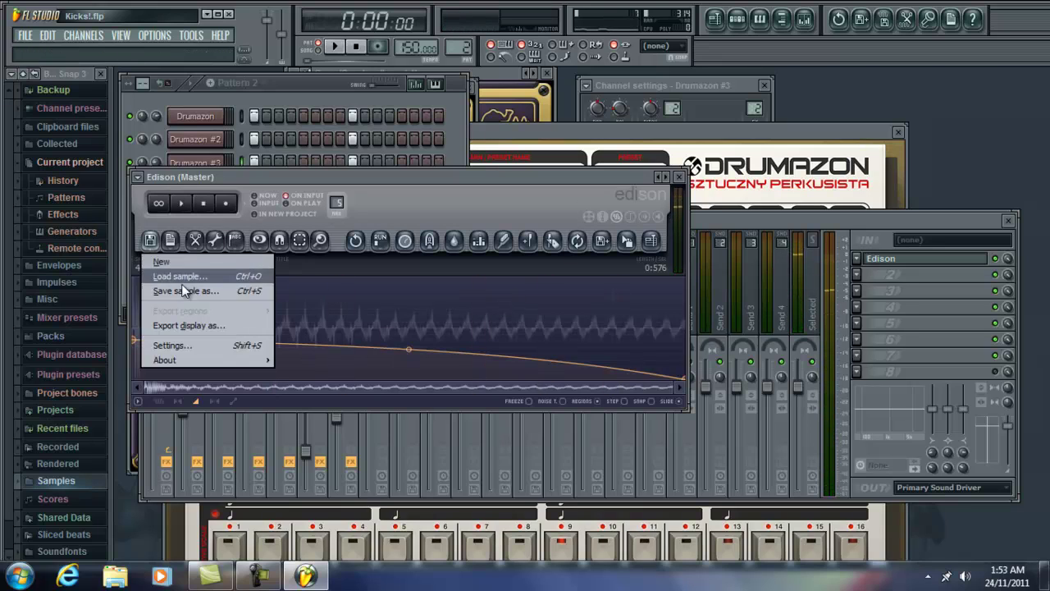
{"action": "left_click", "coordinate": [370, 184]}
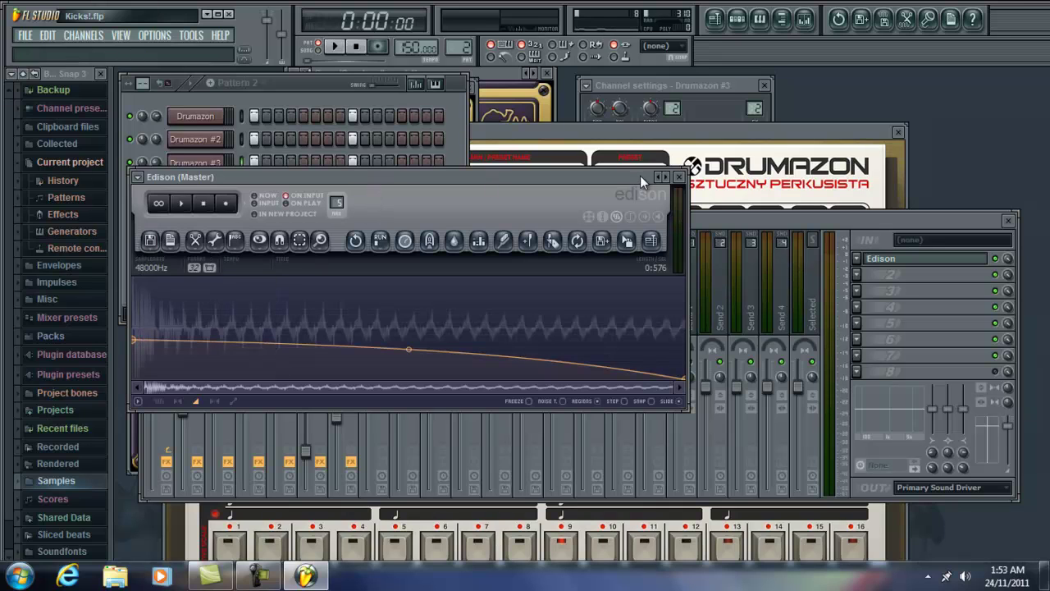
{"action": "left_click", "coordinate": [679, 177]}
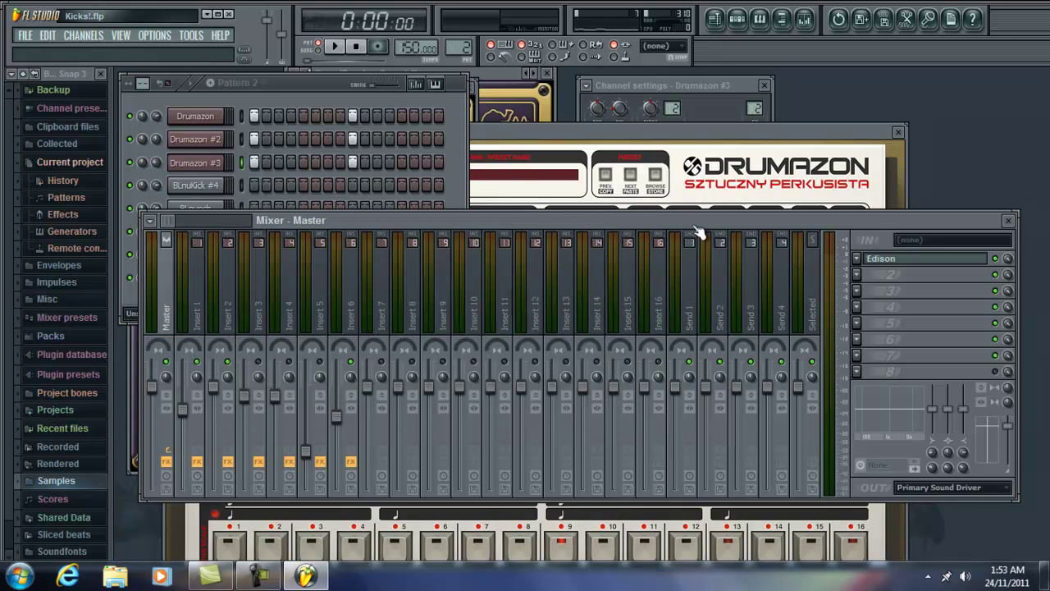
Step: Hide the mixer, open the playlist and enlarge the view of its kick clips, then bring the channel rack forward
{"action": "left_click", "coordinate": [807, 20]}
{"action": "left_click", "coordinate": [715, 18]}
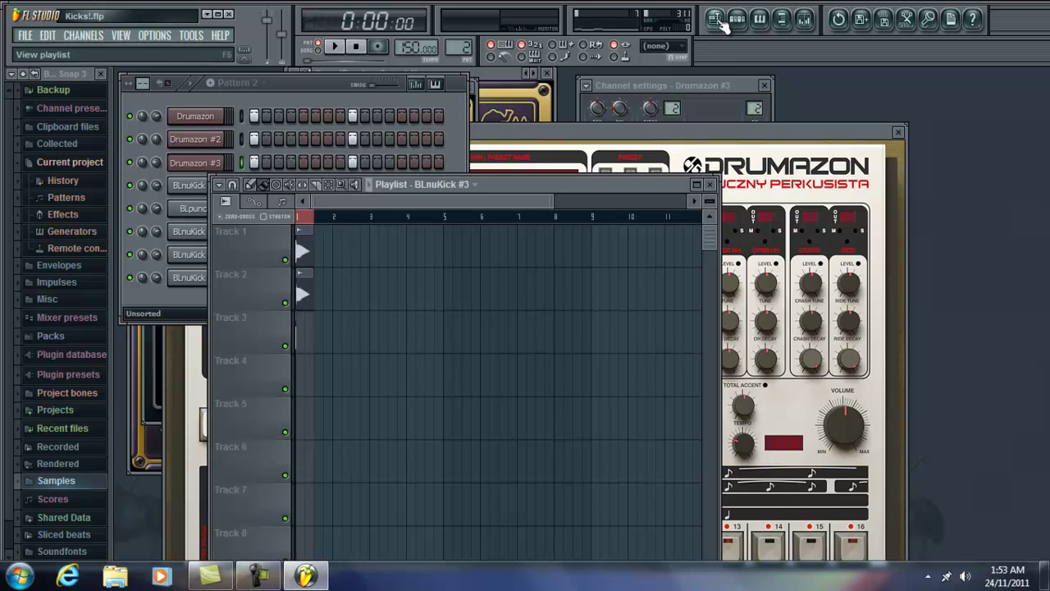
{"action": "double_click", "coordinate": [580, 186]}
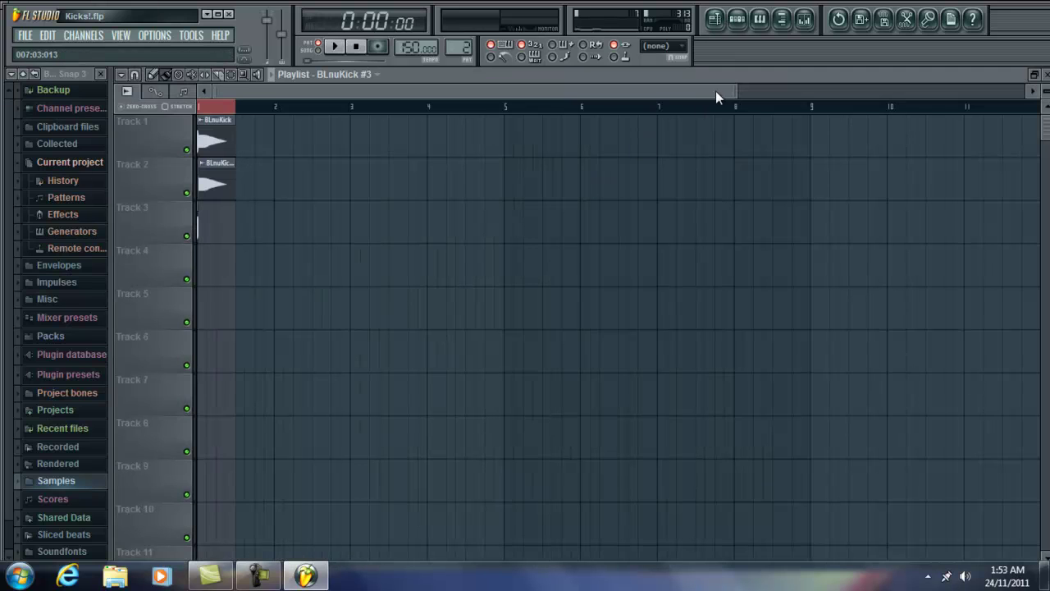
{"action": "left_click_drag", "start_coordinate": [735, 90], "coordinate": [411, 76]}
{"action": "double_click", "coordinate": [411, 76]}
{"action": "left_click", "coordinate": [294, 90]}
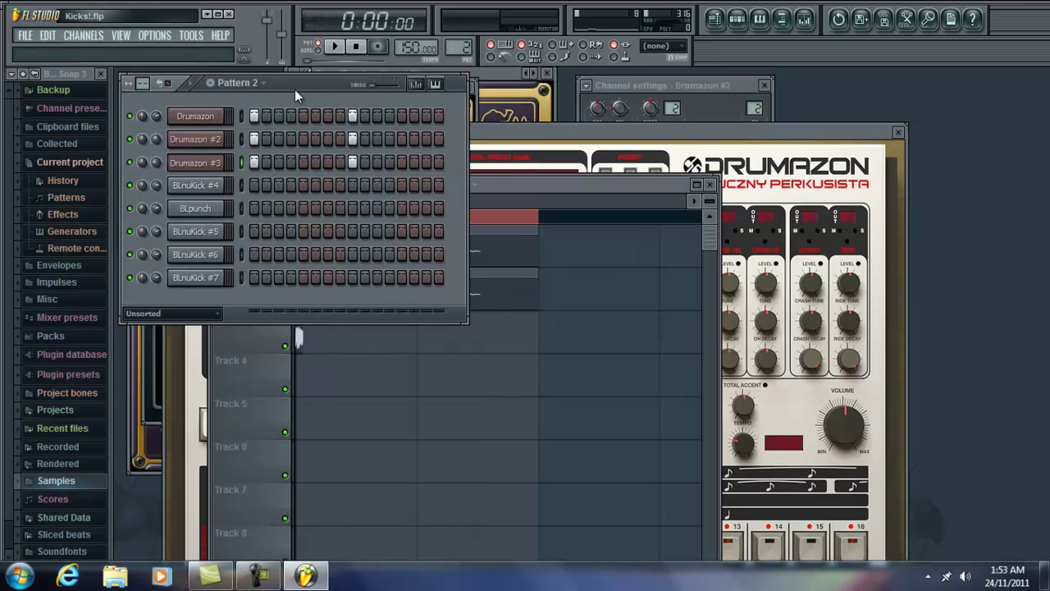
Step: Filter the channel rack to audio clips and inspect the channel settings of BLnuKick, BLnuKick #2 and BLnuKick #3
{"action": "left_click", "coordinate": [172, 313]}
{"action": "left_click", "coordinate": [174, 352]}
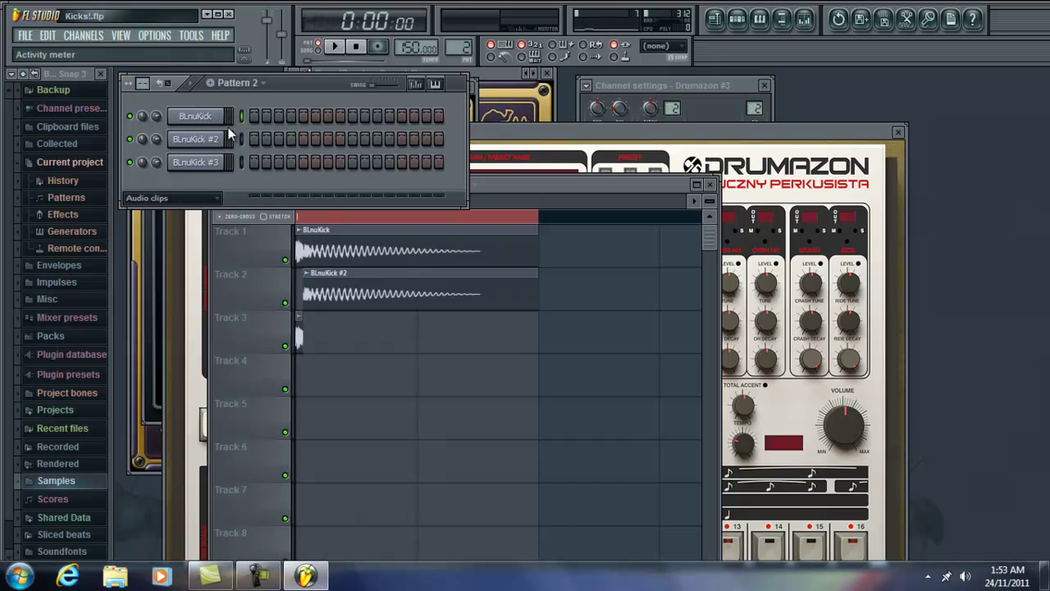
{"action": "left_click", "coordinate": [215, 117]}
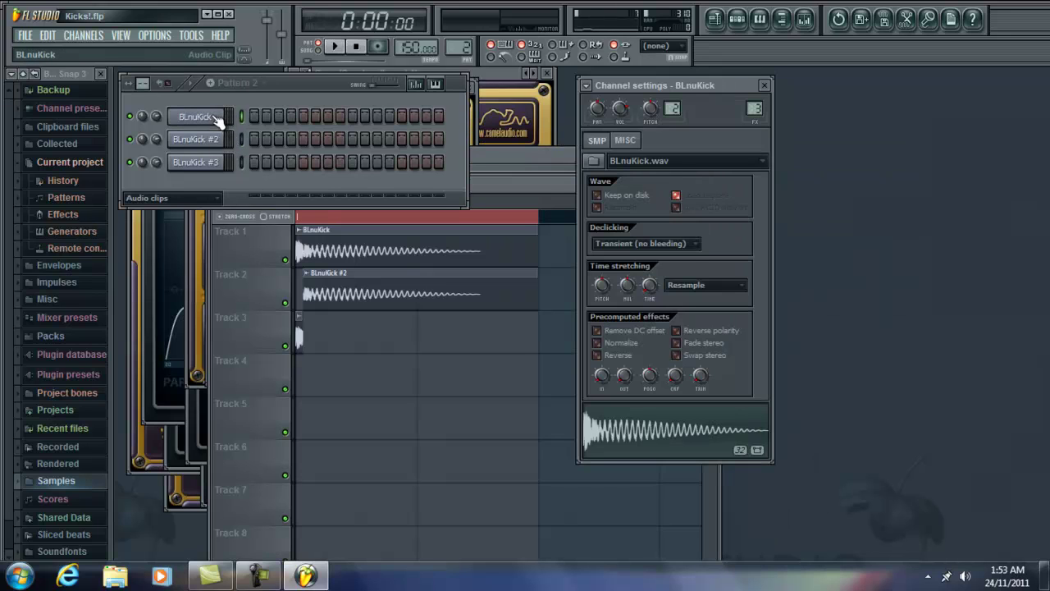
{"action": "left_click", "coordinate": [215, 140]}
{"action": "left_click", "coordinate": [203, 140]}
{"action": "left_click", "coordinate": [203, 163]}
{"action": "left_click", "coordinate": [199, 116]}
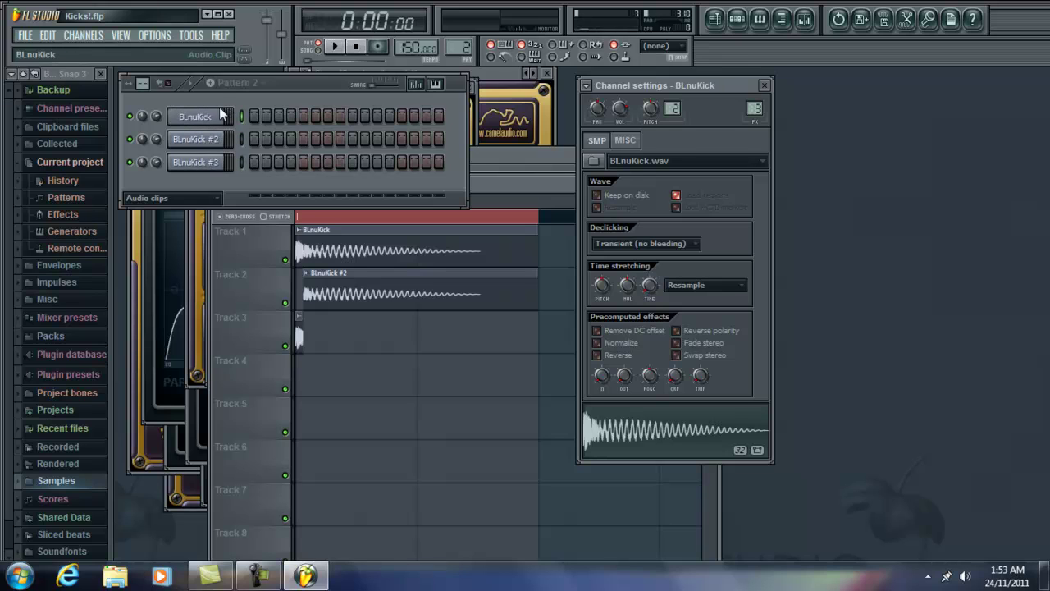
Step: Maximize the playlist, switch playback to song mode and play the layered kick clips
{"action": "left_click", "coordinate": [551, 155]}
{"action": "double_click", "coordinate": [547, 184]}
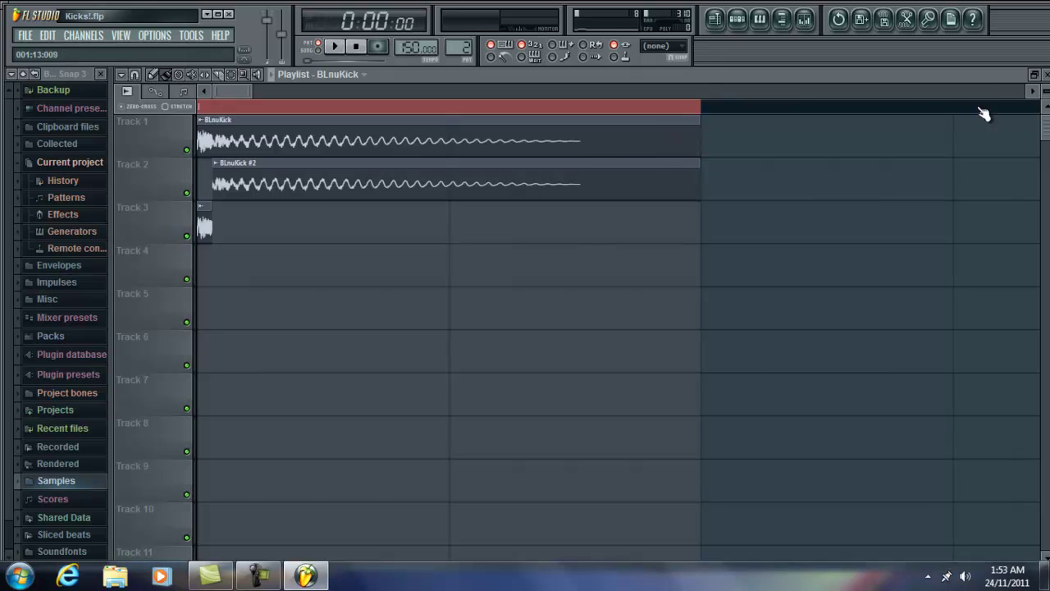
{"action": "left_click", "coordinate": [318, 50]}
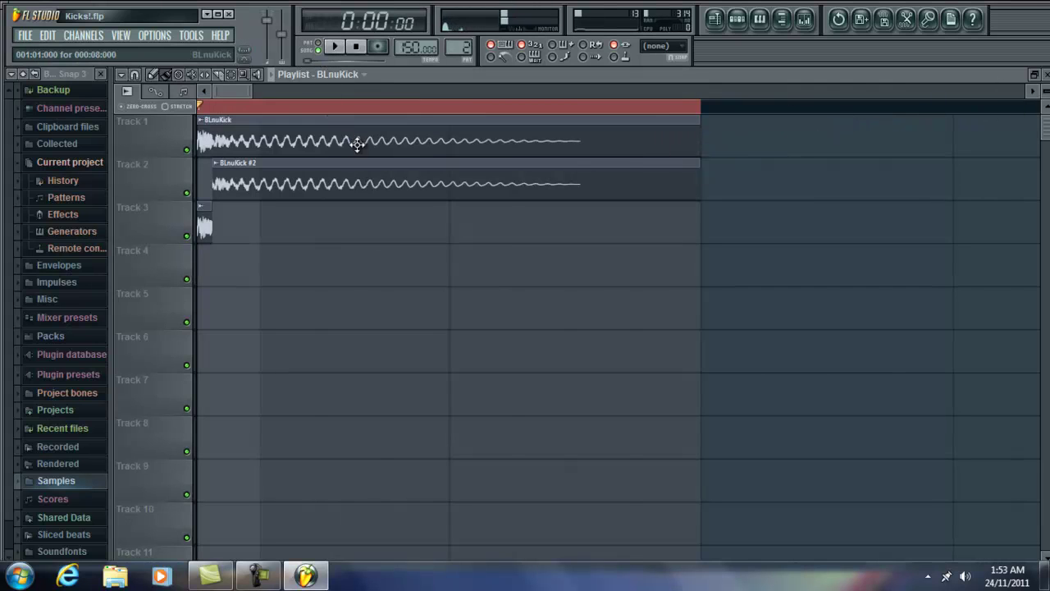
{"action": "key", "text": "space"}
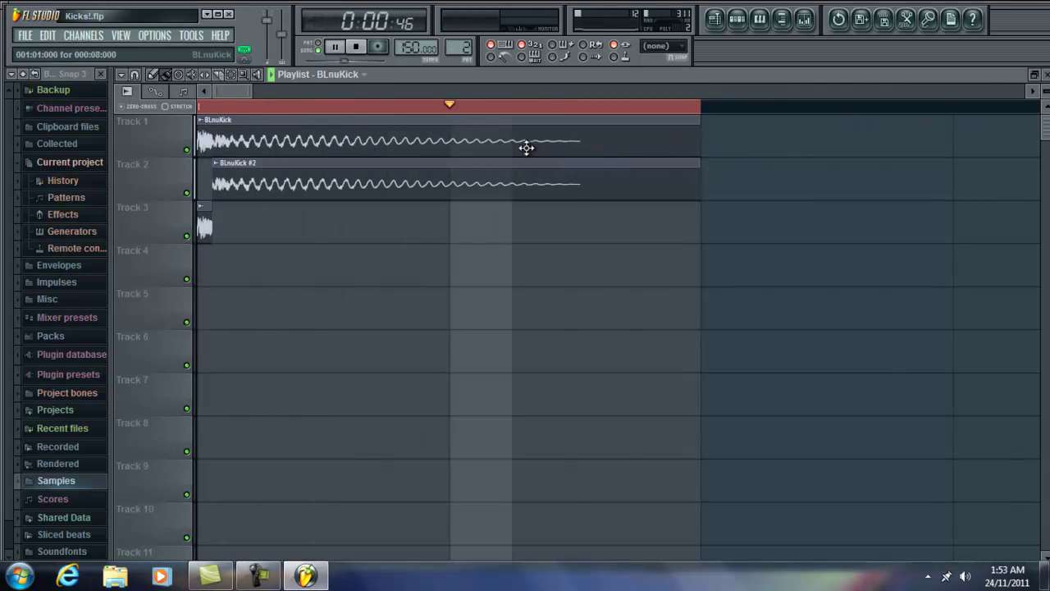
{"action": "key", "text": "space"}
Step: Open the mixer, play the layered clips to check their track levels, and show the effects on Insert 4
{"action": "left_click", "coordinate": [804, 18]}
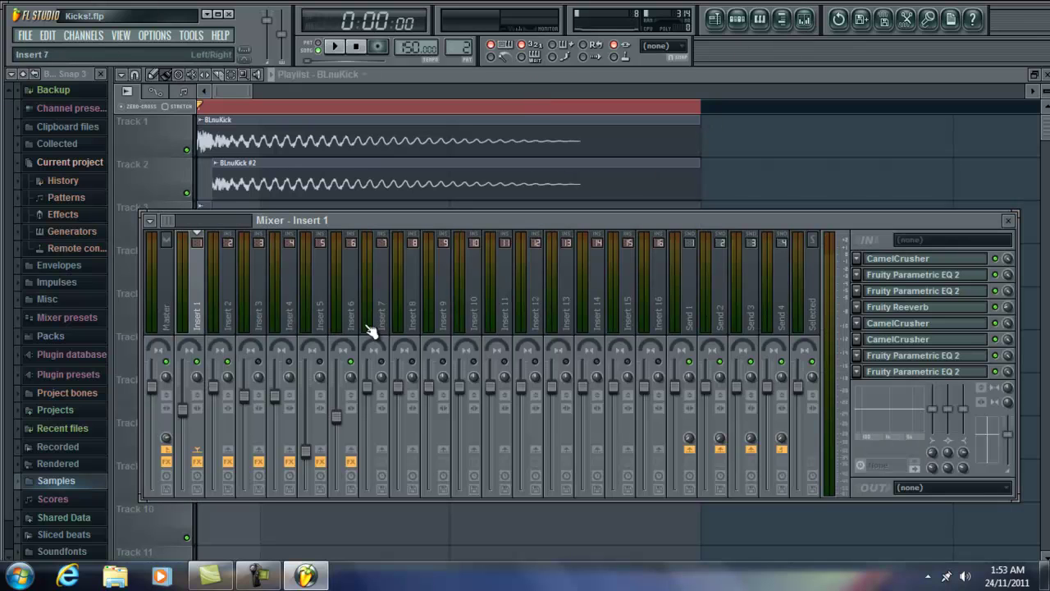
{"action": "key", "text": "space"}
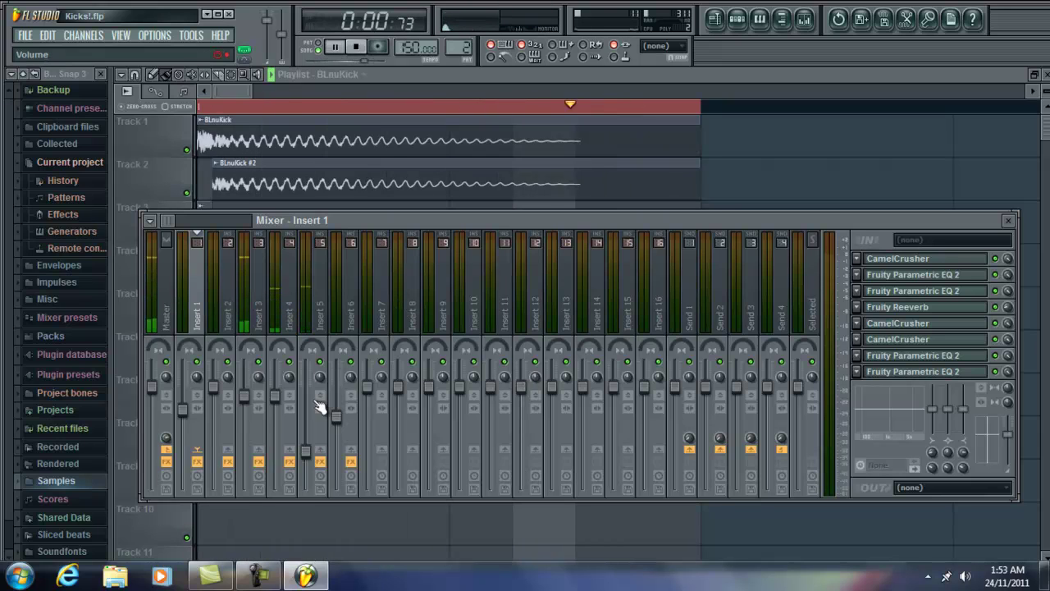
{"action": "key", "text": "space"}
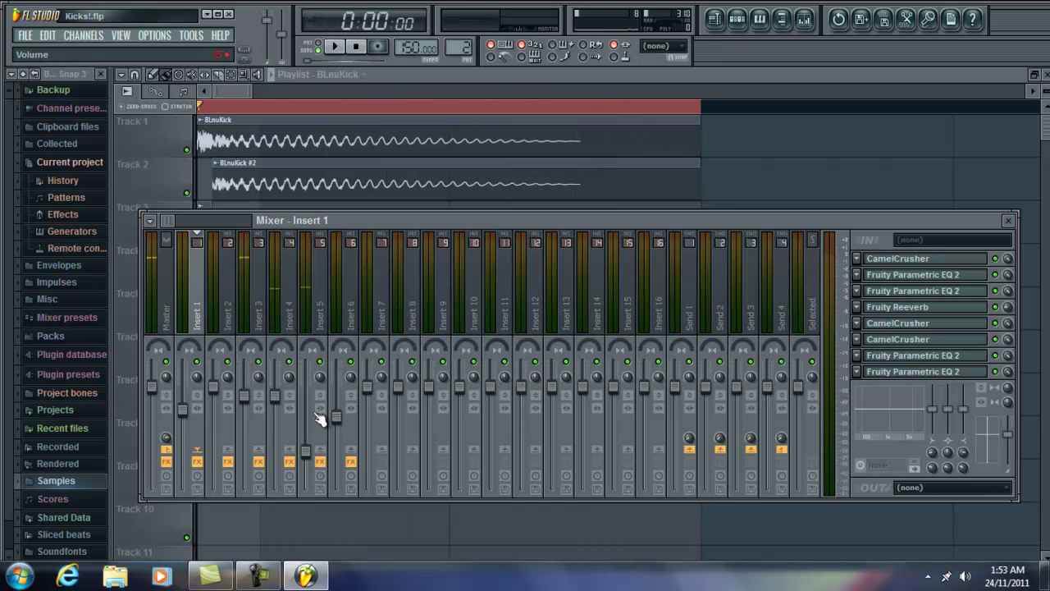
{"action": "key", "text": "space"}
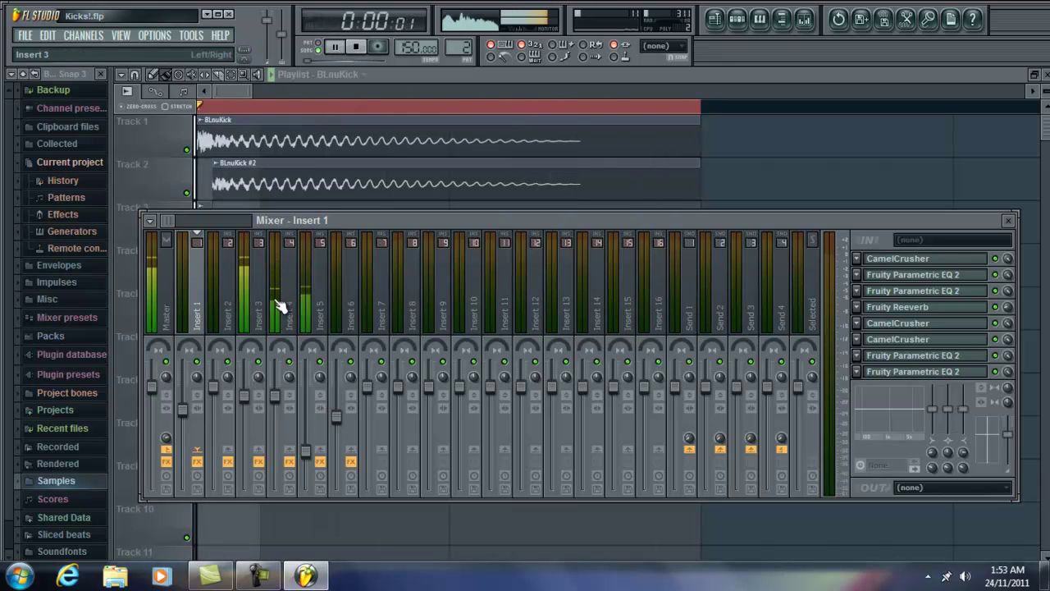
{"action": "left_click", "coordinate": [293, 305]}
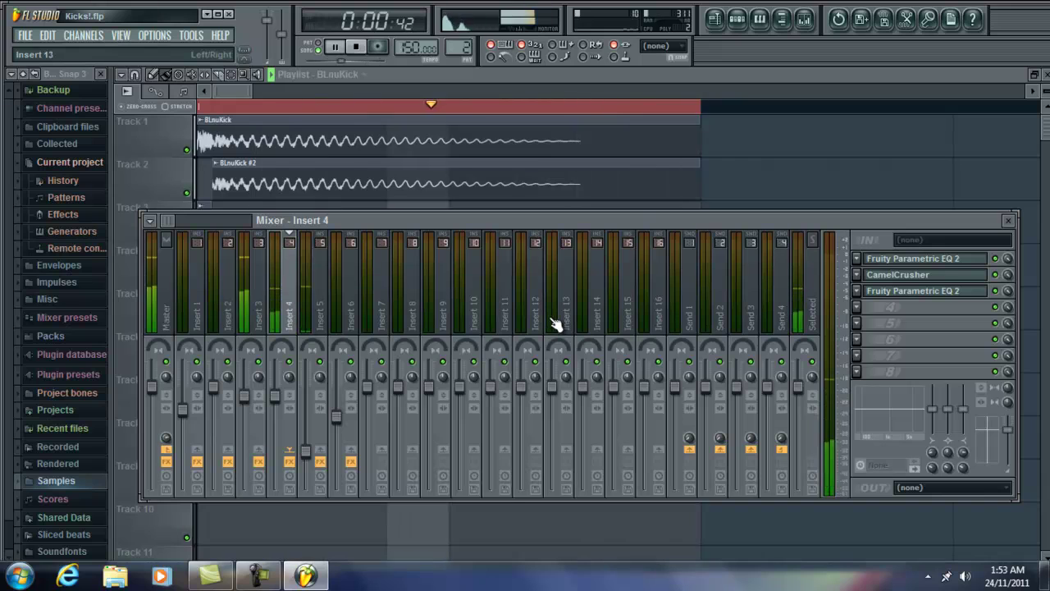
{"action": "key", "text": "space"}
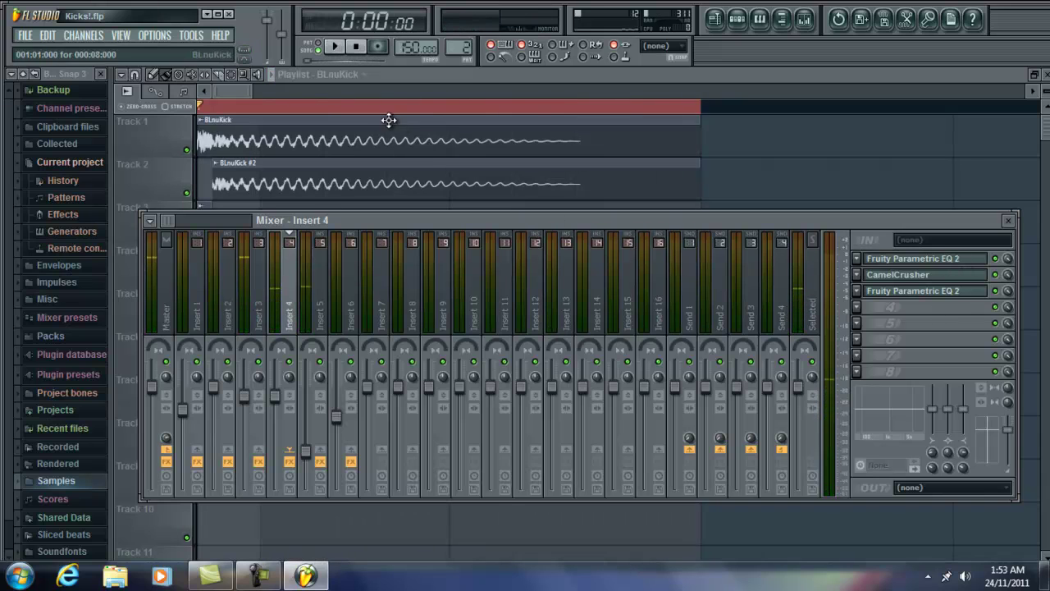
Step: Compare the channel settings and mixer routing of BLnuKick and BLnuKick #3
{"action": "double_click", "coordinate": [467, 72]}
{"action": "left_click", "coordinate": [274, 80]}
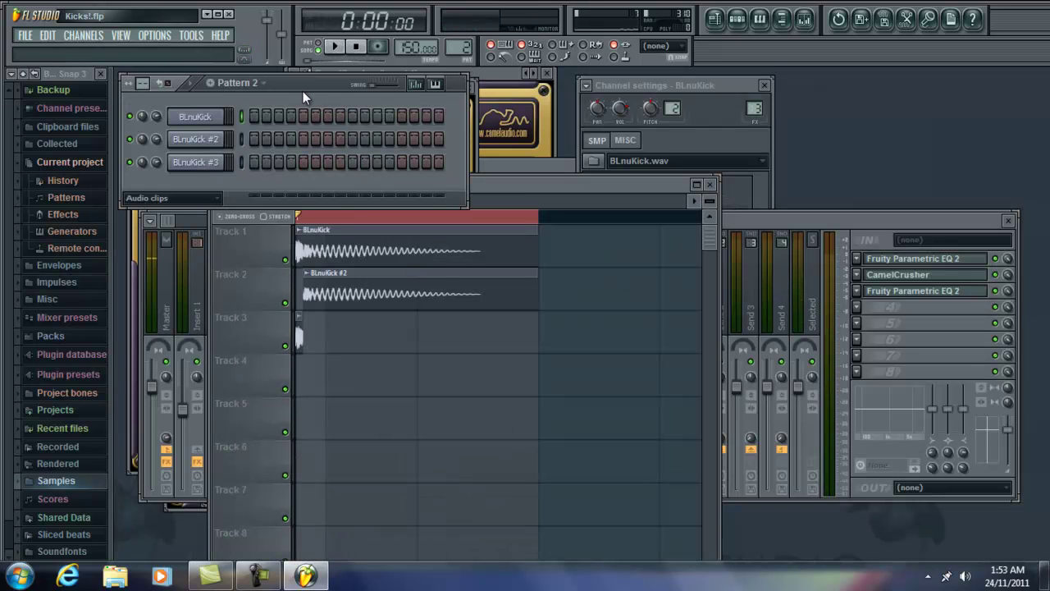
{"action": "left_click", "coordinate": [215, 117]}
{"action": "left_click", "coordinate": [197, 163]}
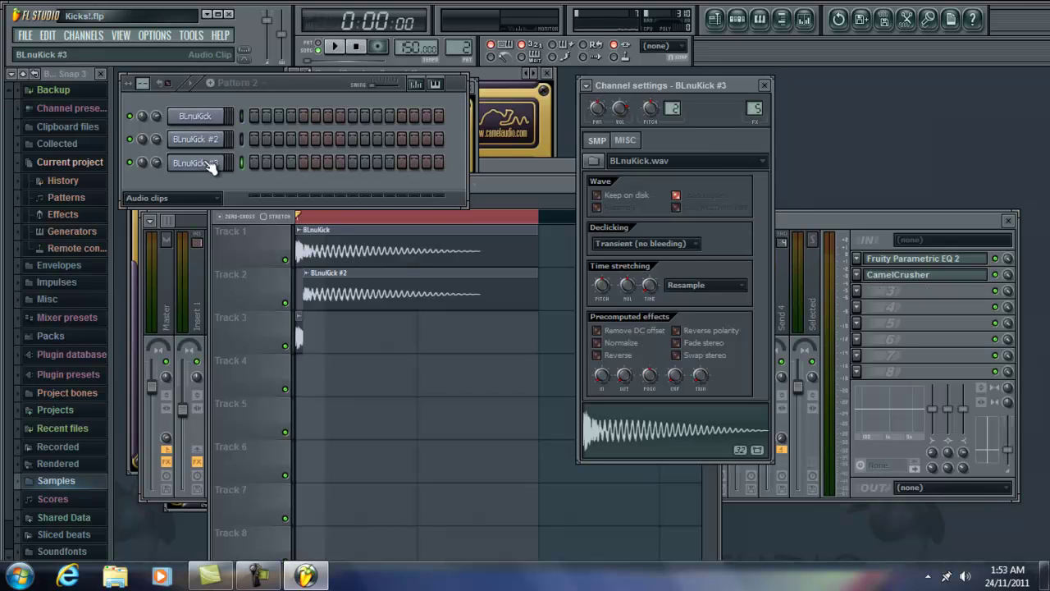
{"action": "left_click", "coordinate": [222, 122]}
Step: Extend the start of the BLnuKick #2 clip on Track 2 back to the beginning of the playlist
{"action": "double_click", "coordinate": [501, 72]}
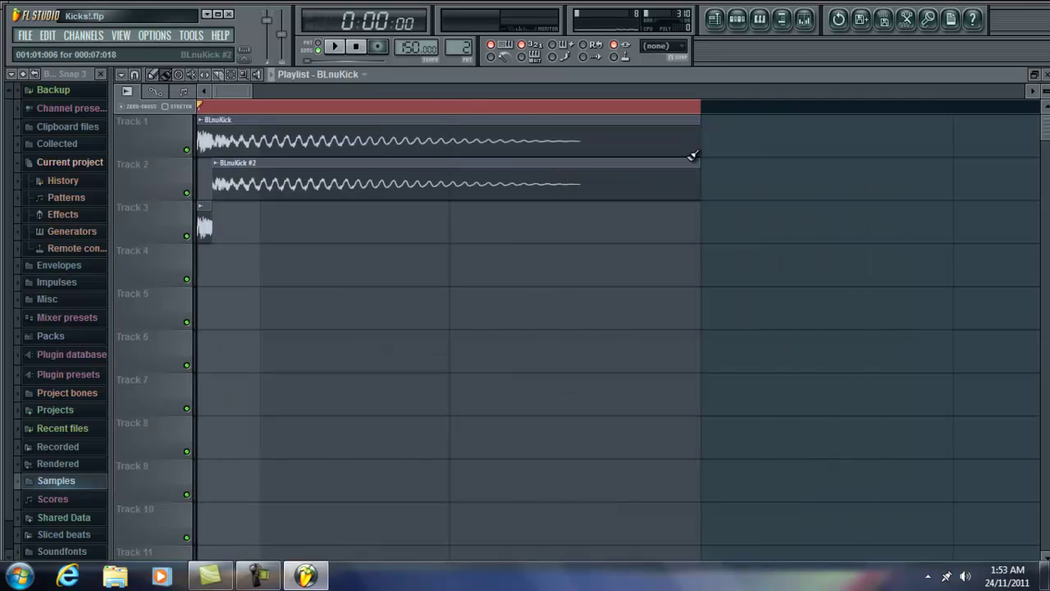
{"action": "left_click_drag", "start_coordinate": [247, 86], "coordinate": [222, 88]}
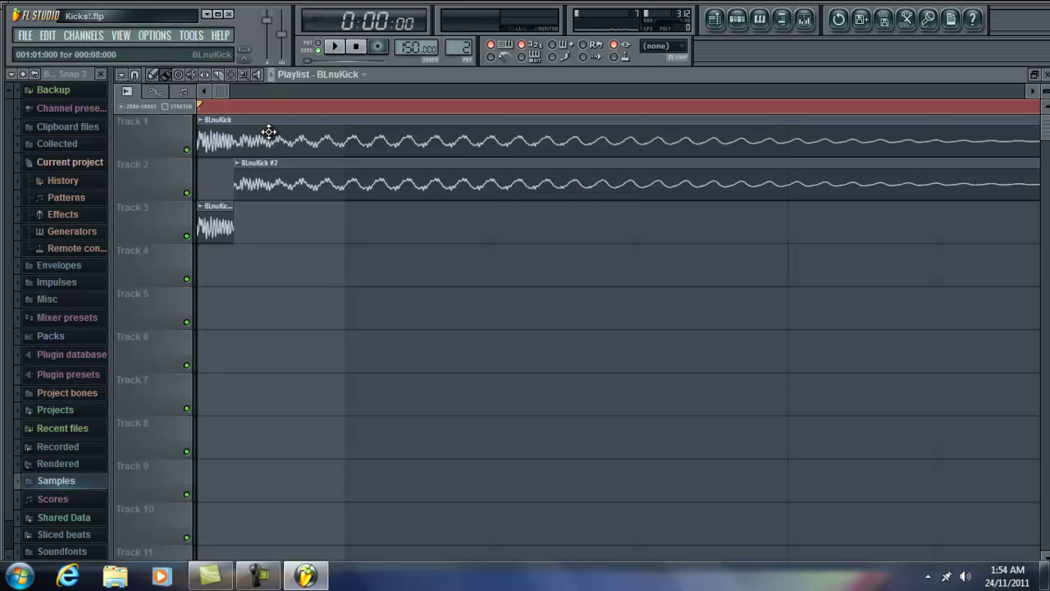
{"action": "left_click_drag", "start_coordinate": [223, 93], "coordinate": [246, 92]}
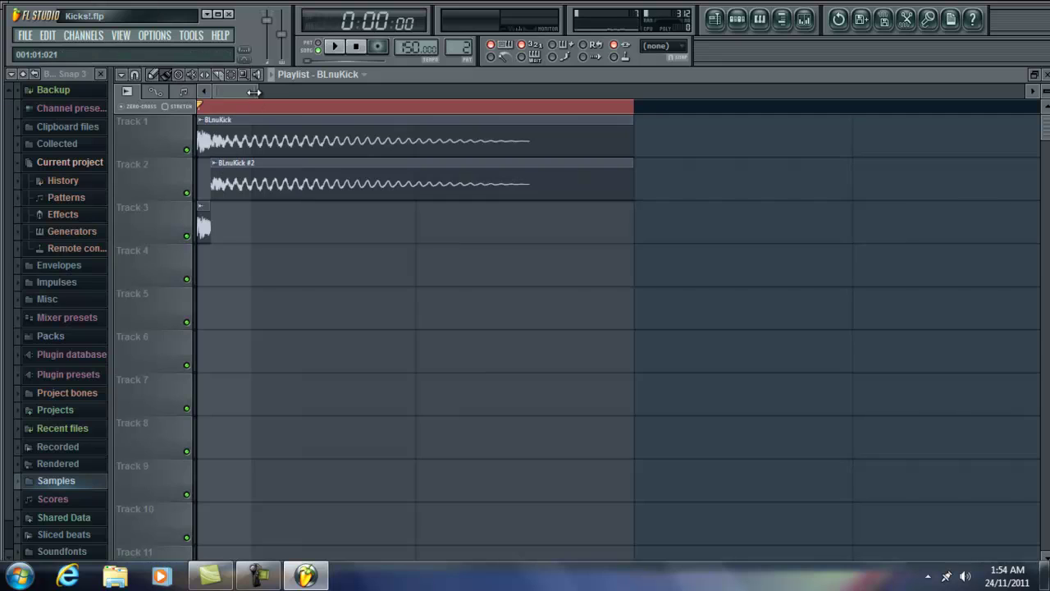
{"action": "left_click_drag", "start_coordinate": [250, 92], "coordinate": [225, 92]}
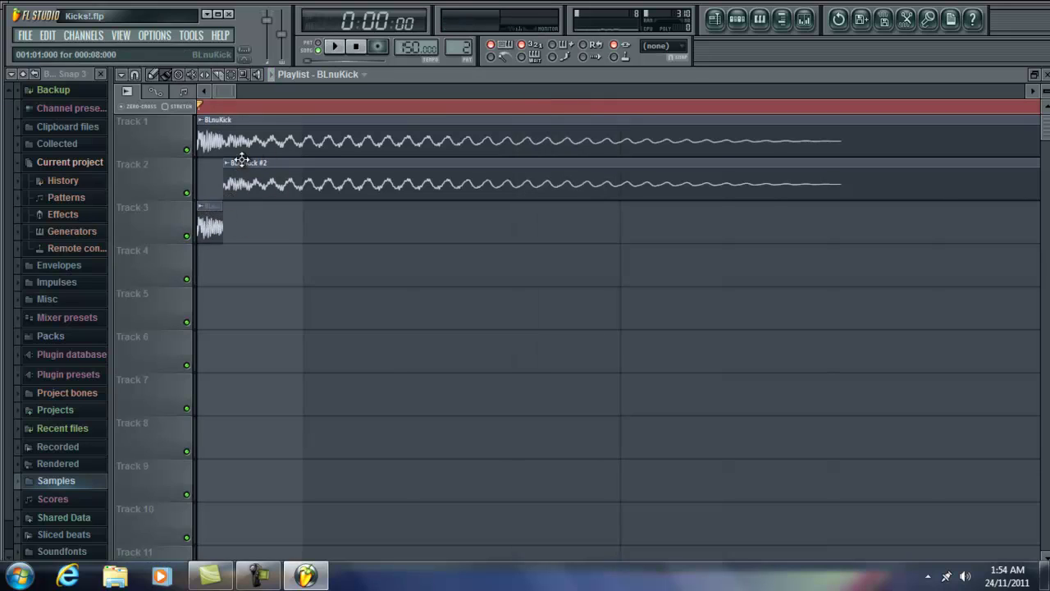
{"action": "left_click_drag", "start_coordinate": [222, 163], "coordinate": [173, 162]}
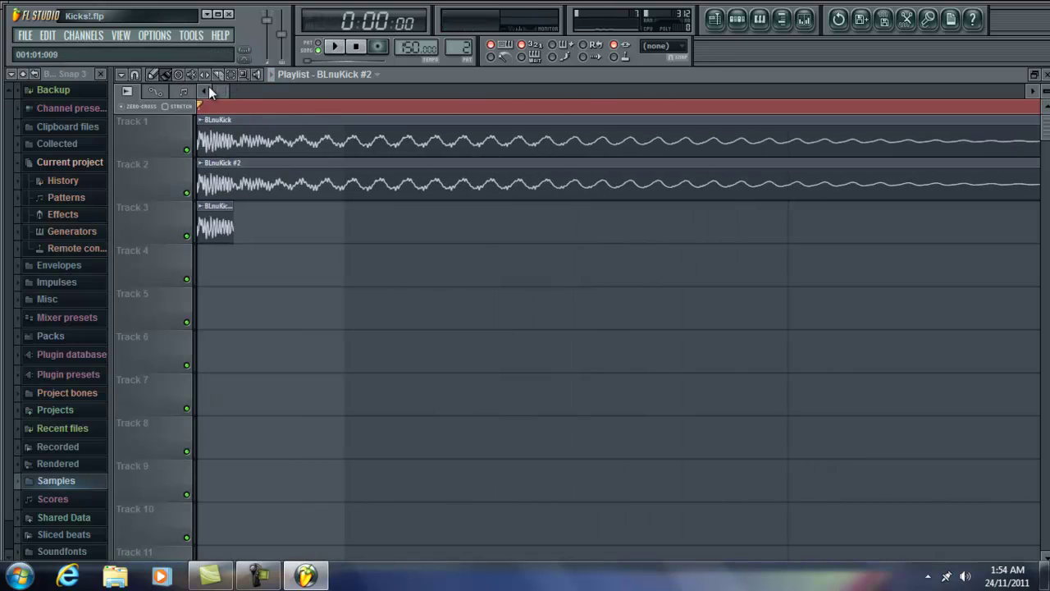
Step: Trim the start of the BLnuKick #2 clip to where the short Track 3 clip ends and play the layers with the mixer open
{"action": "scroll", "coordinate": [197, 161], "scroll_direction": "up", "scroll_amount": 2}
{"action": "left_click_drag", "start_coordinate": [206, 163], "coordinate": [233, 163]}
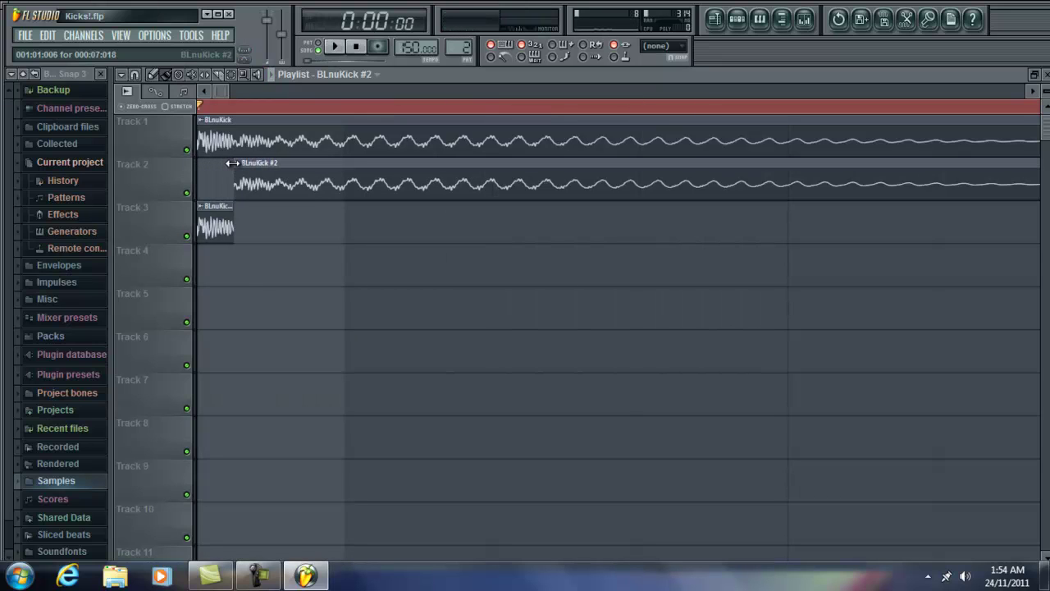
{"action": "left_click", "coordinate": [805, 18]}
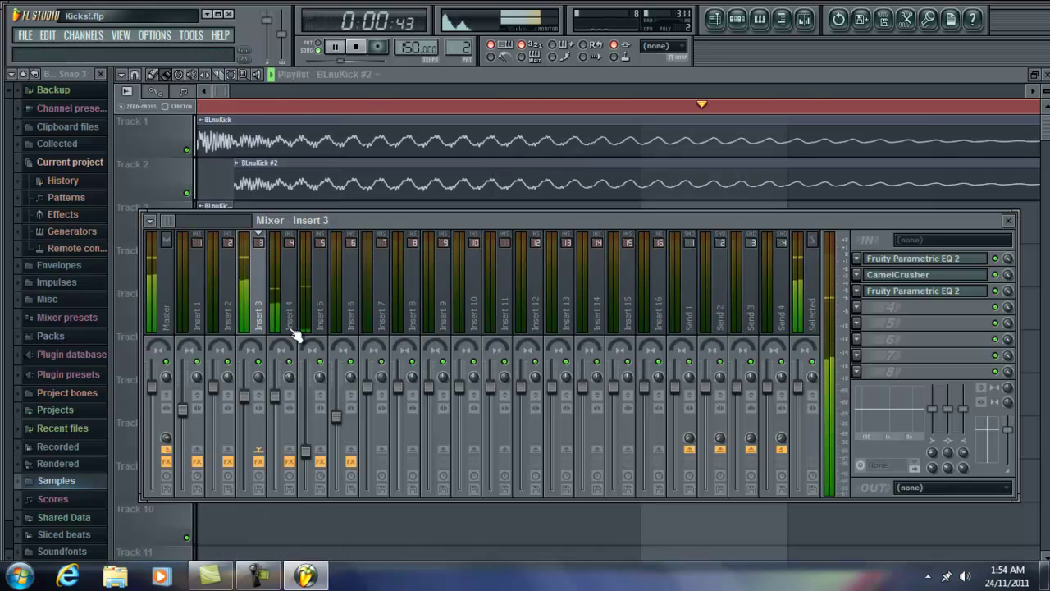
{"action": "left_click", "coordinate": [293, 284]}
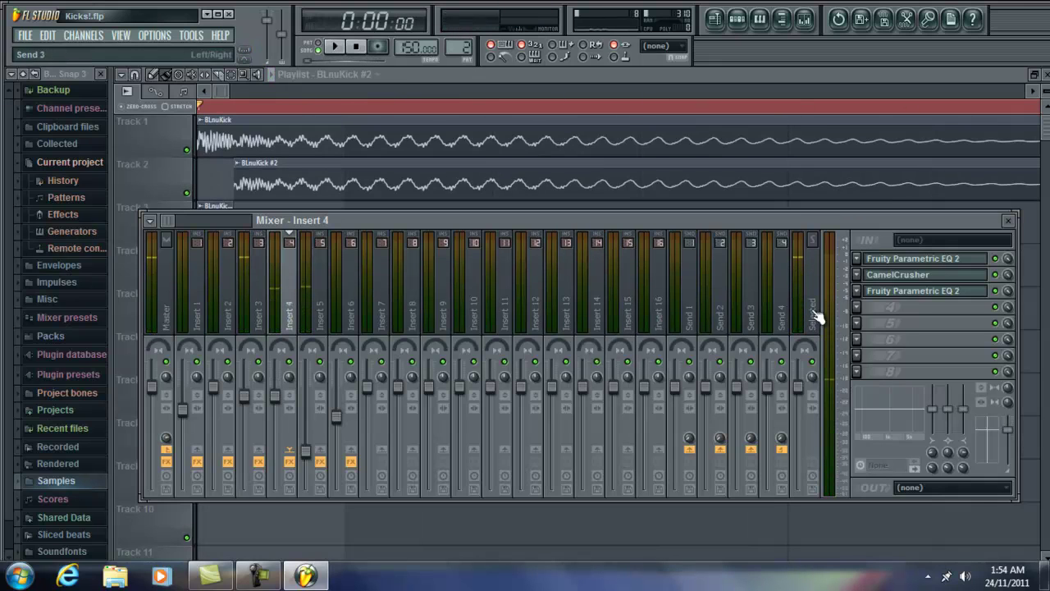
Step: Lower band 1 to the flat line in Insert 3's first Fruity Parametric EQ 2 at about 123 Hz while auditioning the kick
{"action": "left_click", "coordinate": [258, 273]}
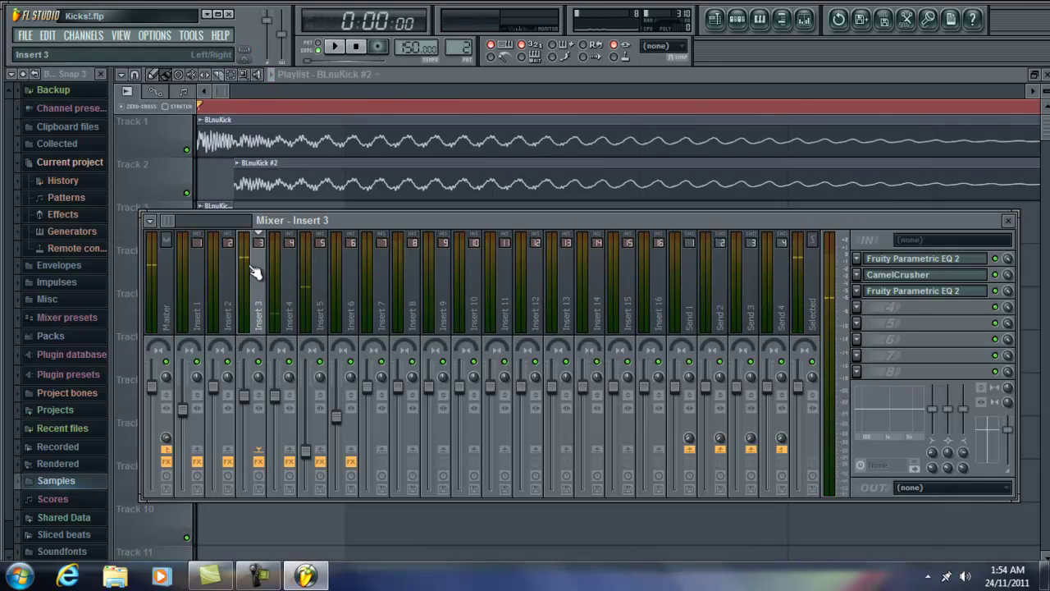
{"action": "left_click", "coordinate": [893, 266]}
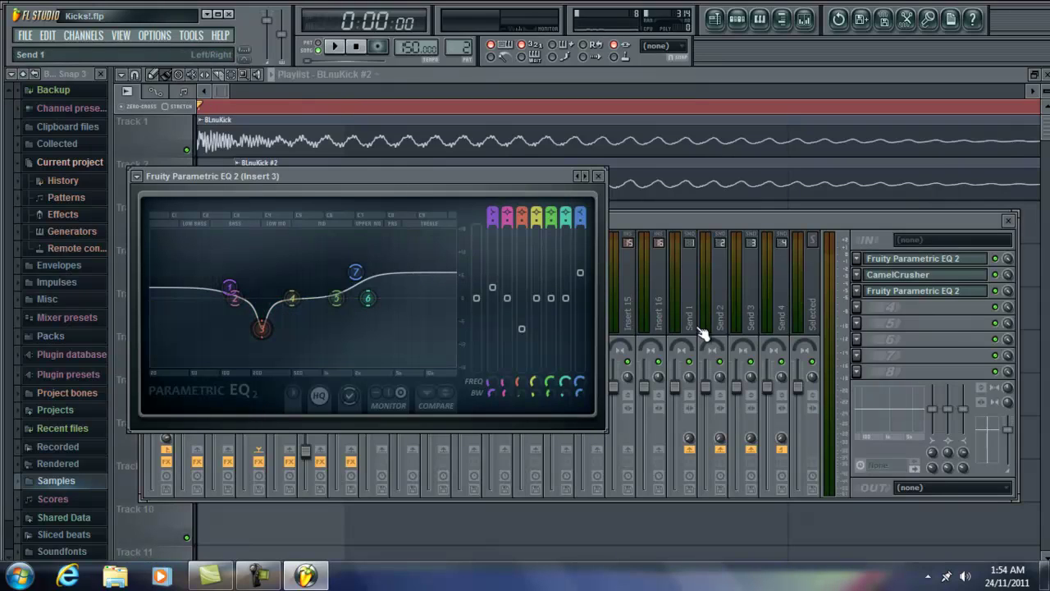
{"action": "left_click_drag", "start_coordinate": [494, 174], "coordinate": [475, 142]}
{"action": "key", "text": "space"}
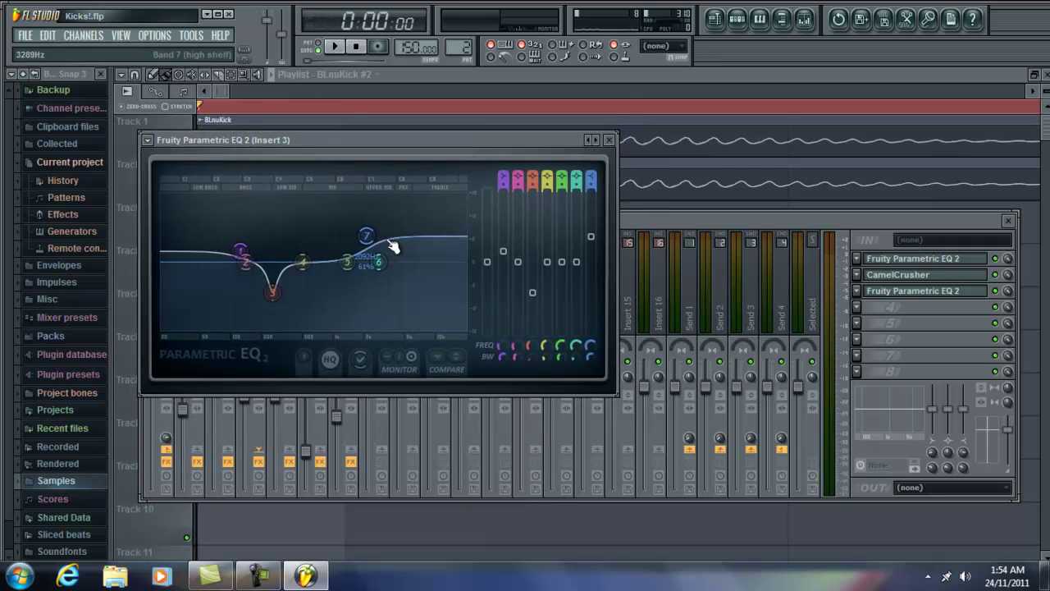
{"action": "left_click_drag", "start_coordinate": [252, 260], "coordinate": [244, 271]}
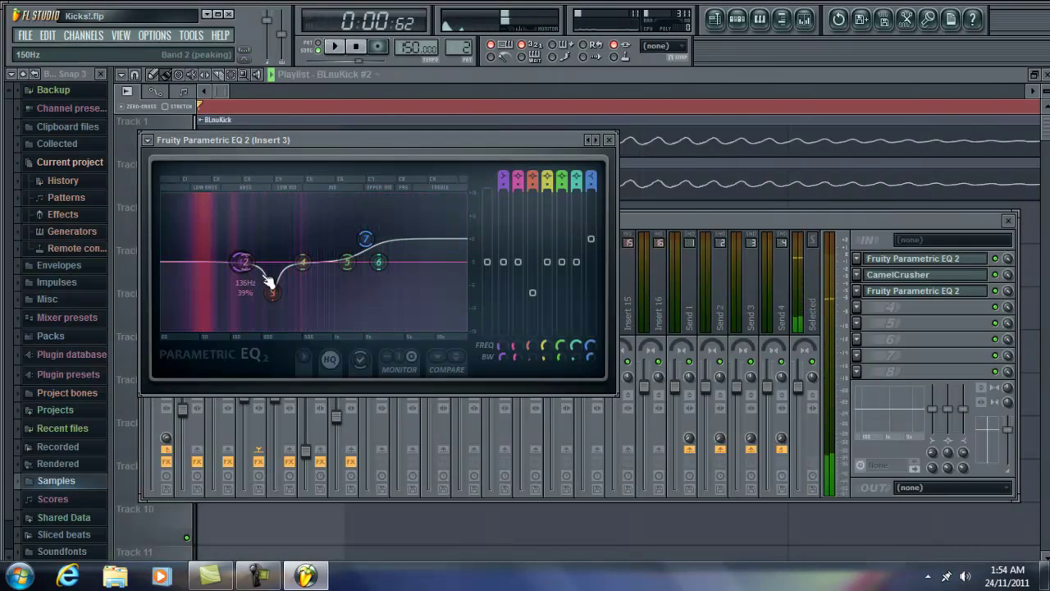
{"action": "key", "text": "space"}
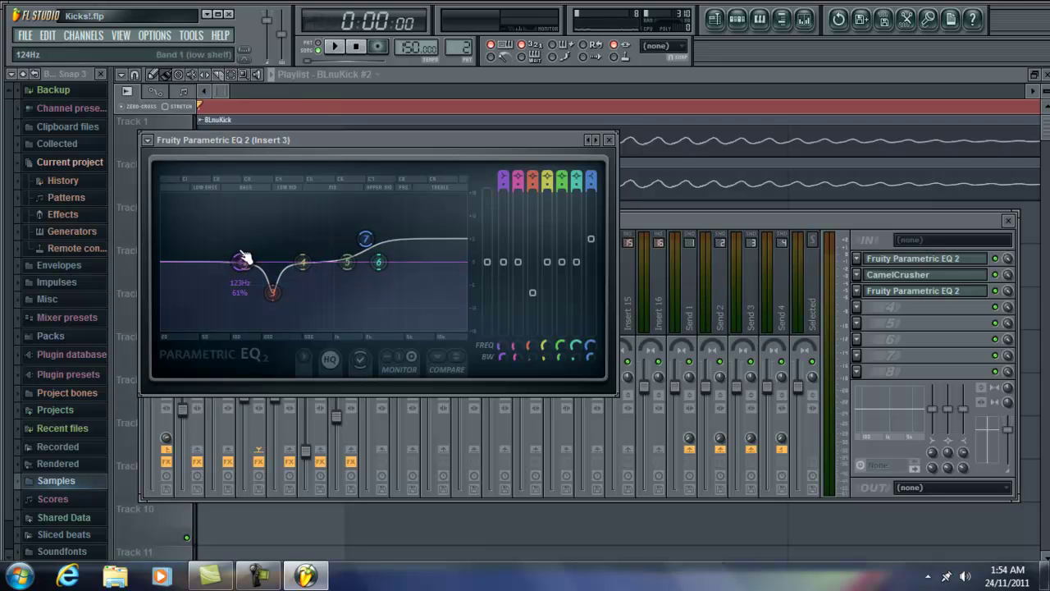
Step: Examine the CamelCrusher settings and the second Fruity Parametric EQ 2 curve on Insert 3
{"action": "left_click", "coordinate": [899, 274]}
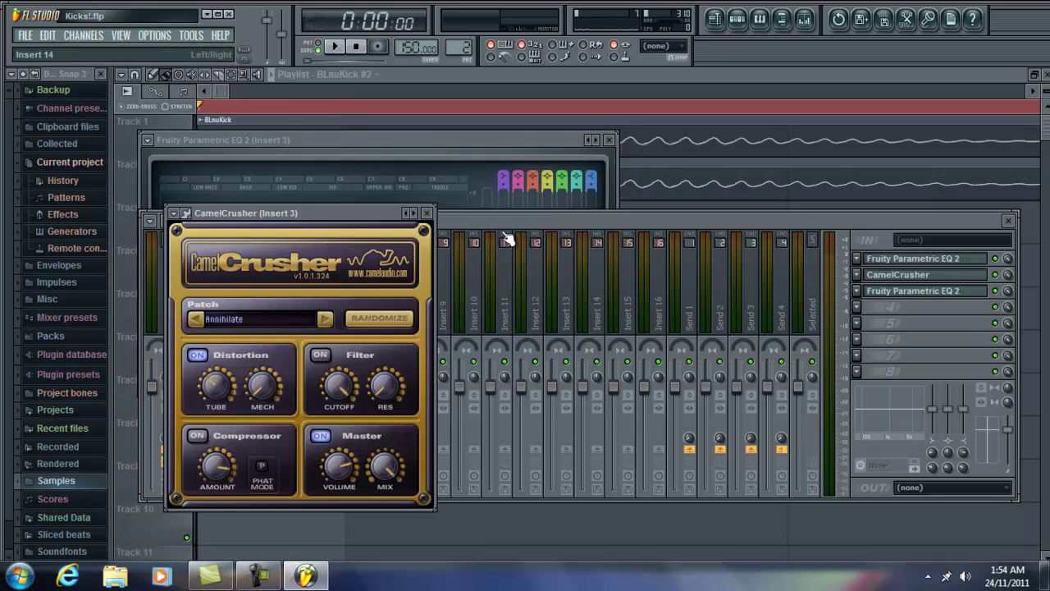
{"action": "left_click_drag", "start_coordinate": [341, 211], "coordinate": [354, 150]}
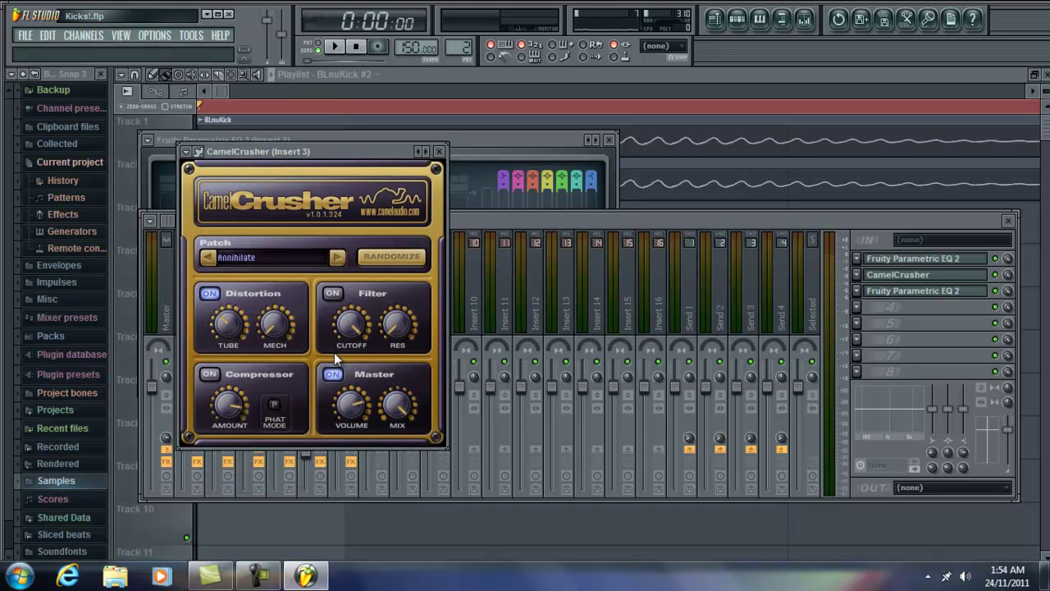
{"action": "left_click", "coordinate": [213, 375]}
{"action": "left_click", "coordinate": [929, 291]}
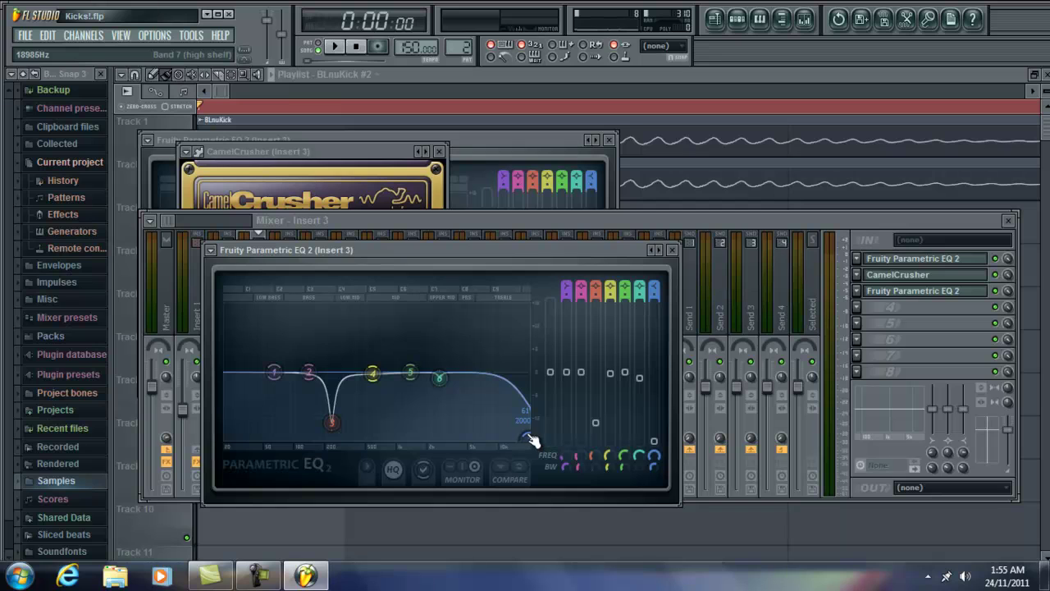
Step: Restore the playlist to its smaller window and show BLnuKick #2's channel settings and its mixer track, Insert 4
{"action": "left_click", "coordinate": [521, 76]}
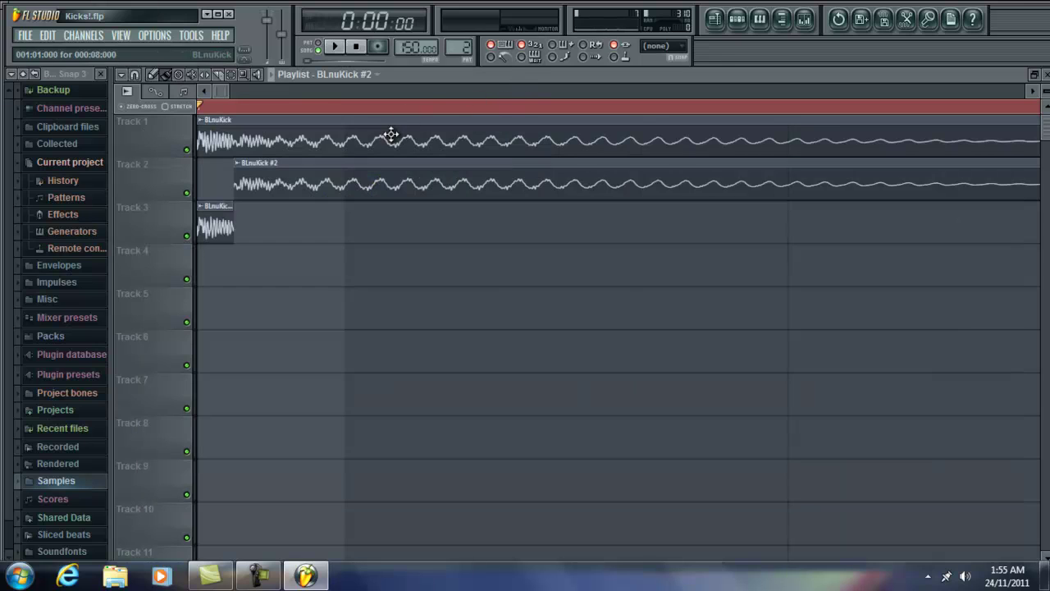
{"action": "double_click", "coordinate": [438, 77]}
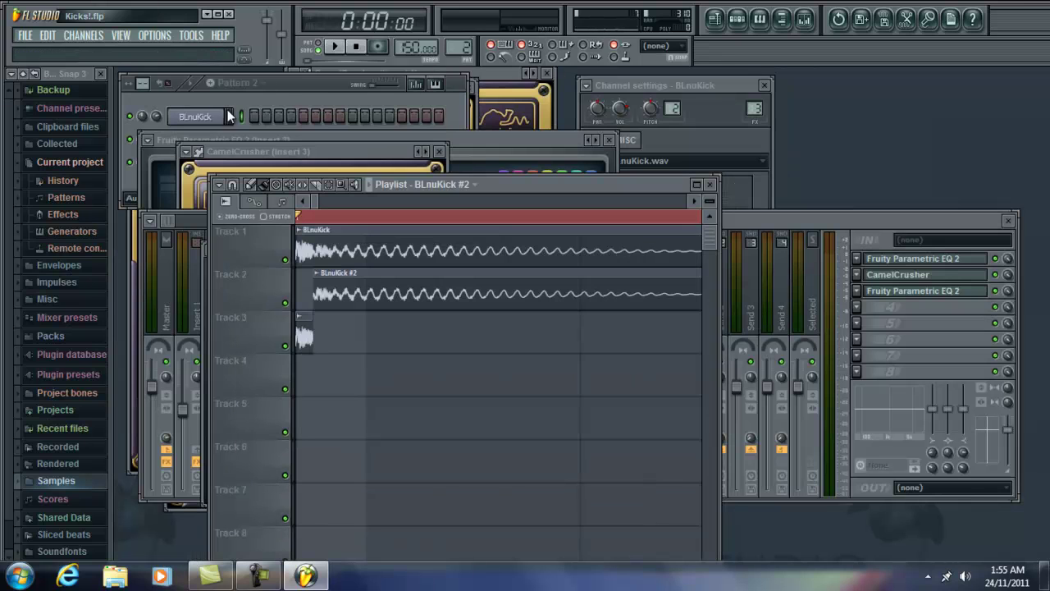
{"action": "left_click", "coordinate": [278, 93]}
{"action": "left_click", "coordinate": [195, 139]}
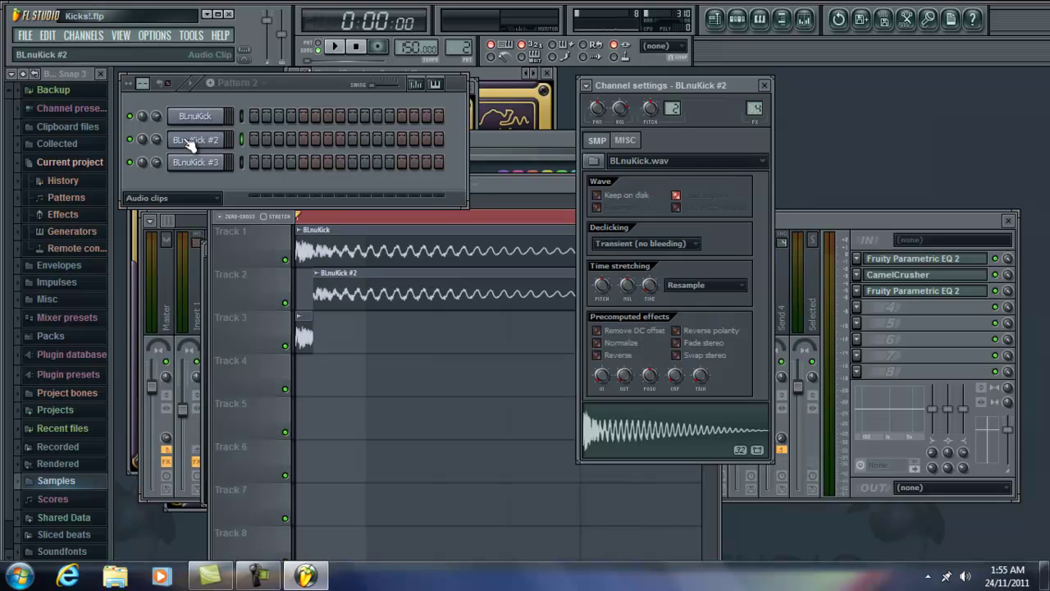
{"action": "left_click", "coordinate": [827, 220]}
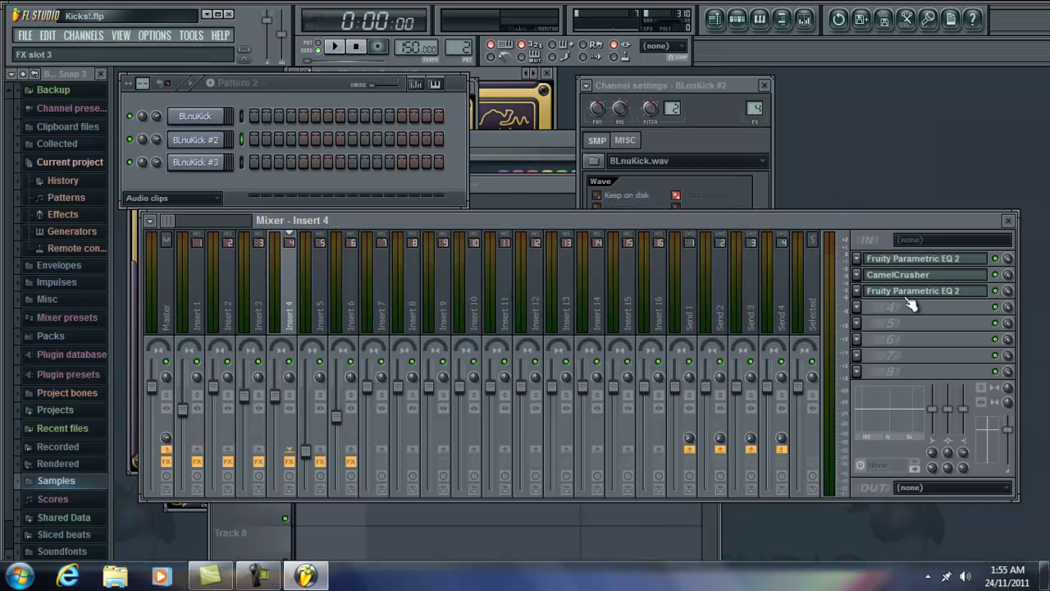
Step: Lower low-shelf band 1 to just above the flat line in Insert 4's first Fruity Parametric EQ 2 during playback
{"action": "left_click", "coordinate": [912, 261]}
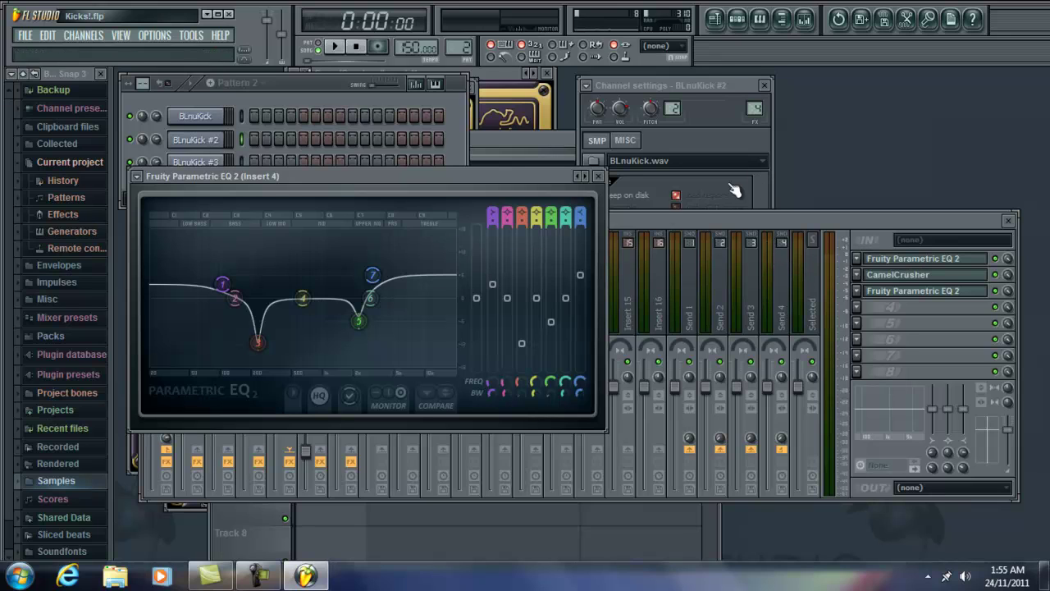
{"action": "left_click_drag", "start_coordinate": [465, 189], "coordinate": [486, 160]}
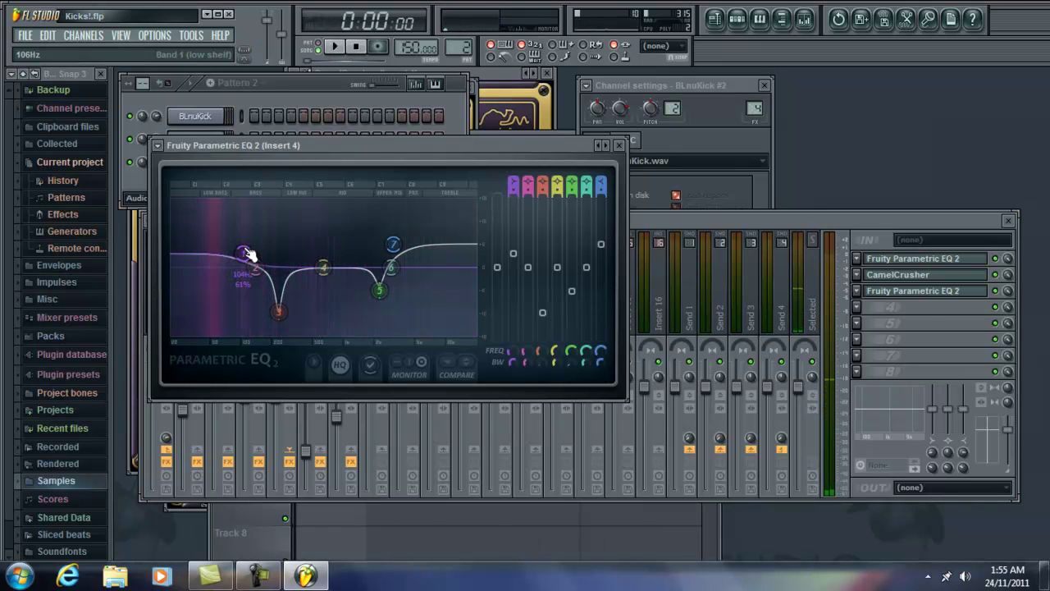
{"action": "left_click_drag", "start_coordinate": [247, 254], "coordinate": [245, 264]}
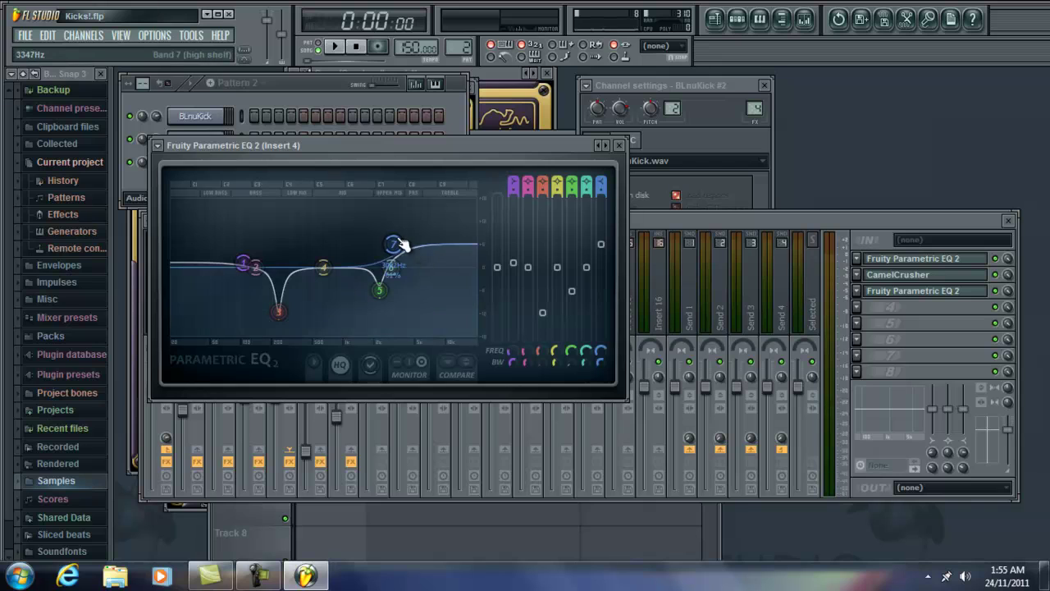
Step: Show the CamelCrusher settings on Insert 4 and play the kick to hear its distortion
{"action": "left_click", "coordinate": [918, 277]}
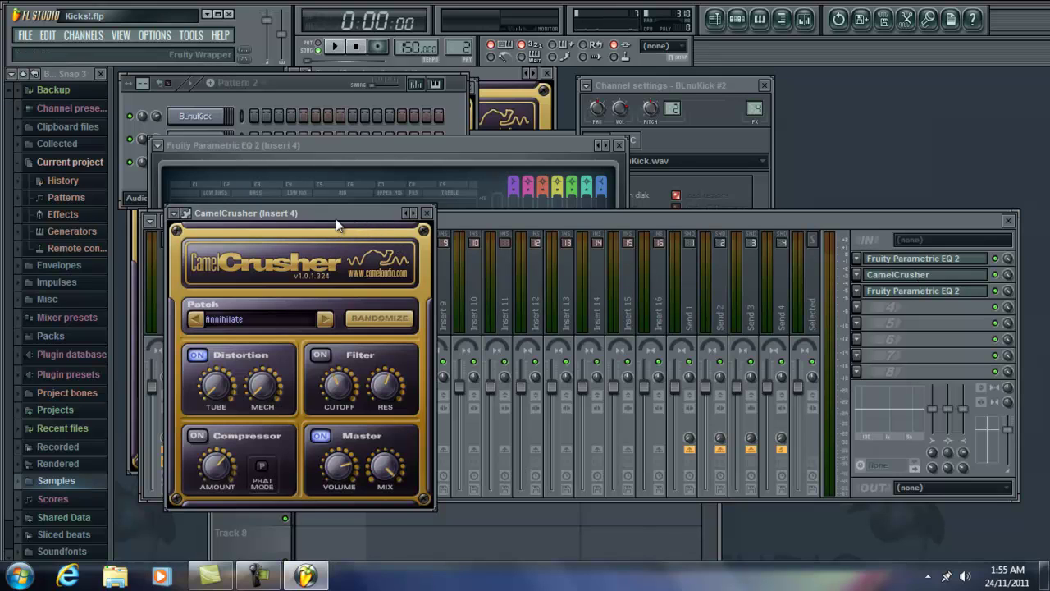
{"action": "left_click_drag", "start_coordinate": [336, 219], "coordinate": [337, 162]}
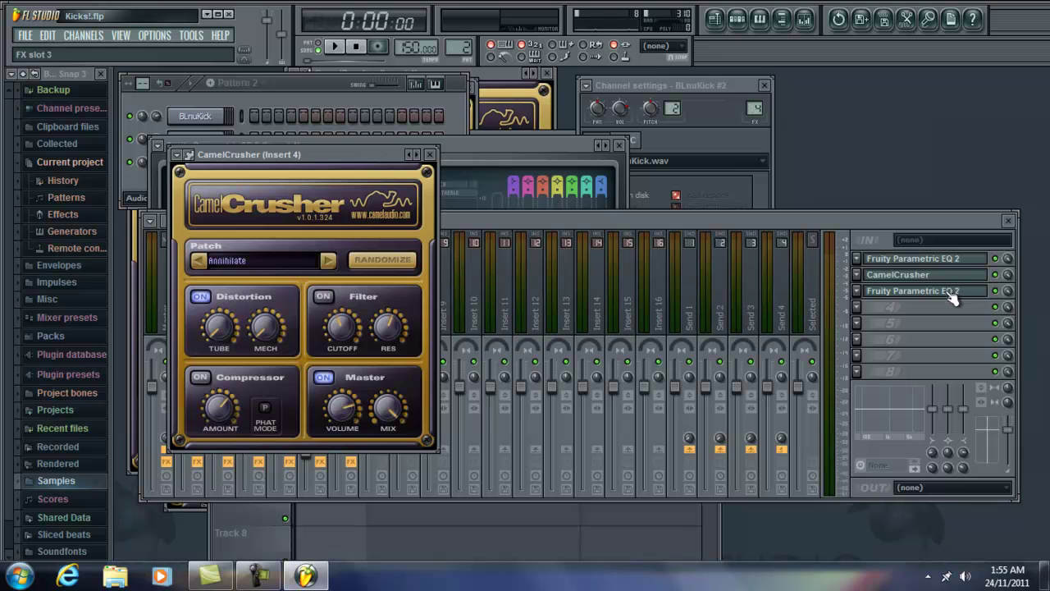
{"action": "key", "text": "space"}
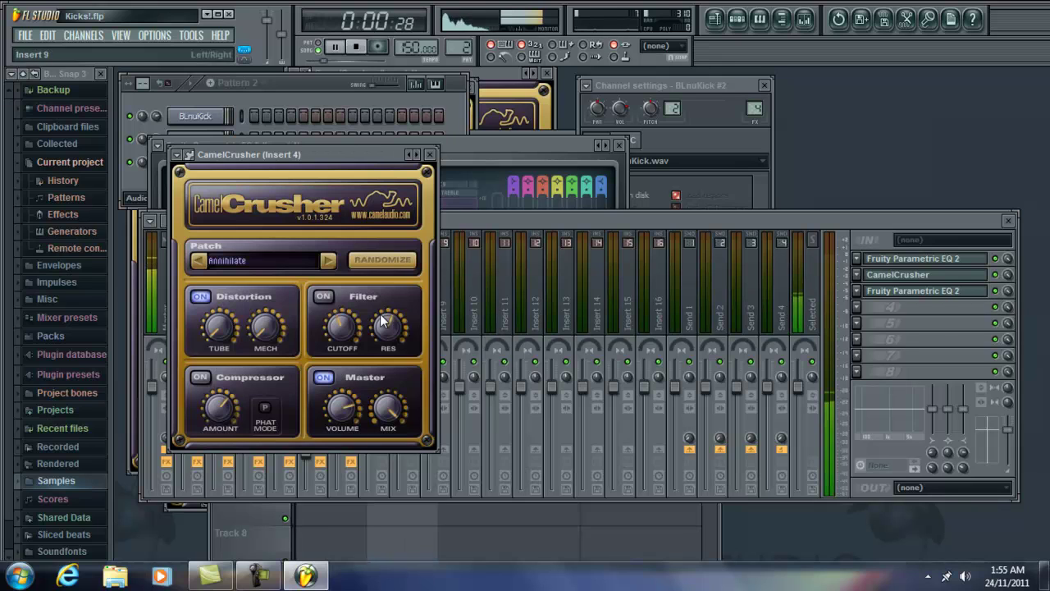
{"action": "key", "text": "space"}
Step: Raise the low-pass cutoff slightly in Insert 4's second Fruity Parametric EQ 2 while playing the kick
{"action": "left_click", "coordinate": [948, 294]}
{"action": "left_click", "coordinate": [951, 296]}
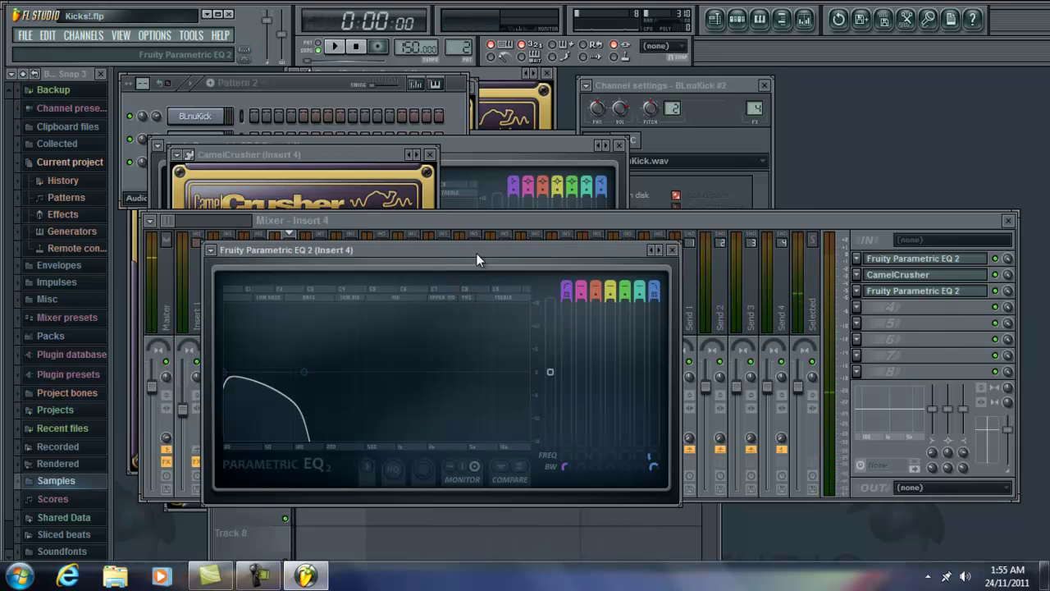
{"action": "left_click_drag", "start_coordinate": [477, 254], "coordinate": [455, 138]}
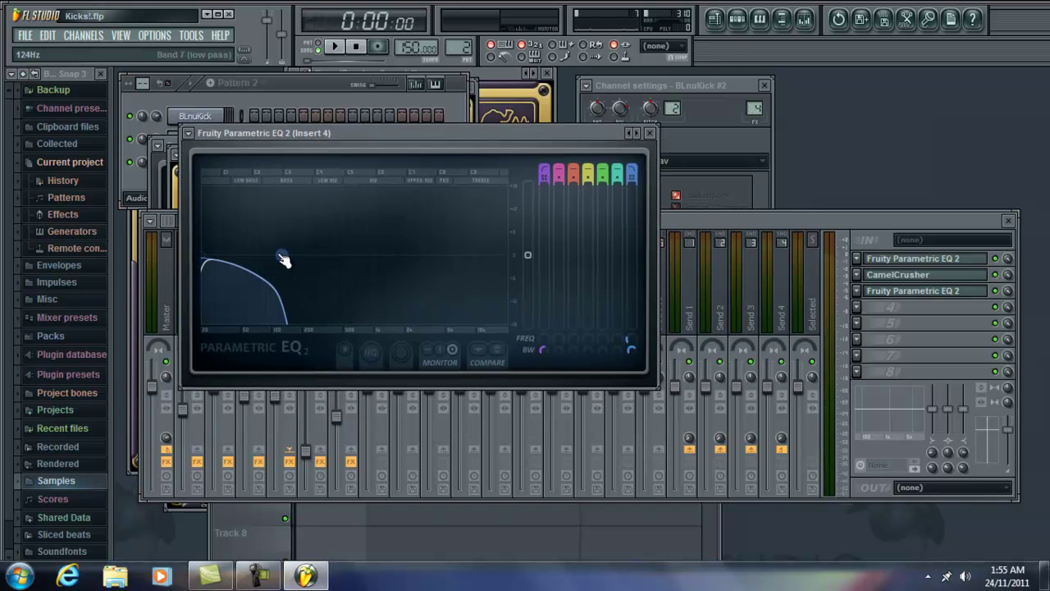
{"action": "key", "text": "space"}
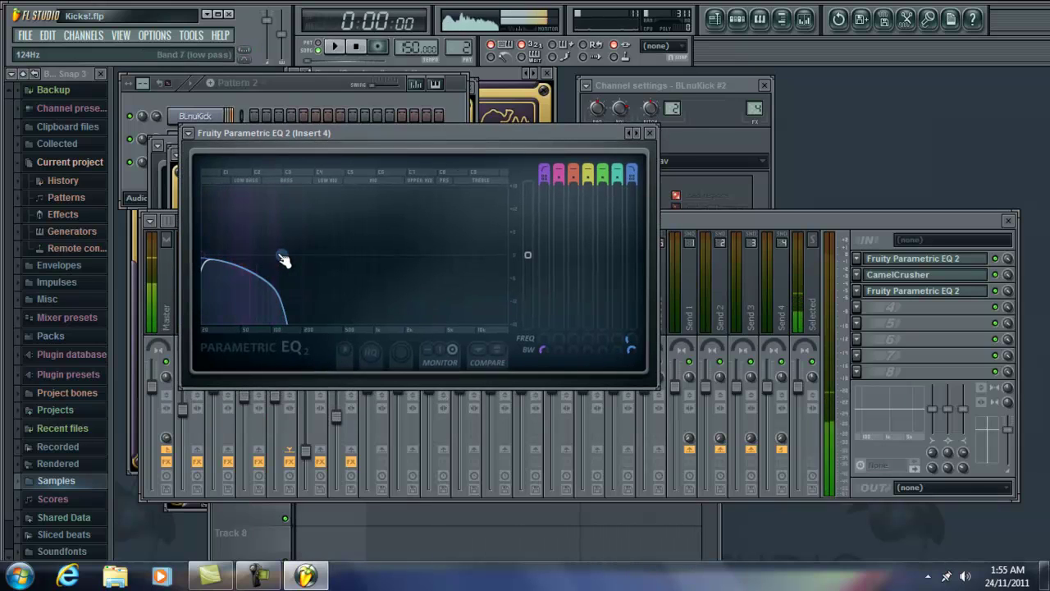
{"action": "left_click_drag", "start_coordinate": [283, 260], "coordinate": [301, 274]}
{"action": "key", "text": "space"}
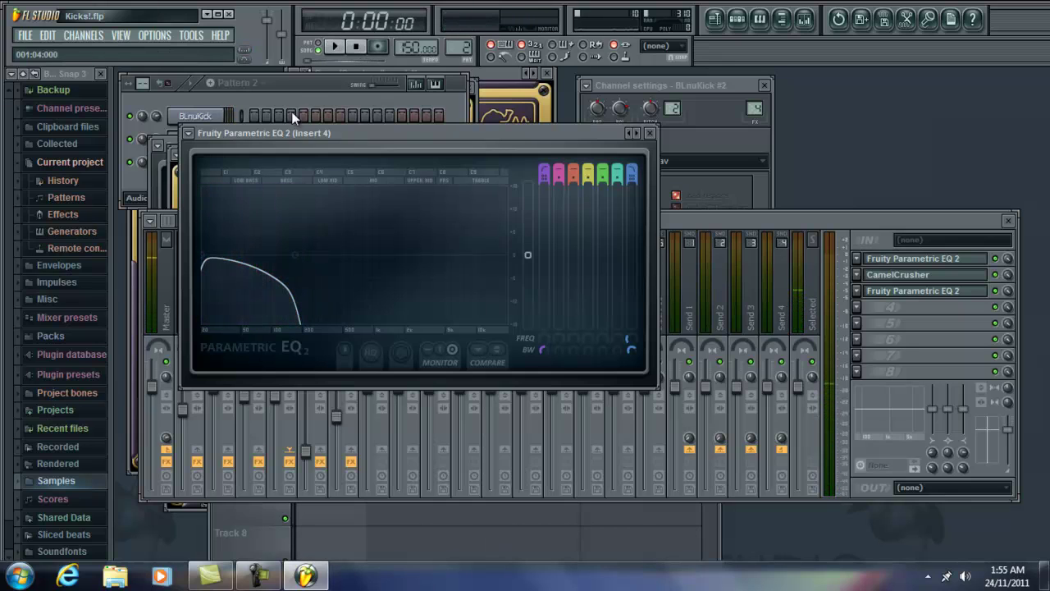
Step: Select the BLnuKick #3 channel, solo its mixer track Insert 5 and play that layer alone
{"action": "left_click", "coordinate": [291, 112]}
{"action": "left_click", "coordinate": [220, 163]}
{"action": "left_click", "coordinate": [930, 222]}
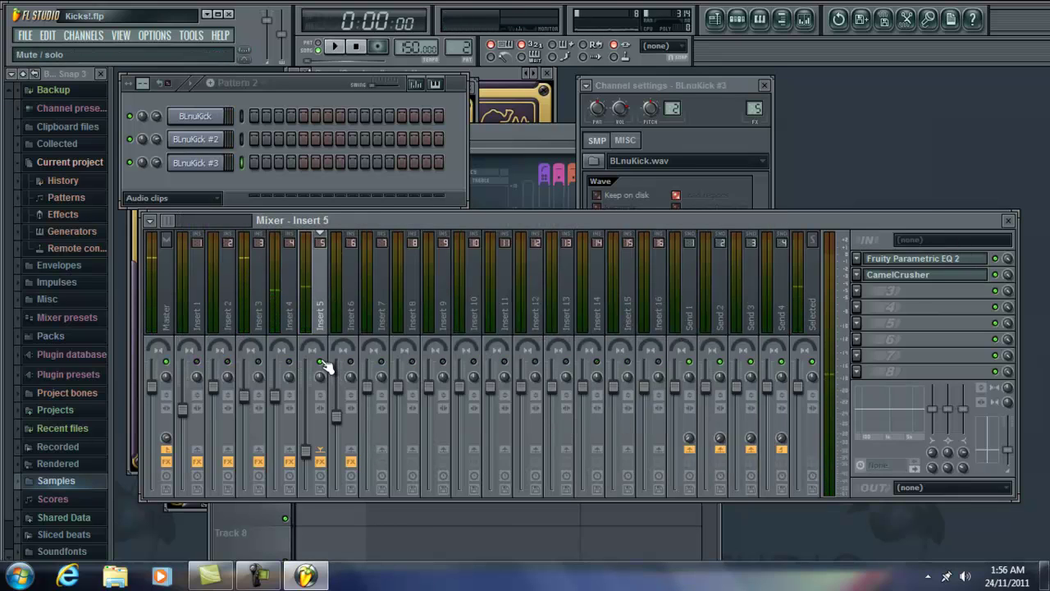
{"action": "key", "text": "space"}
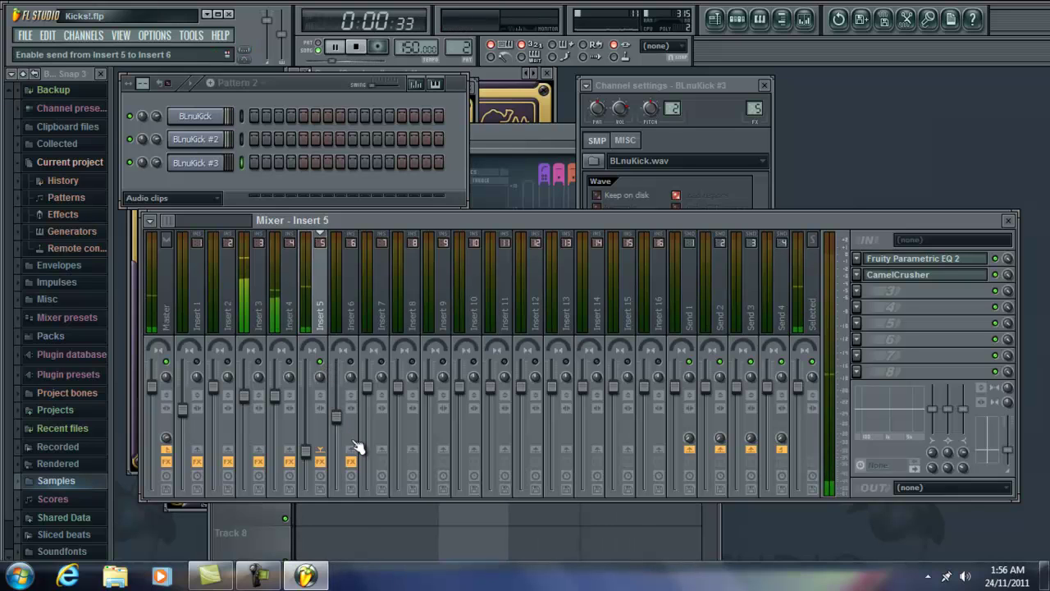
Step: Set the filter cutoff of Insert 5's CamelCrusher to 824 Hz and move the plugin window clear of the mixer tracks
{"action": "left_click", "coordinate": [879, 274]}
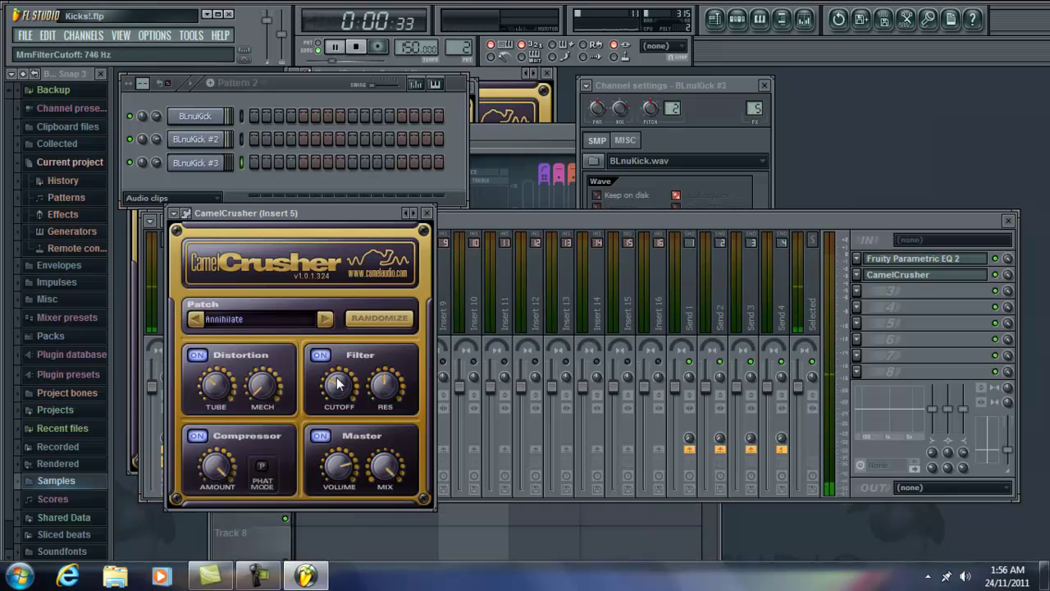
{"action": "scroll", "coordinate": [337, 383], "scroll_direction": "up", "scroll_amount": 1}
{"action": "key", "text": "space"}
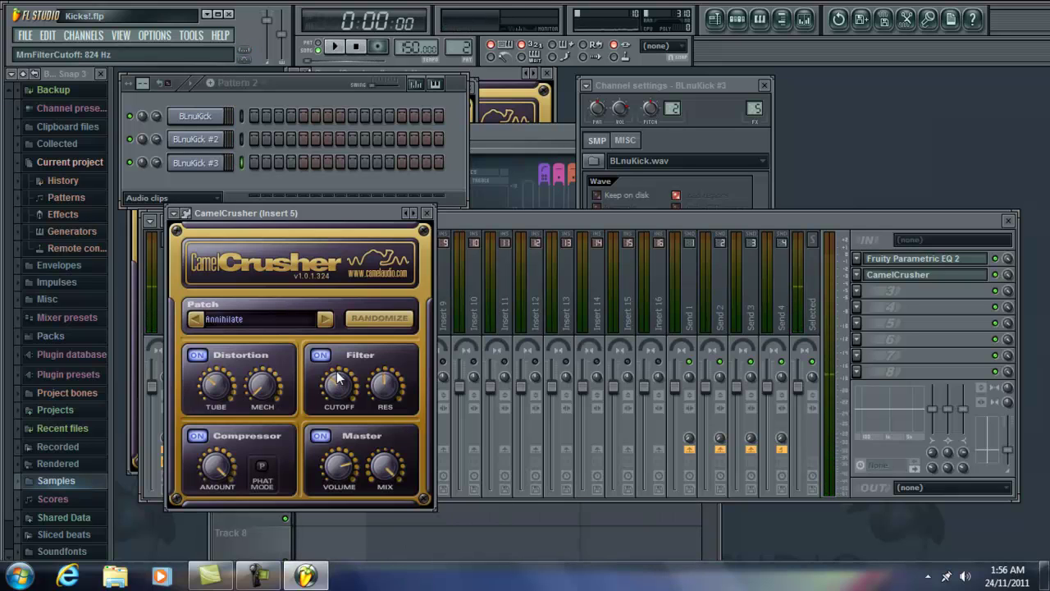
{"action": "left_click_drag", "start_coordinate": [391, 217], "coordinate": [387, 412]}
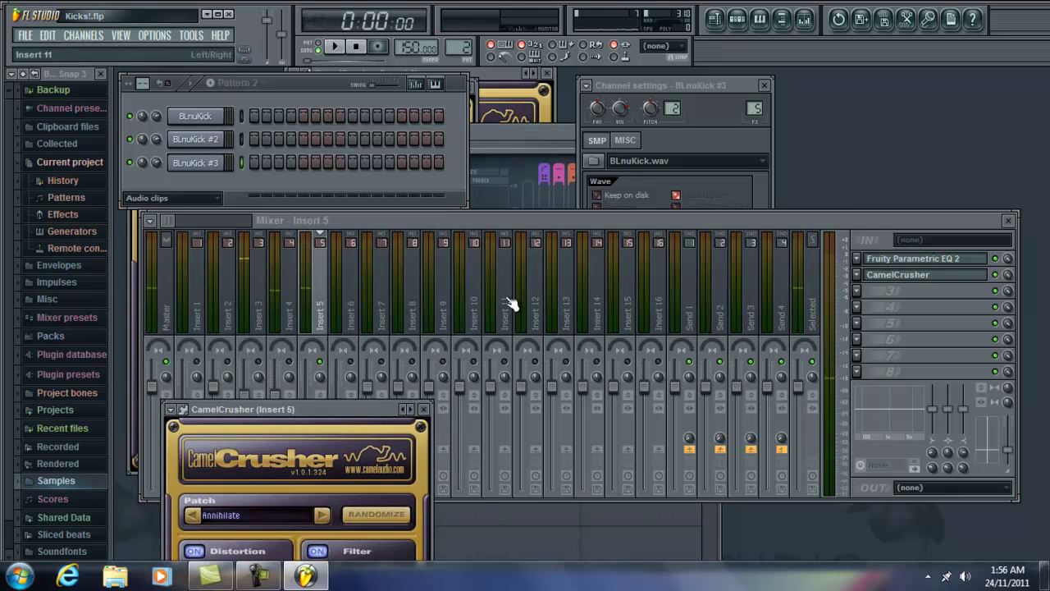
Step: Unmute Inserts 3 and 4 in the mixer and play all three kick layers together
{"action": "left_click", "coordinate": [251, 374]}
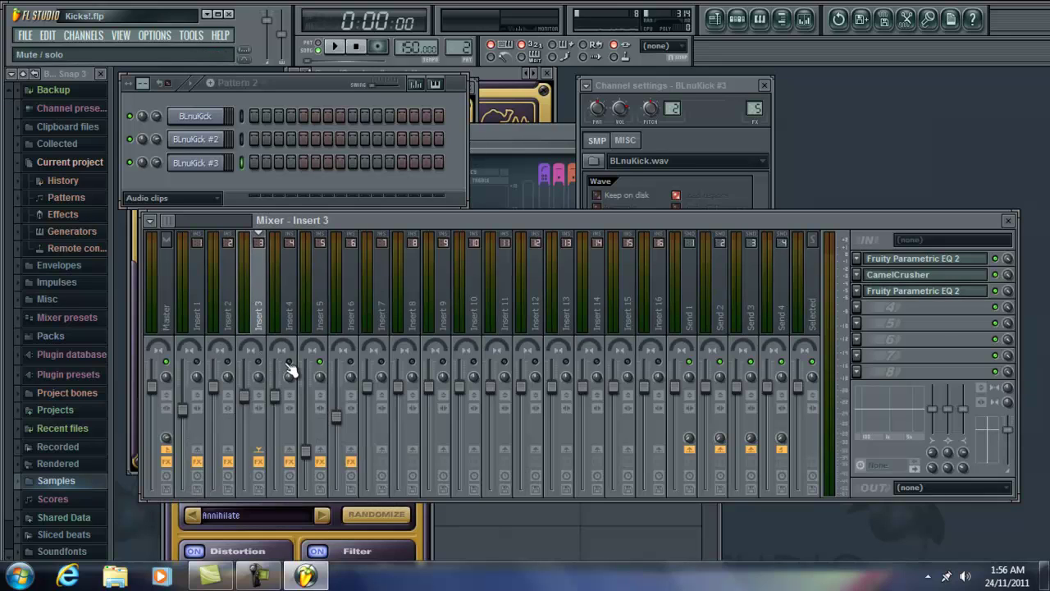
{"action": "left_click", "coordinate": [289, 363]}
{"action": "left_click", "coordinate": [258, 363]}
{"action": "key", "text": "space"}
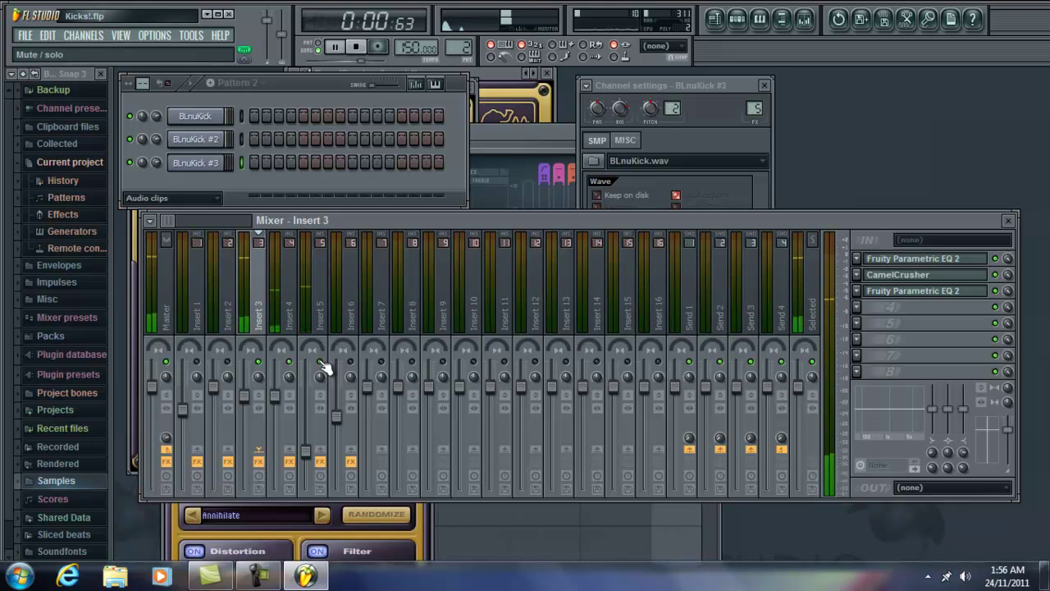
{"action": "key", "text": "space"}
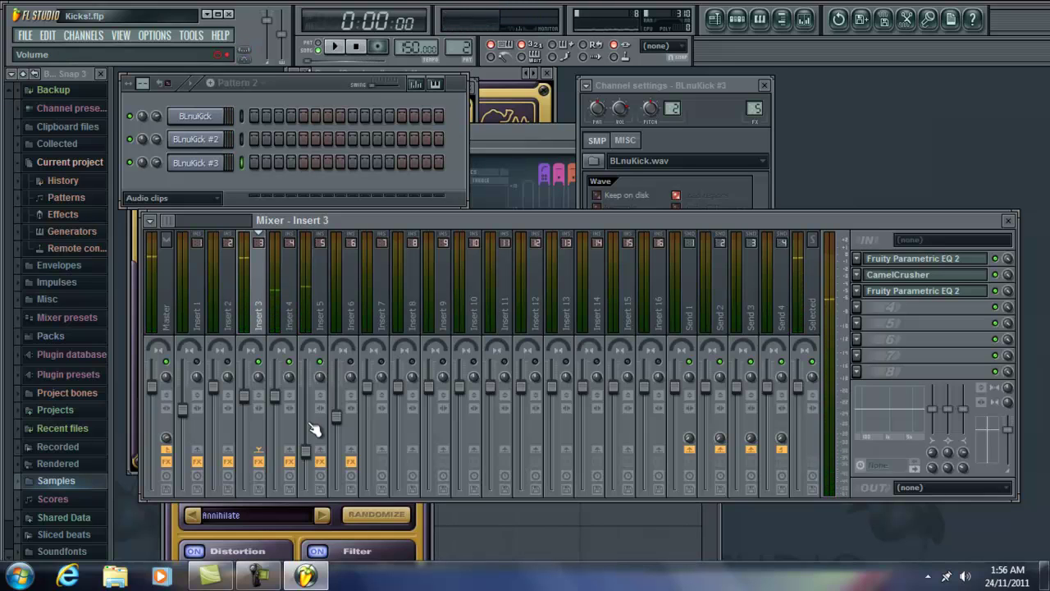
Step: Raise the volume of Insert 5 slightly and play the layered kick again
{"action": "left_click", "coordinate": [310, 456]}
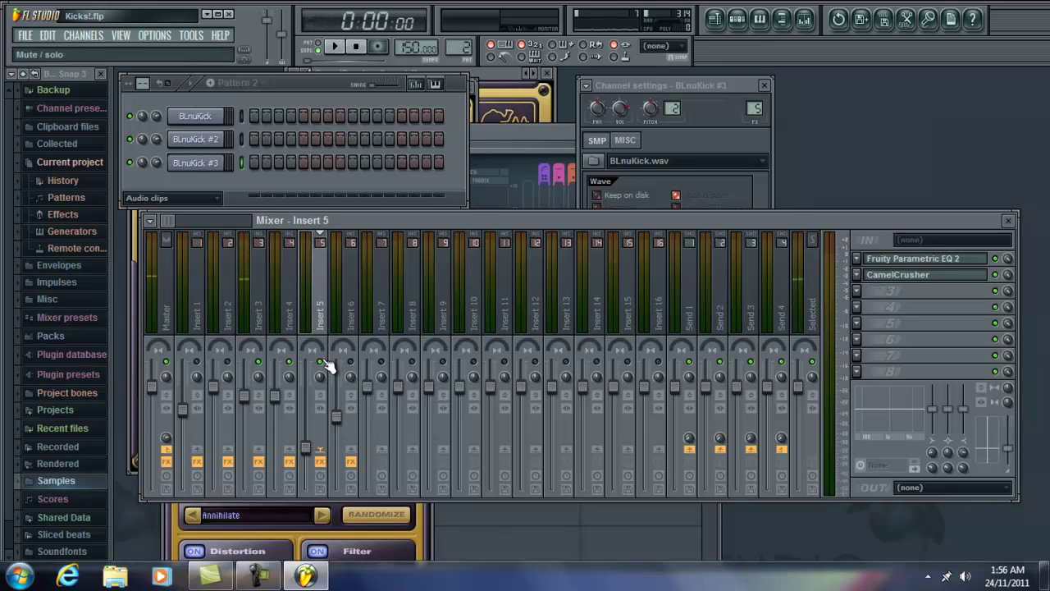
{"action": "key", "text": "space"}
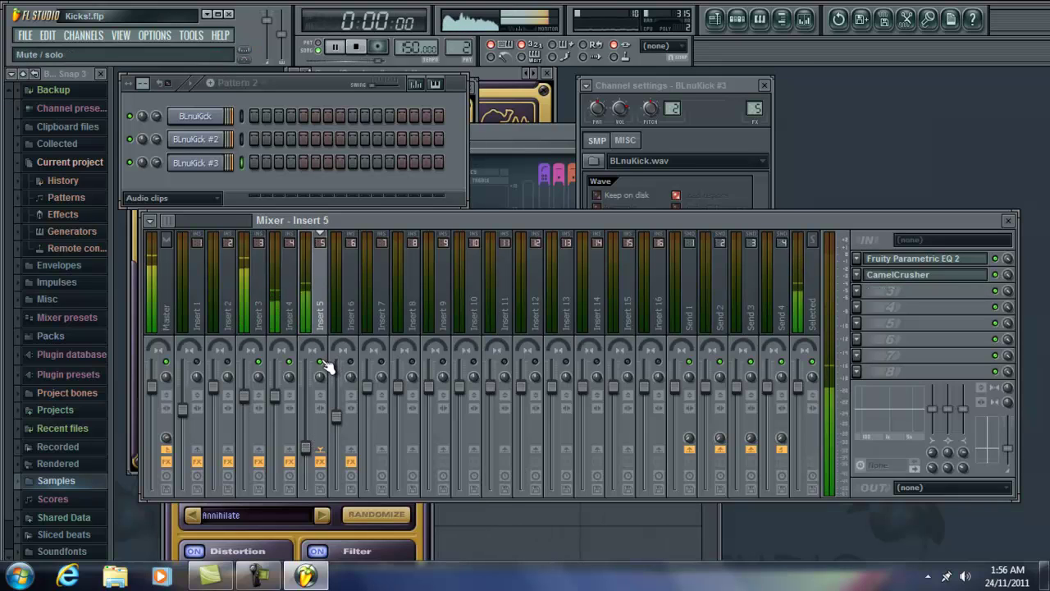
Step: Stop the layered kick, play it again and close the reference manual window
{"action": "key", "text": "space"}
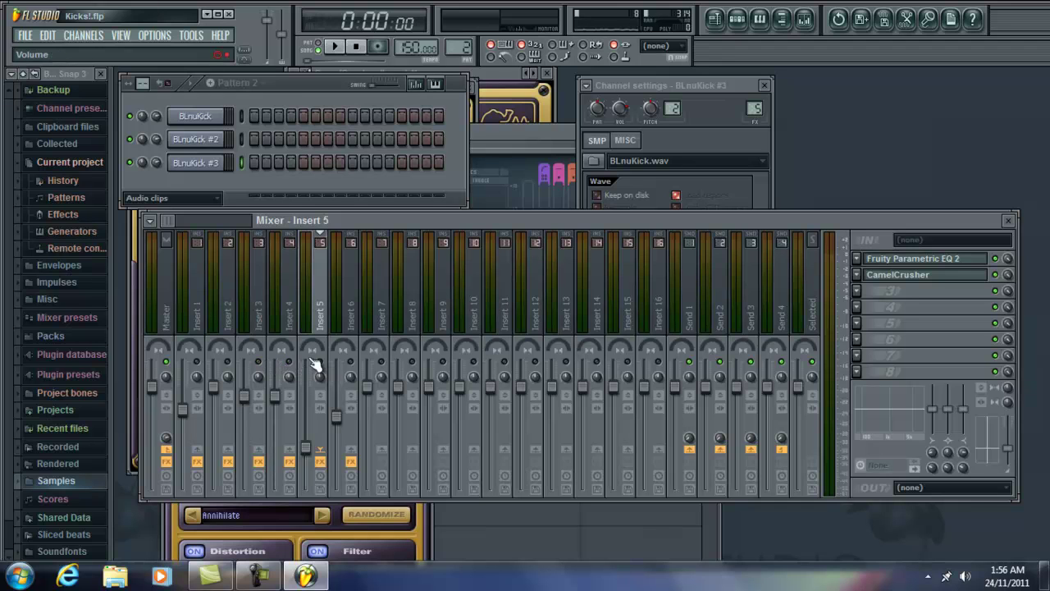
{"action": "key", "text": "space"}
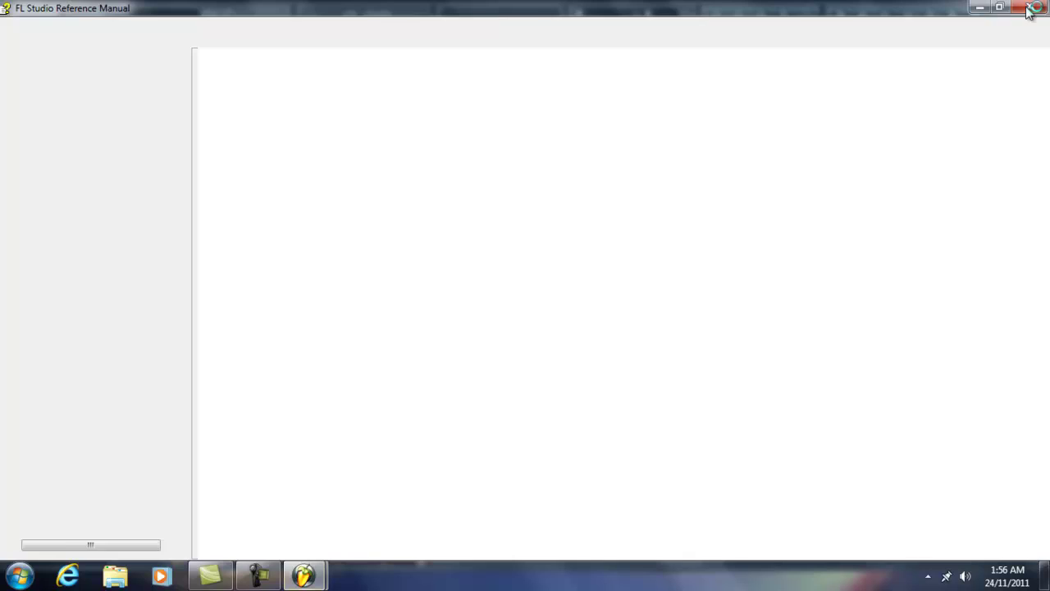
{"action": "left_click", "coordinate": [1028, 13]}
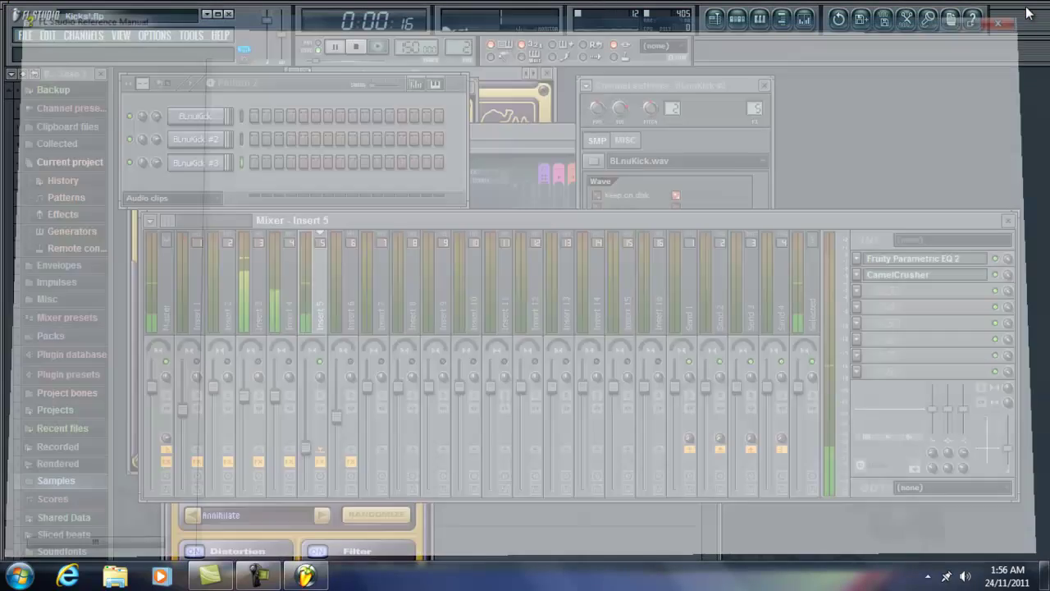
Step: Review the Fruity Parametric EQ 2 and CamelCrusher settings on Insert 5 while the kick plays, and stop playback
{"action": "left_click", "coordinate": [932, 260]}
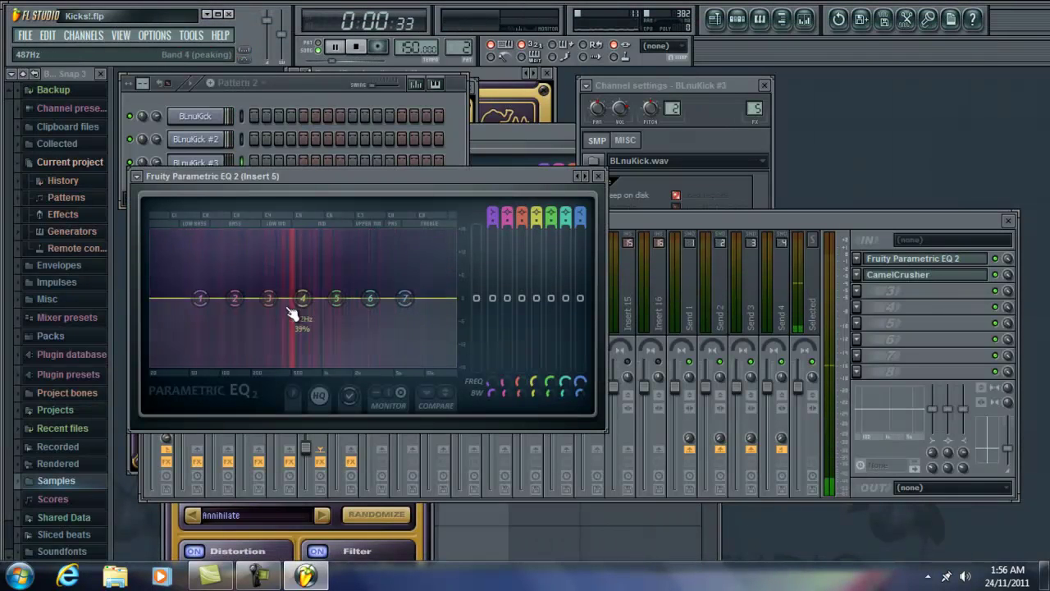
{"action": "left_click", "coordinate": [909, 276]}
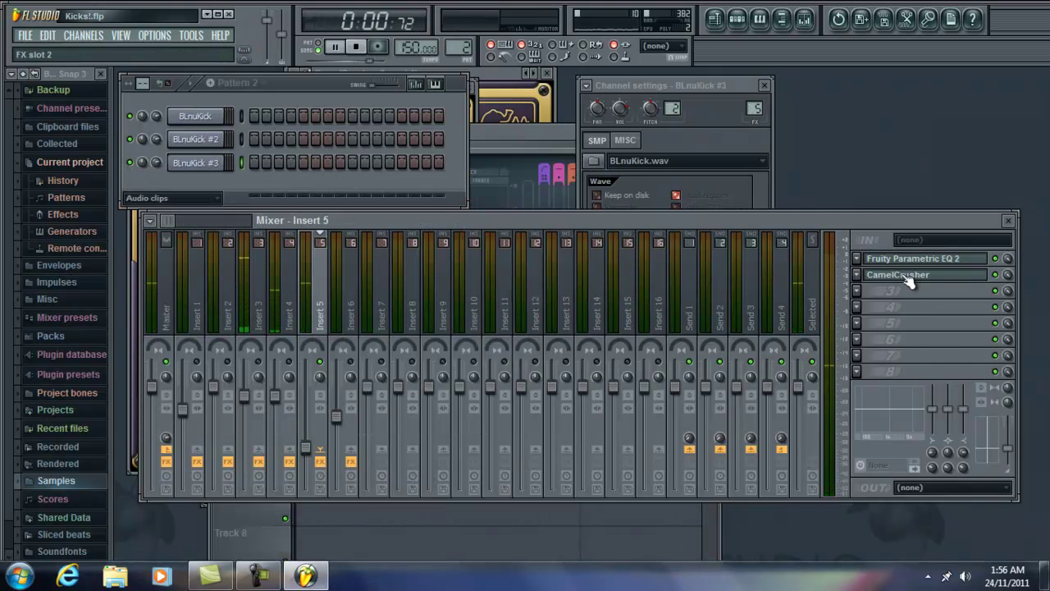
{"action": "left_click", "coordinate": [909, 278]}
{"action": "left_click_drag", "start_coordinate": [356, 418], "coordinate": [395, 158]}
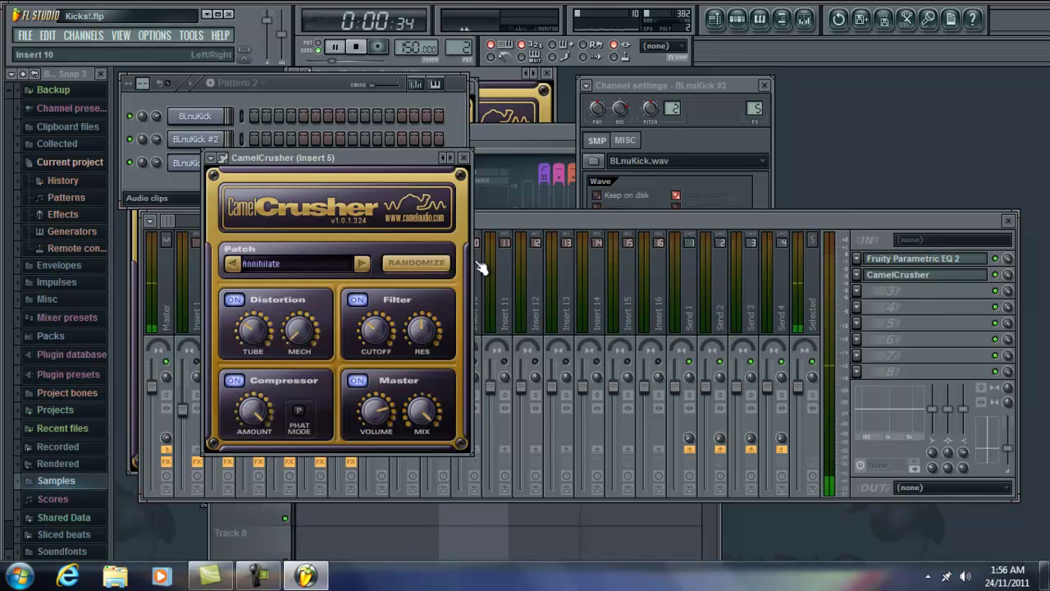
{"action": "key", "text": "space"}
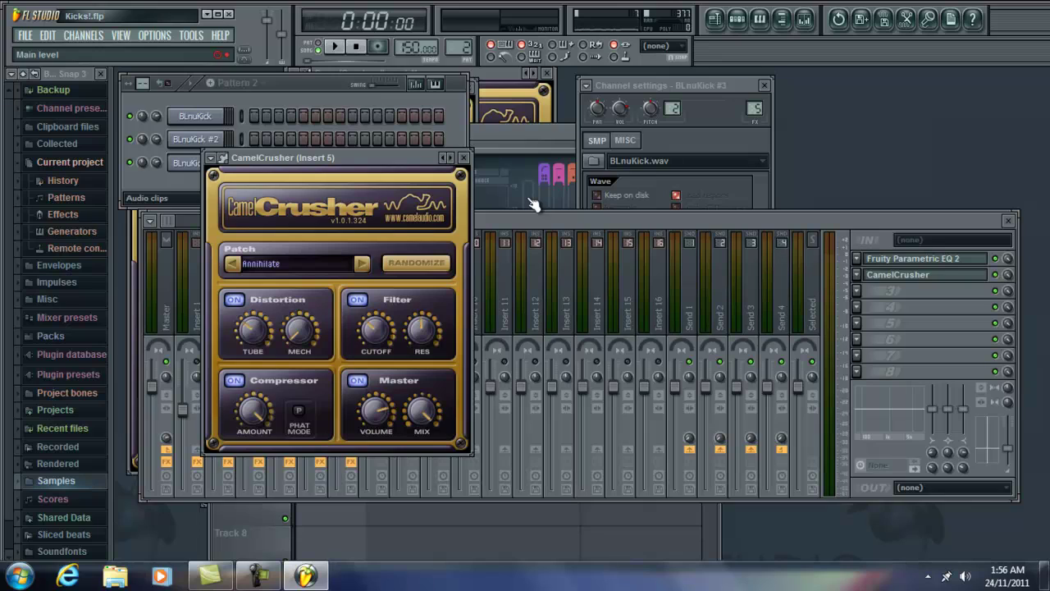
Step: Move Insert 5's CamelCrusher window clear of the channel list and the first mixer tracks
{"action": "left_click", "coordinate": [330, 82]}
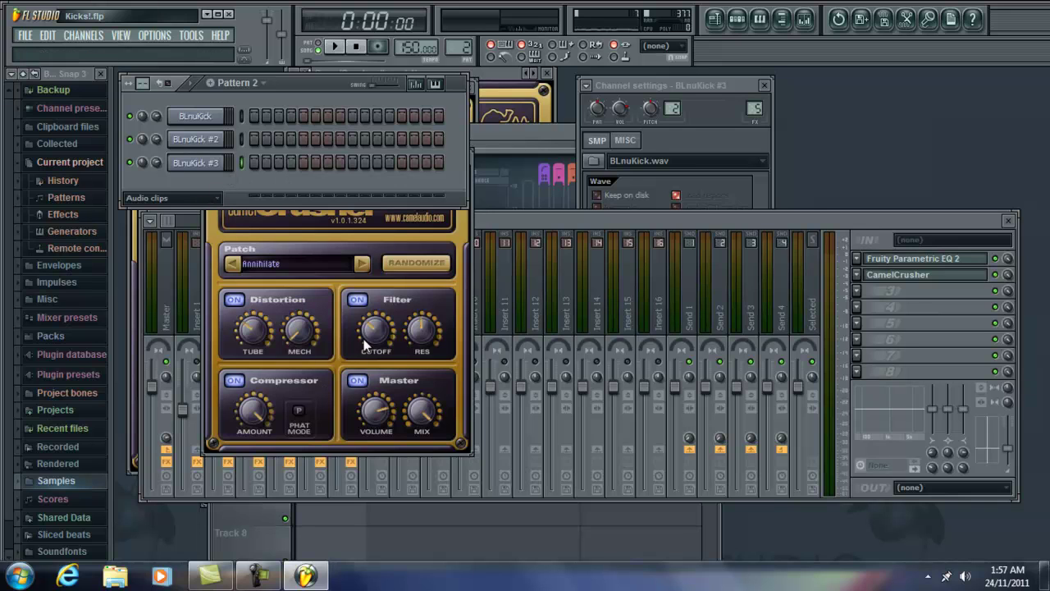
{"action": "left_click", "coordinate": [449, 237]}
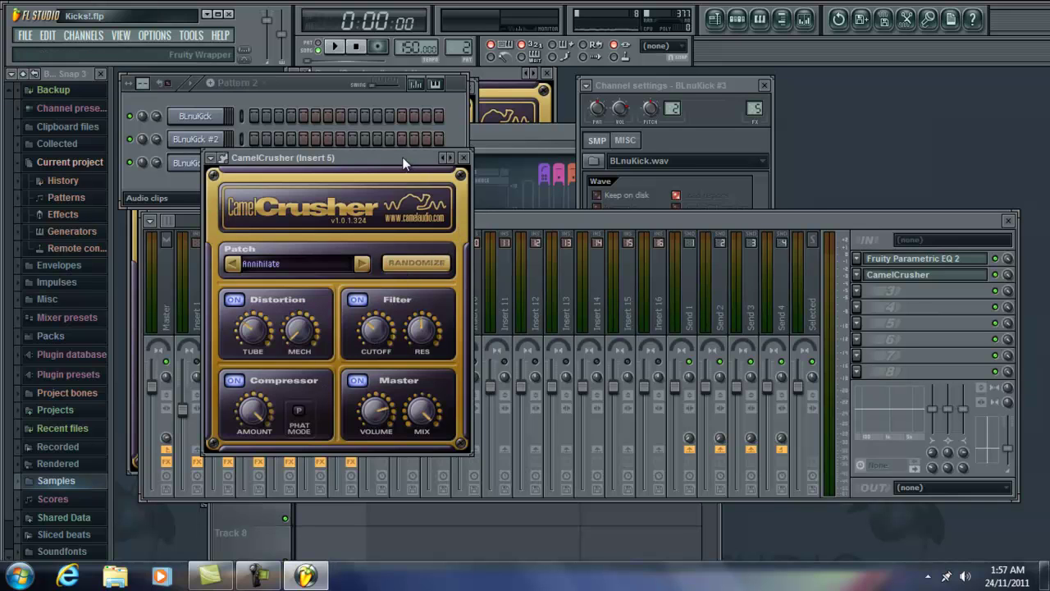
{"action": "left_click_drag", "start_coordinate": [402, 157], "coordinate": [783, 64]}
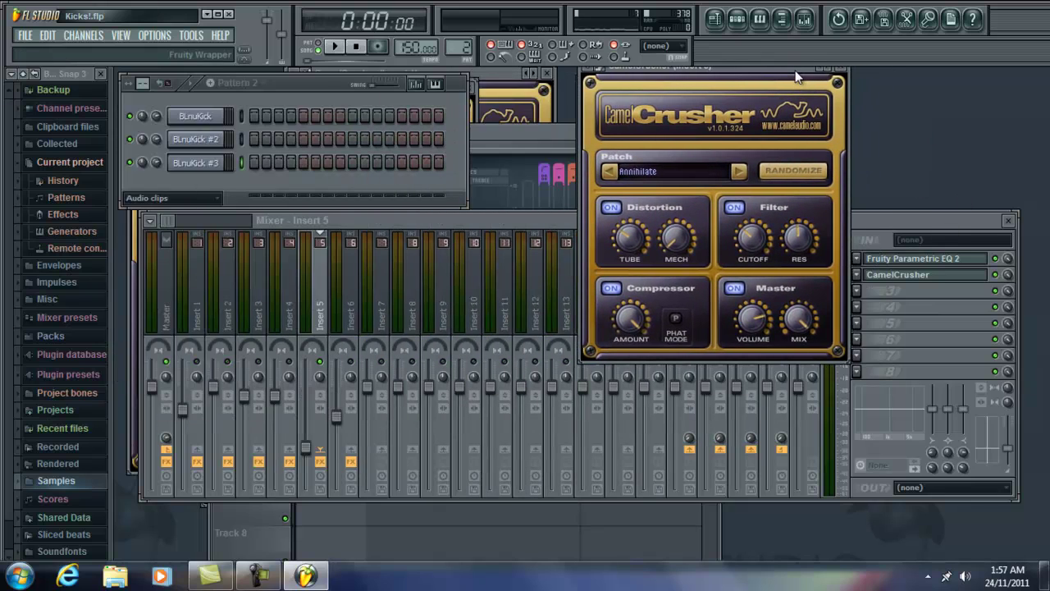
{"action": "left_click_drag", "start_coordinate": [801, 83], "coordinate": [739, 102]}
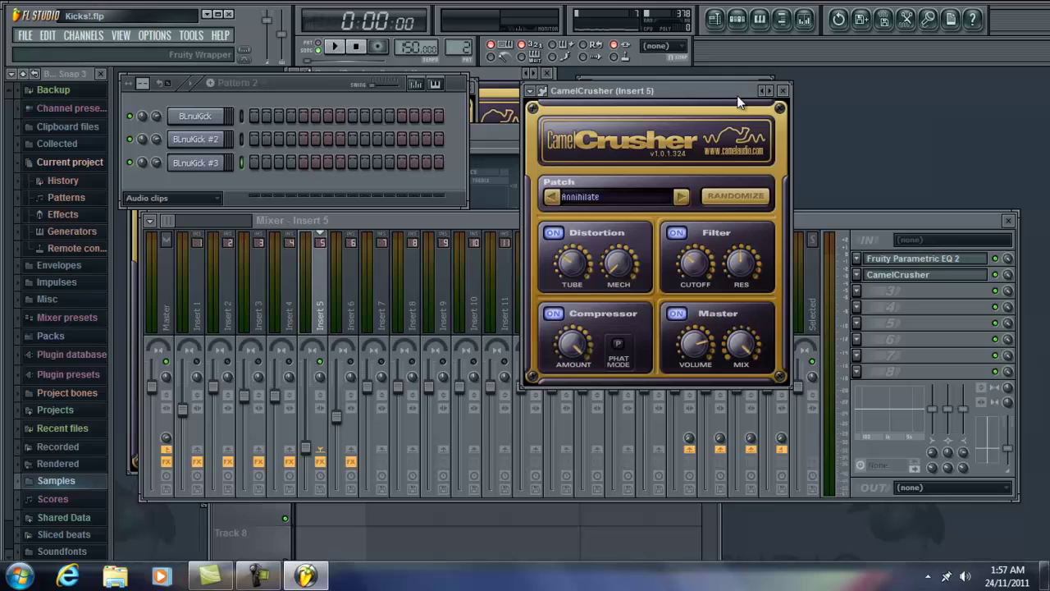
Step: Collapse the Current project folder in the browser and show the Unsorted channel group
{"action": "left_click", "coordinate": [212, 169]}
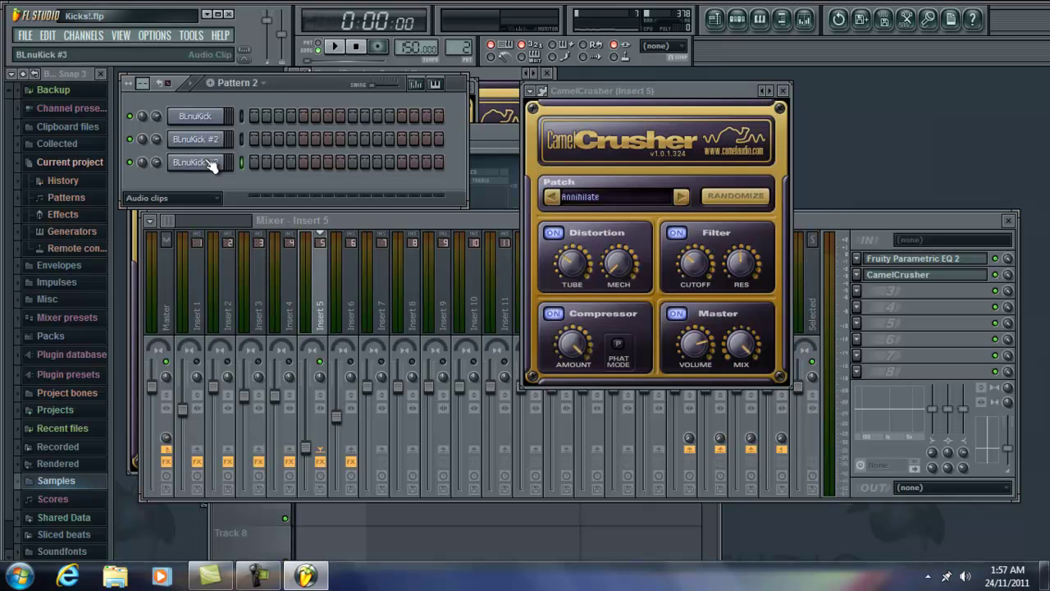
{"action": "left_click", "coordinate": [82, 163]}
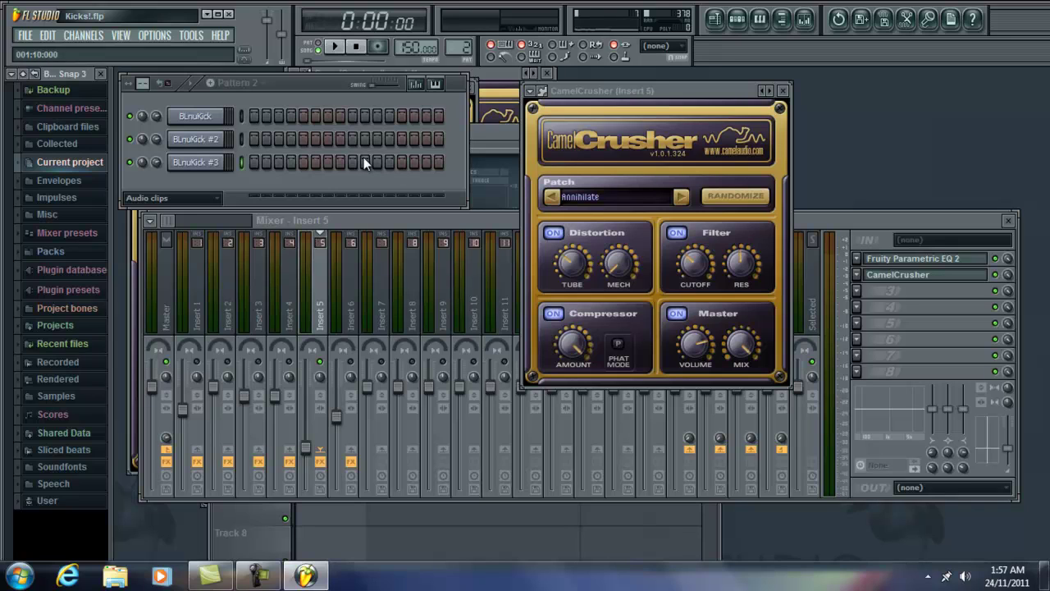
{"action": "left_click", "coordinate": [211, 199]}
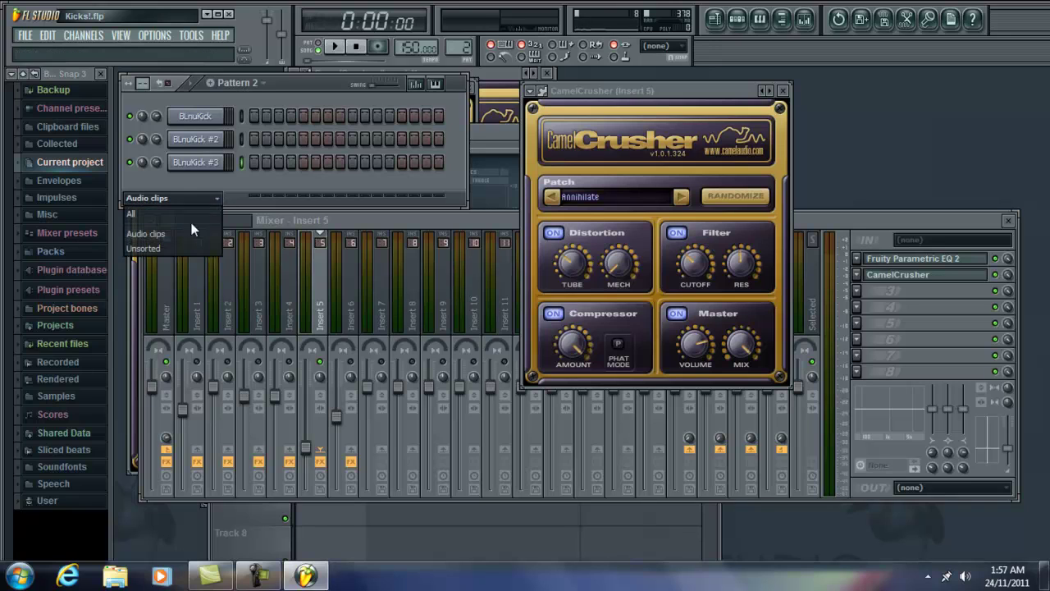
{"action": "left_click", "coordinate": [192, 248]}
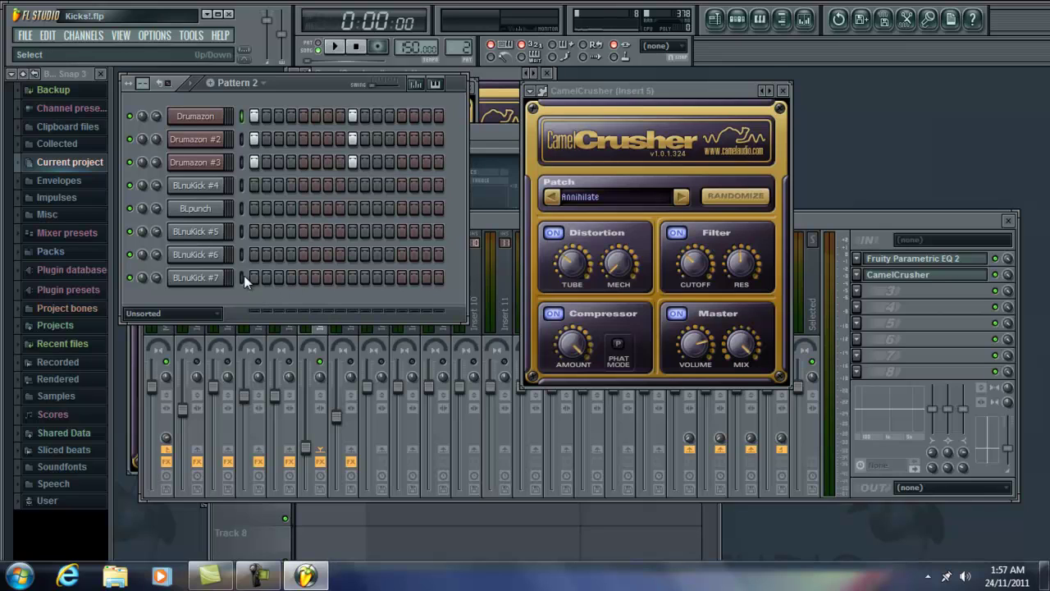
Step: Look through the channel settings of the BLnuKick #7 and BLnuKick #5 samplers
{"action": "left_click", "coordinate": [206, 277]}
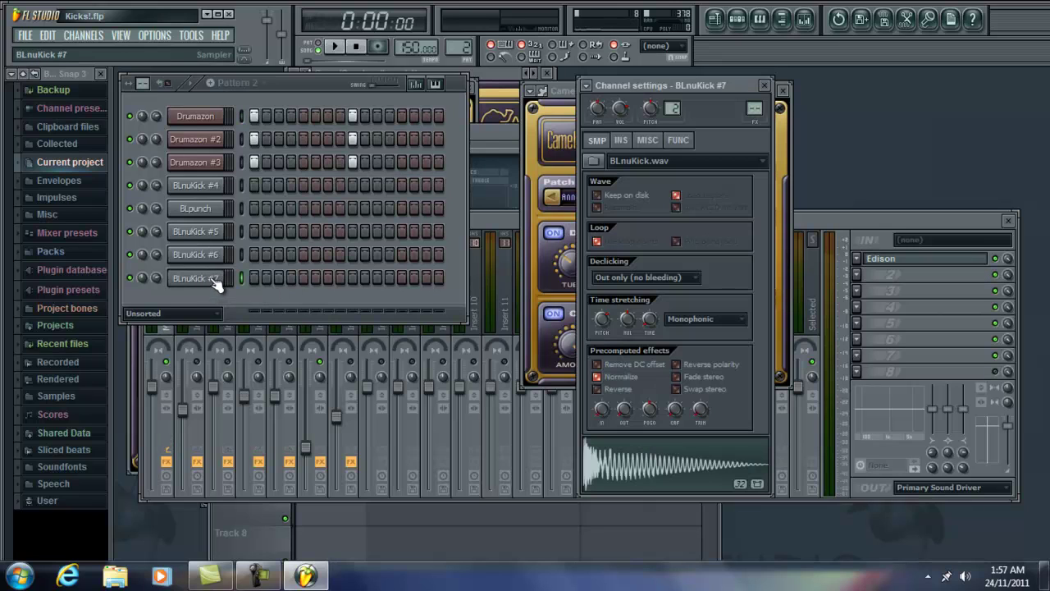
{"action": "left_click", "coordinate": [219, 214]}
{"action": "left_click", "coordinate": [220, 232]}
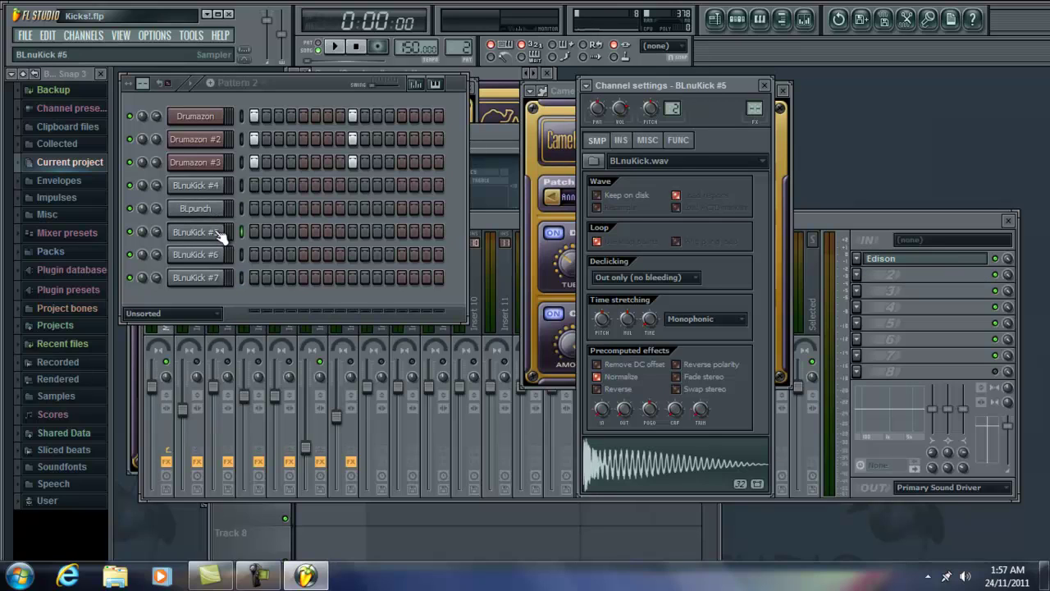
Step: Clear all steps of Drumazon, Drumazon #2 and Drumazon #3 in Pattern 2
{"action": "left_click", "coordinate": [257, 163]}
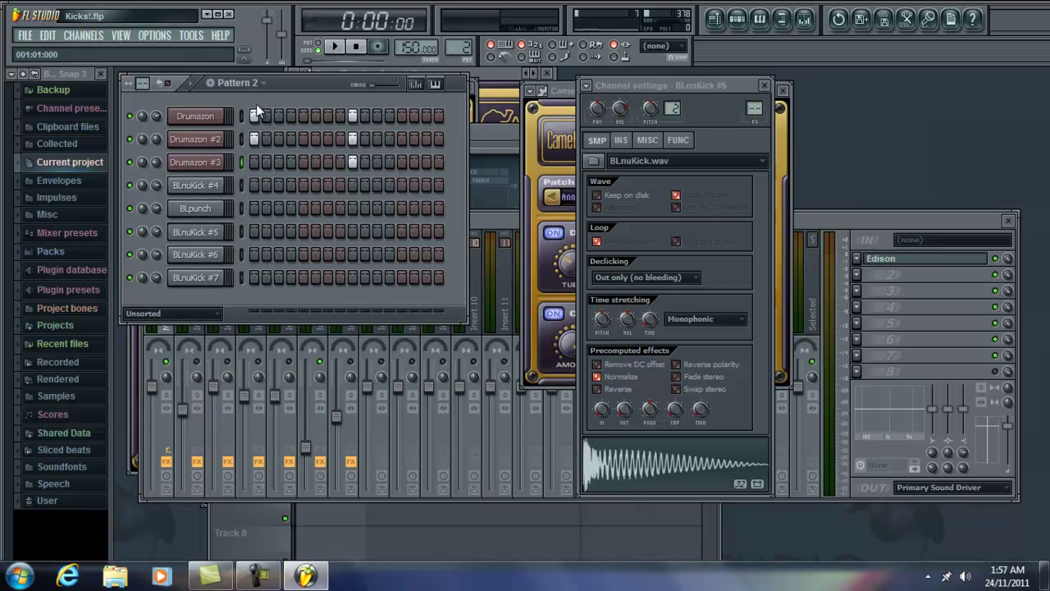
{"action": "left_click_drag", "start_coordinate": [350, 161], "coordinate": [353, 120]}
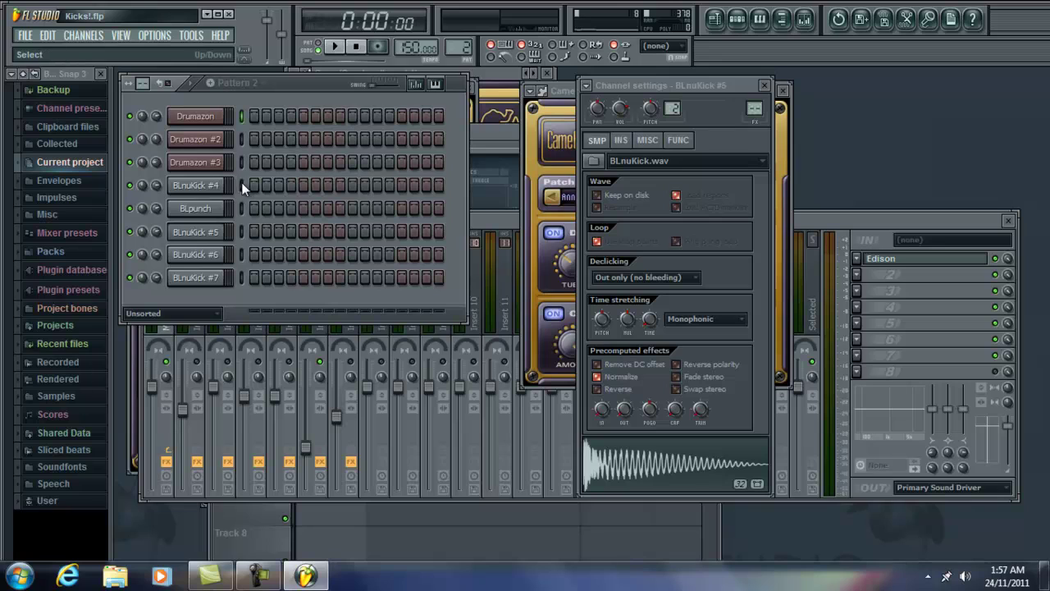
Step: Check the BLpunch channel settings, return to BLnuKick #5 and audition its sample several times
{"action": "right_click", "coordinate": [219, 211]}
{"action": "left_click", "coordinate": [209, 210]}
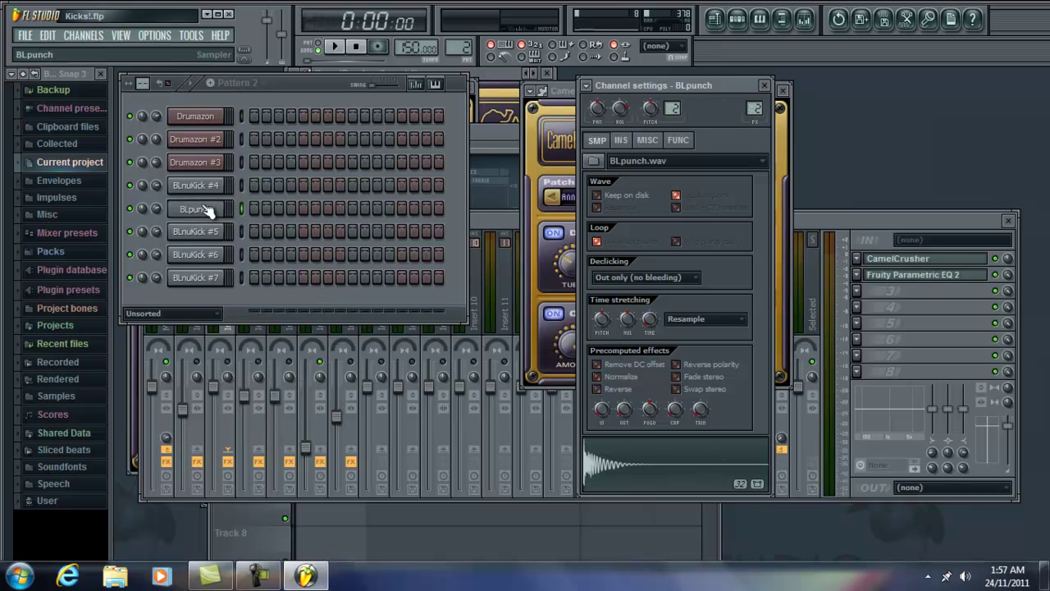
{"action": "left_click", "coordinate": [220, 231]}
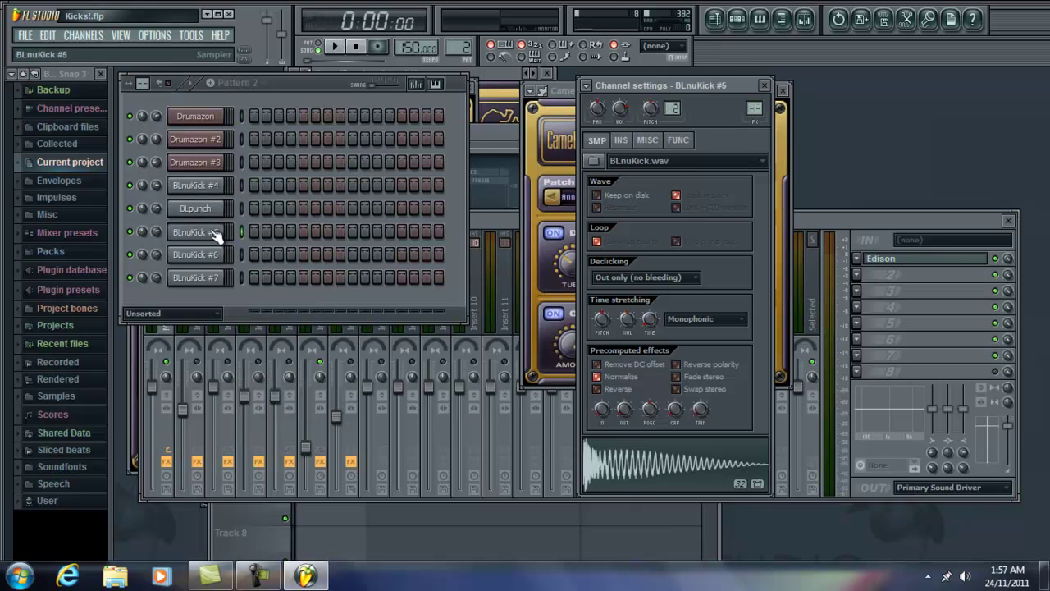
{"action": "left_click", "coordinate": [669, 462]}
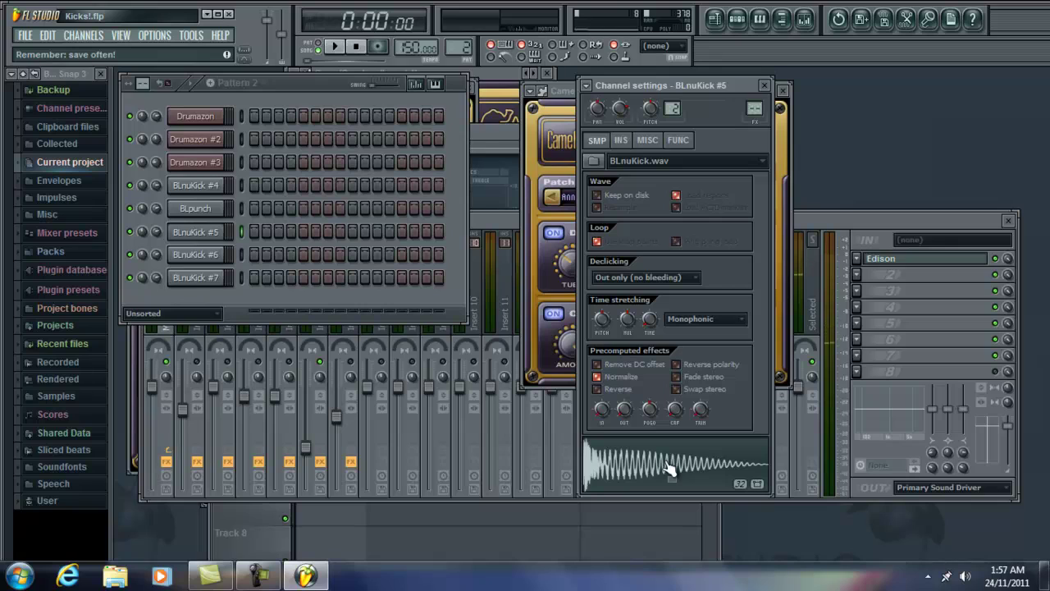
{"action": "left_click", "coordinate": [681, 467]}
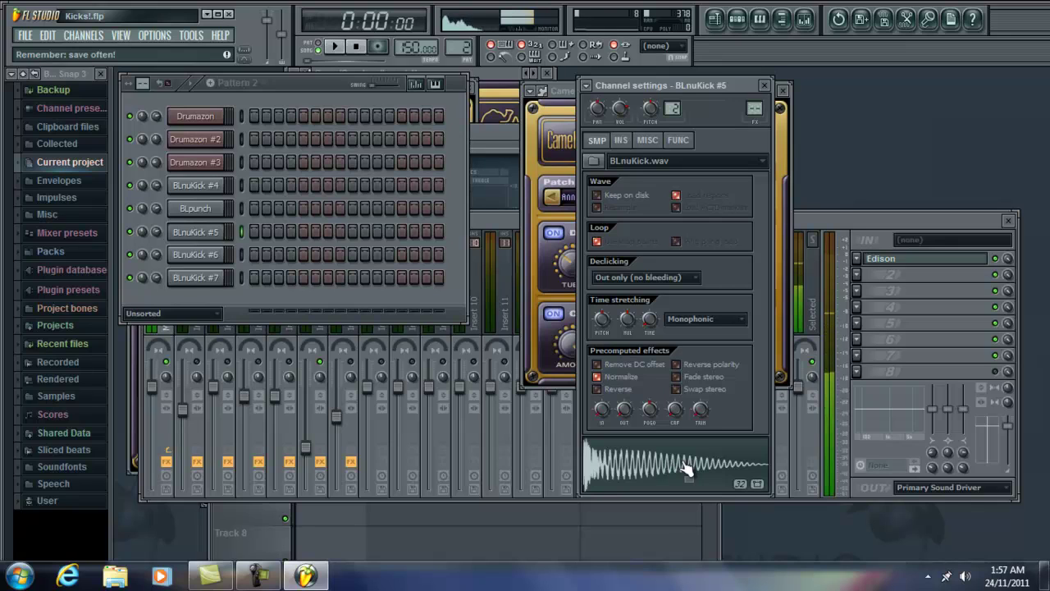
{"action": "left_click", "coordinate": [688, 467]}
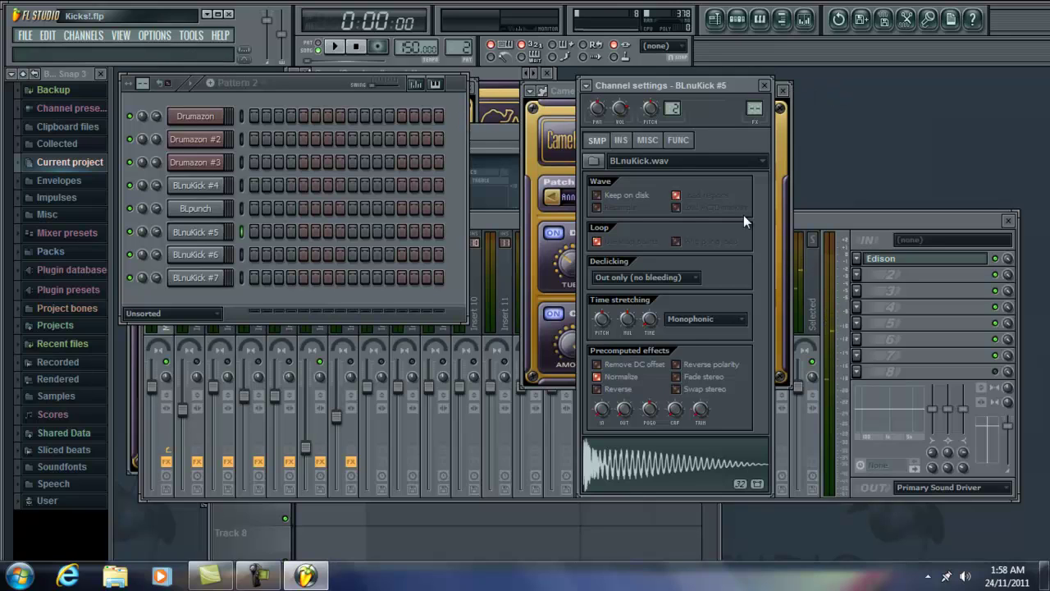
{"action": "left_click", "coordinate": [635, 480]}
{"action": "left_click", "coordinate": [637, 480]}
{"action": "left_click", "coordinate": [637, 480]}
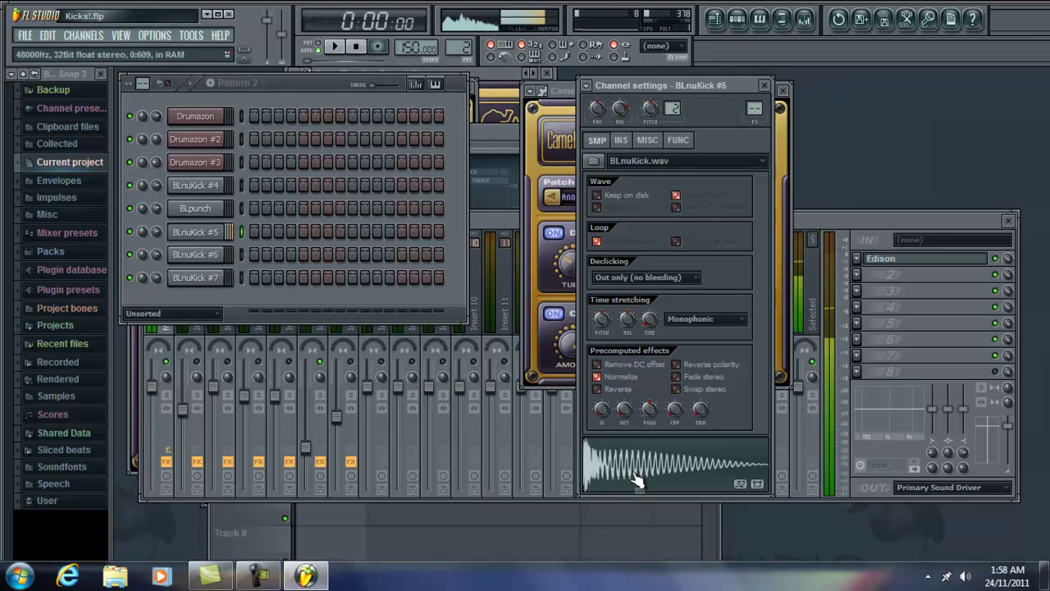
Step: Try filling every 4 steps of BLnuKick #5 in Pattern 2, start playback, stop it and clear those steps
{"action": "right_click", "coordinate": [223, 229]}
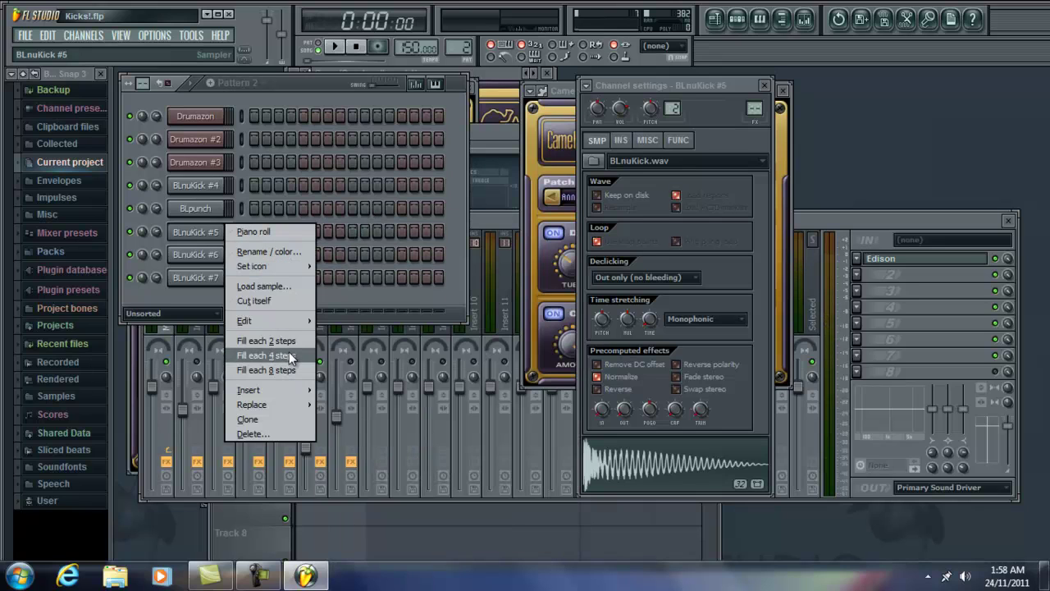
{"action": "left_click", "coordinate": [289, 354]}
{"action": "left_click", "coordinate": [335, 46]}
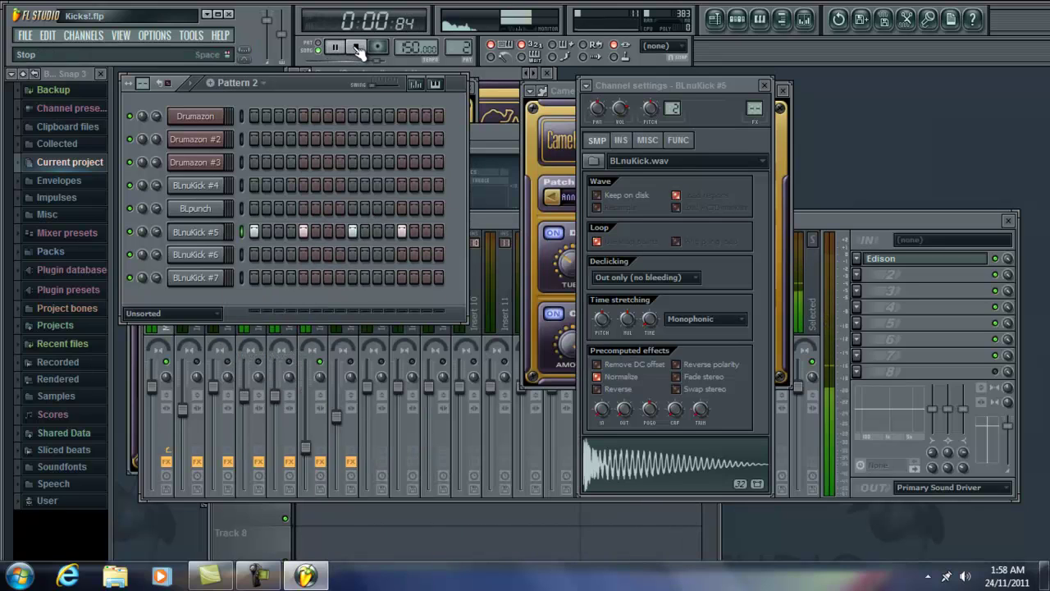
{"action": "left_click", "coordinate": [356, 47]}
{"action": "left_click_drag", "start_coordinate": [257, 229], "coordinate": [422, 232]}
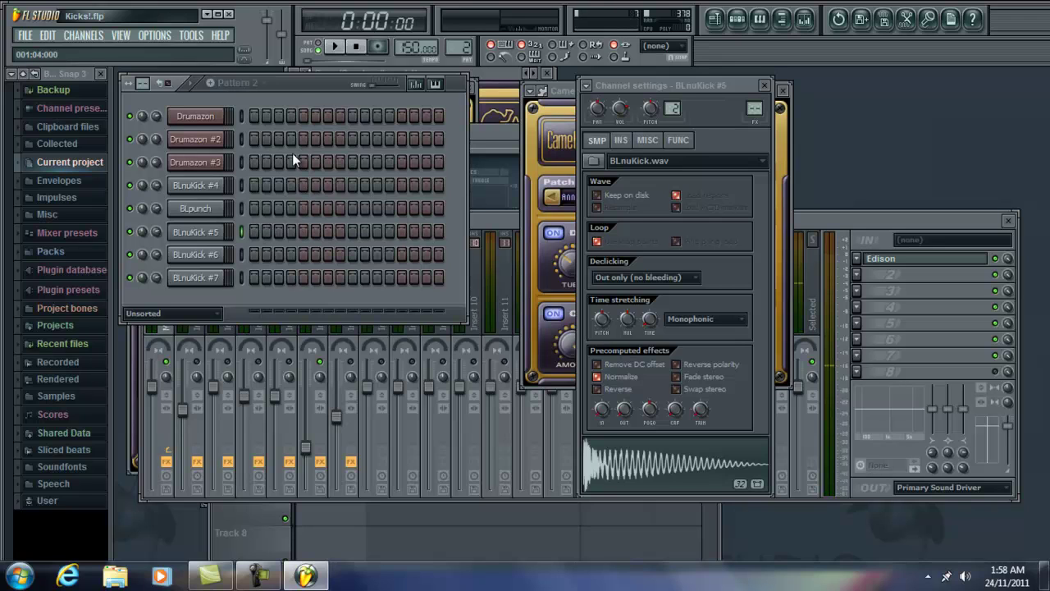
Step: Open the BLpunch channel settings and unmute all mixer tracks
{"action": "right_click", "coordinate": [217, 209]}
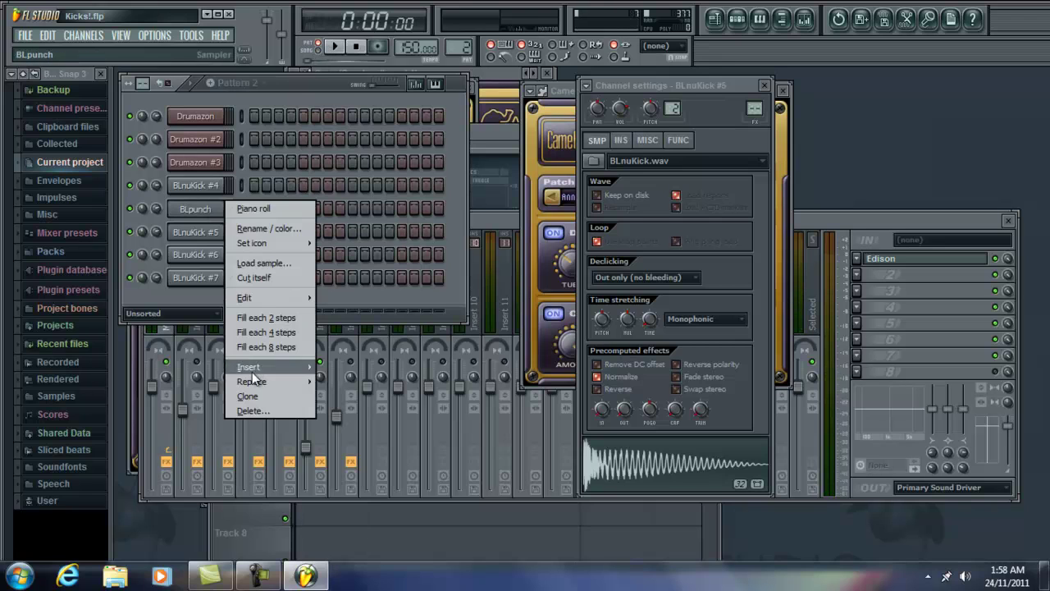
{"action": "left_click", "coordinate": [201, 211]}
{"action": "left_click", "coordinate": [211, 216]}
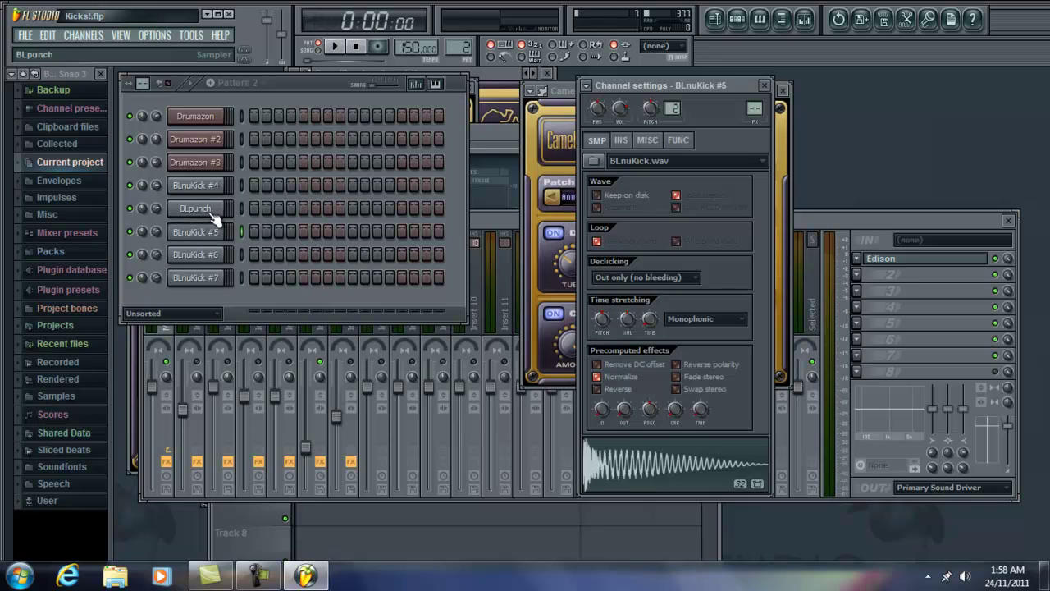
{"action": "left_click", "coordinate": [215, 215]}
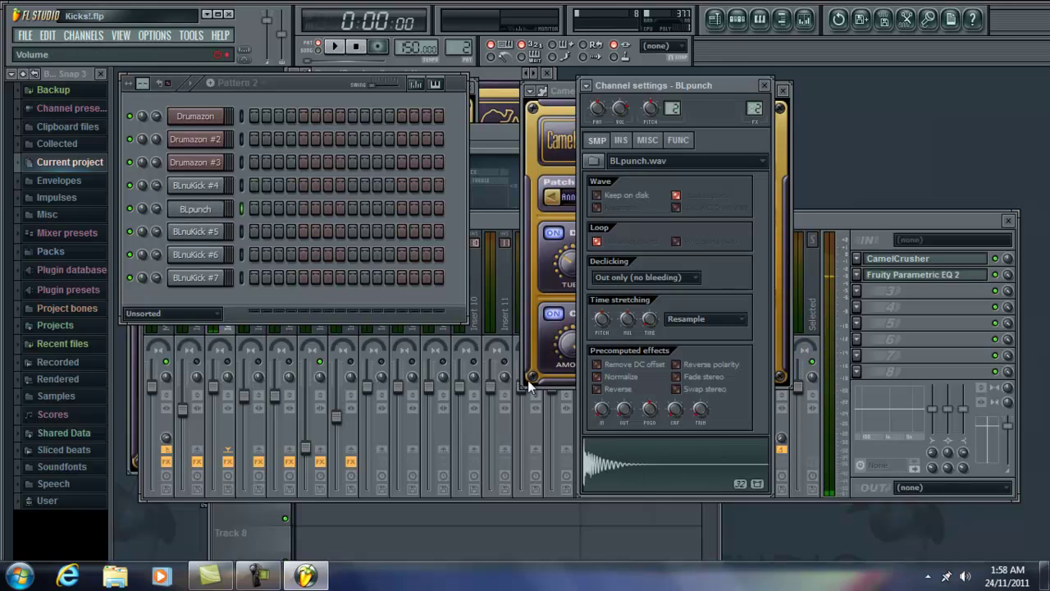
{"action": "left_click", "coordinate": [820, 222]}
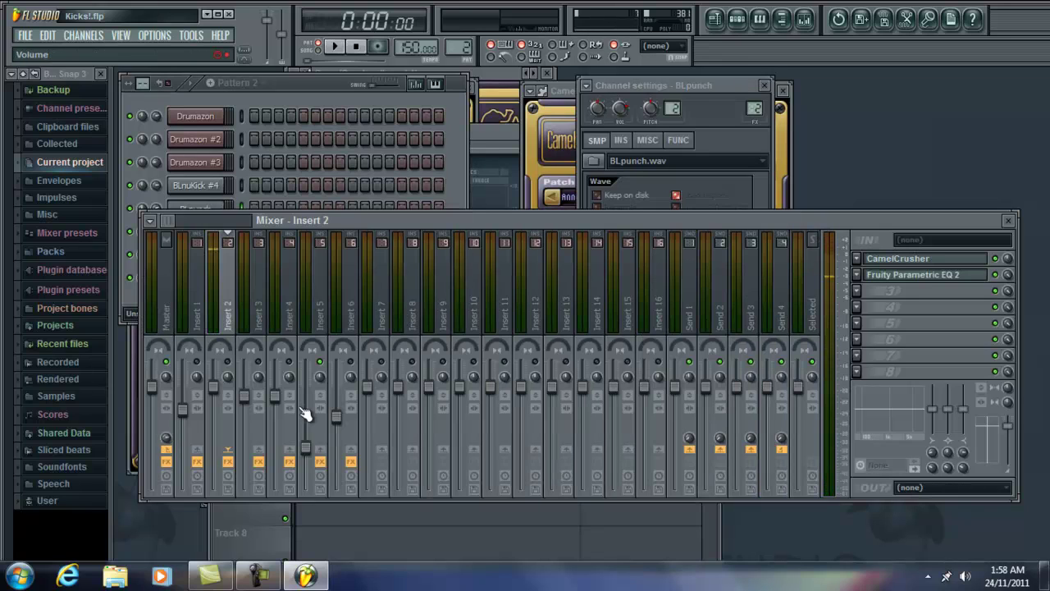
Step: Audition the BLpunch sample and the reversed BLnuKick #4 sample from their channel settings
{"action": "left_click", "coordinate": [215, 201]}
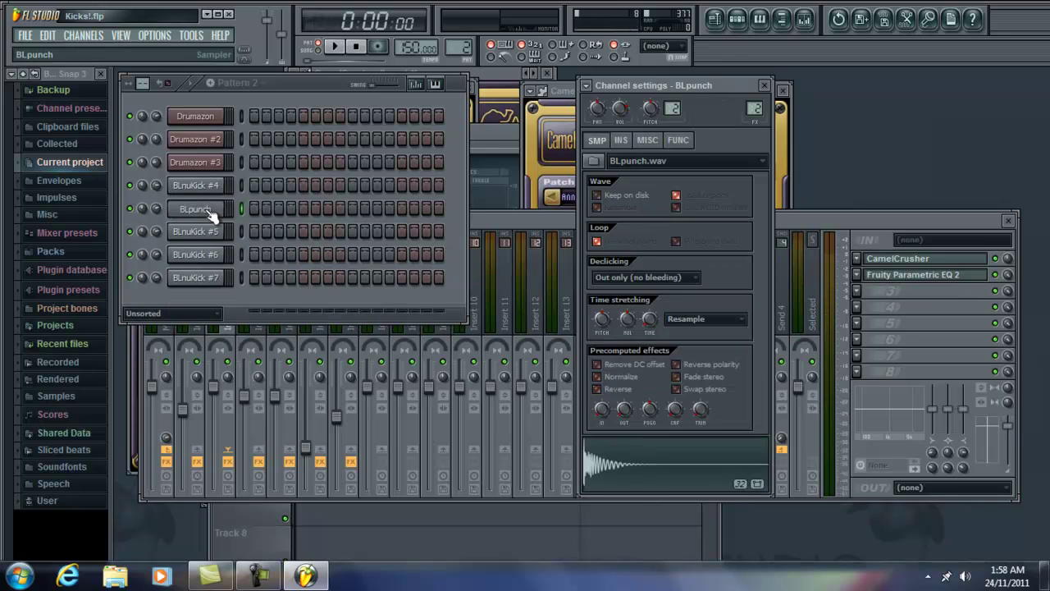
{"action": "left_click", "coordinate": [633, 469]}
{"action": "left_click", "coordinate": [633, 470]}
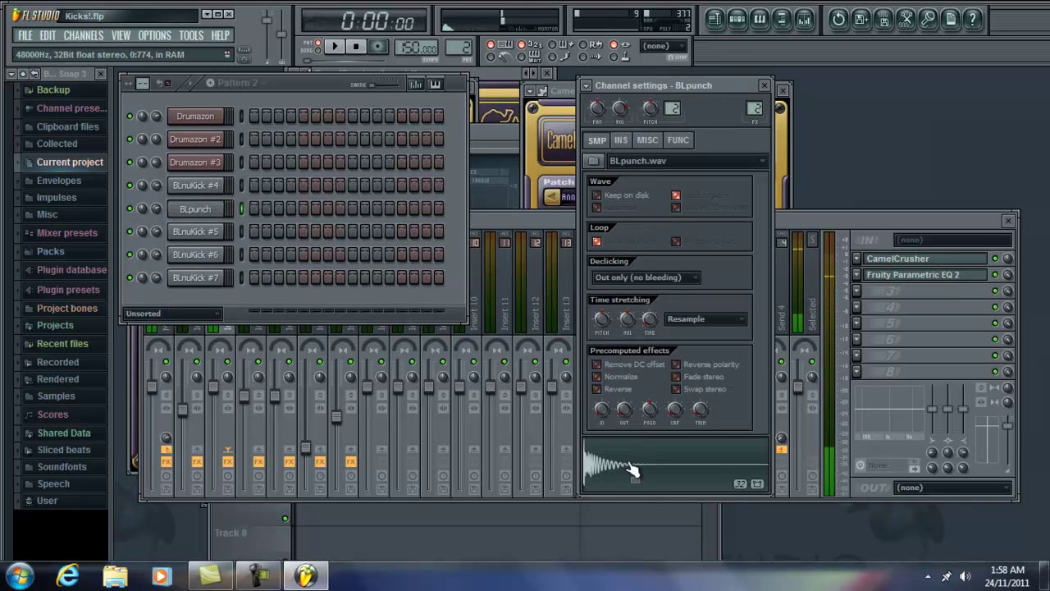
{"action": "left_click", "coordinate": [201, 187]}
{"action": "left_click", "coordinate": [679, 466]}
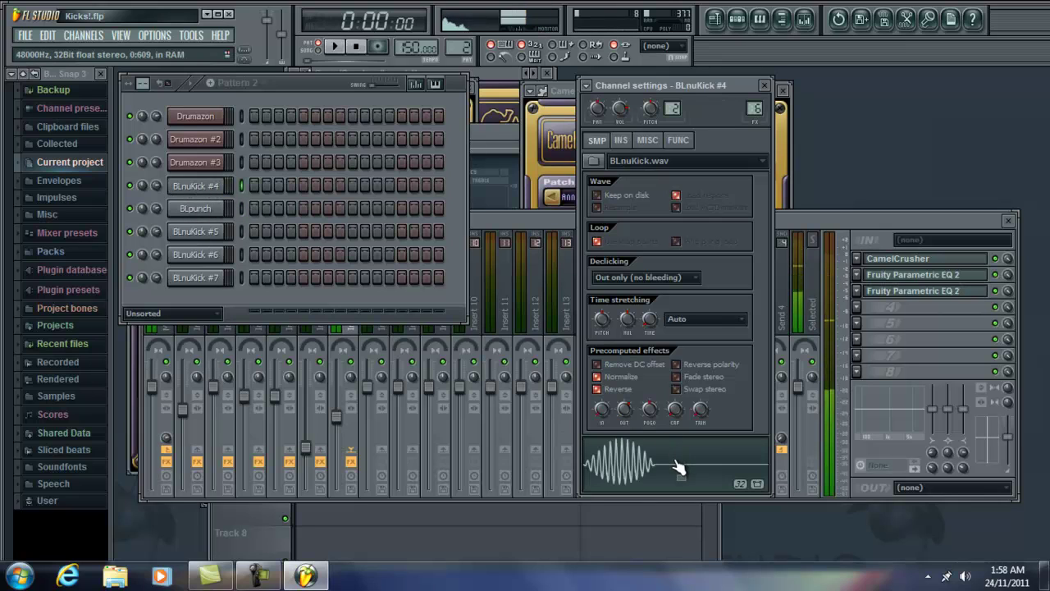
Step: Audition BLnuKick #4, try it on steps 3, 7, 11 and 15 against BLpunch every 4 steps, and clear both rows after playback
{"action": "left_click", "coordinate": [673, 466]}
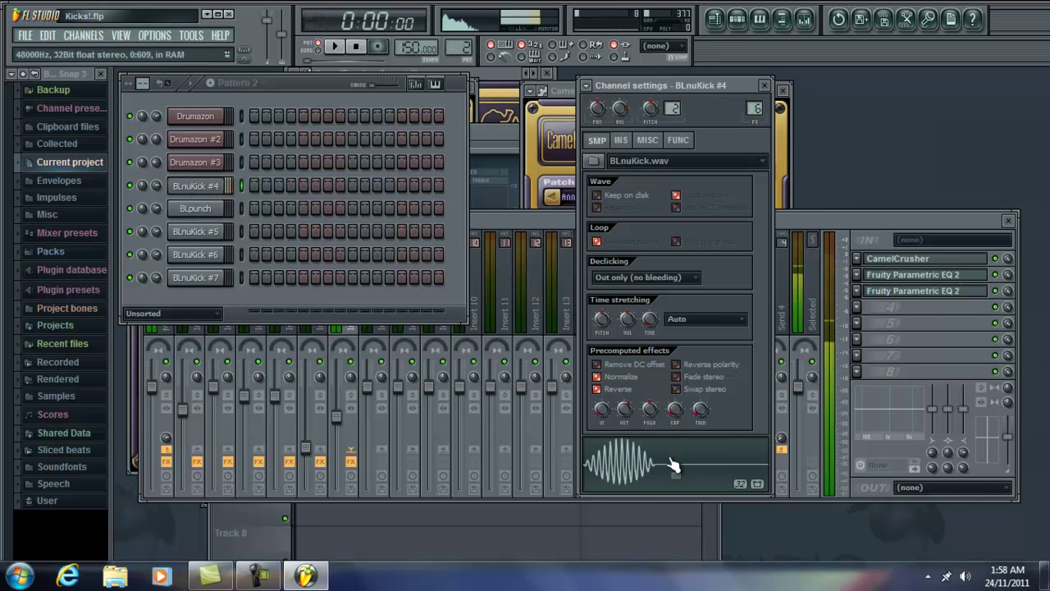
{"action": "left_click", "coordinate": [673, 466]}
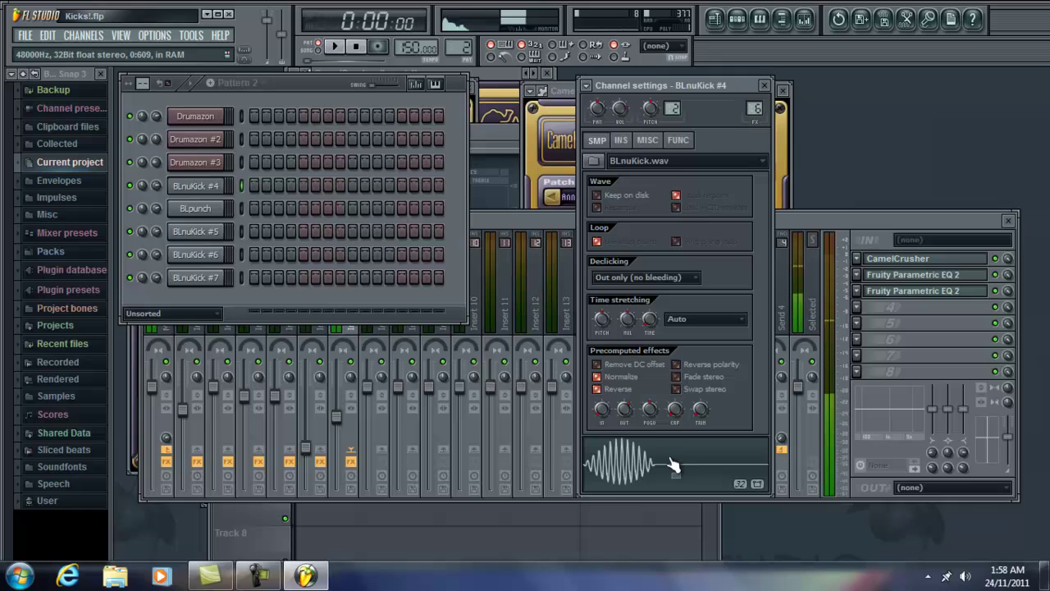
{"action": "right_click", "coordinate": [215, 208]}
{"action": "left_click", "coordinate": [264, 308]}
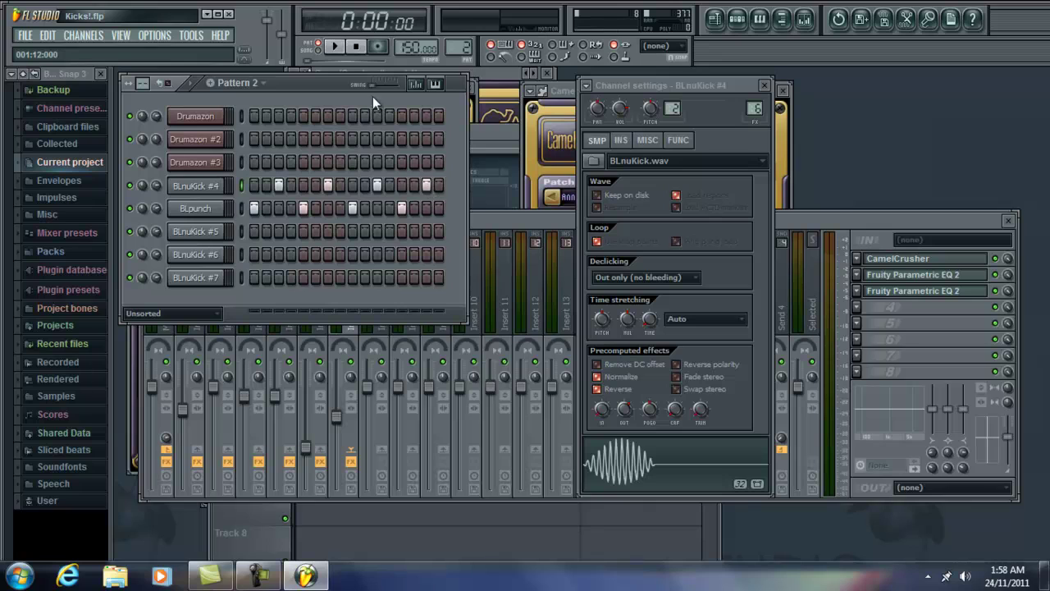
{"action": "left_click", "coordinate": [334, 46]}
{"action": "left_click", "coordinate": [358, 47]}
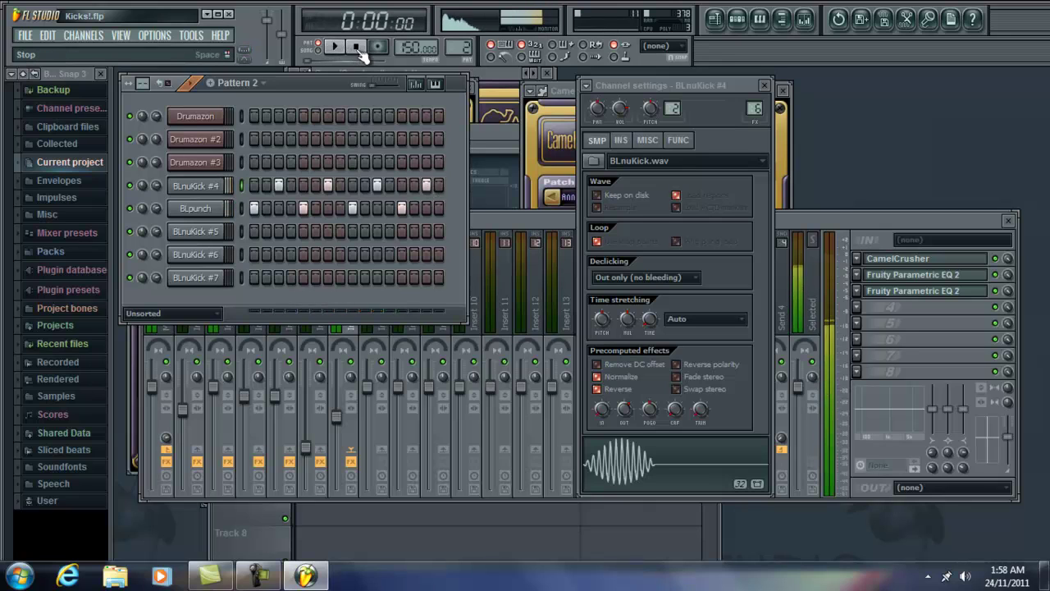
{"action": "mouse_move", "coordinate": [449, 212]}
{"action": "left_mouse_down"}
{"action": "mouse_move", "coordinate": [264, 205]}
{"action": "mouse_move", "coordinate": [420, 184]}
{"action": "left_mouse_up"}
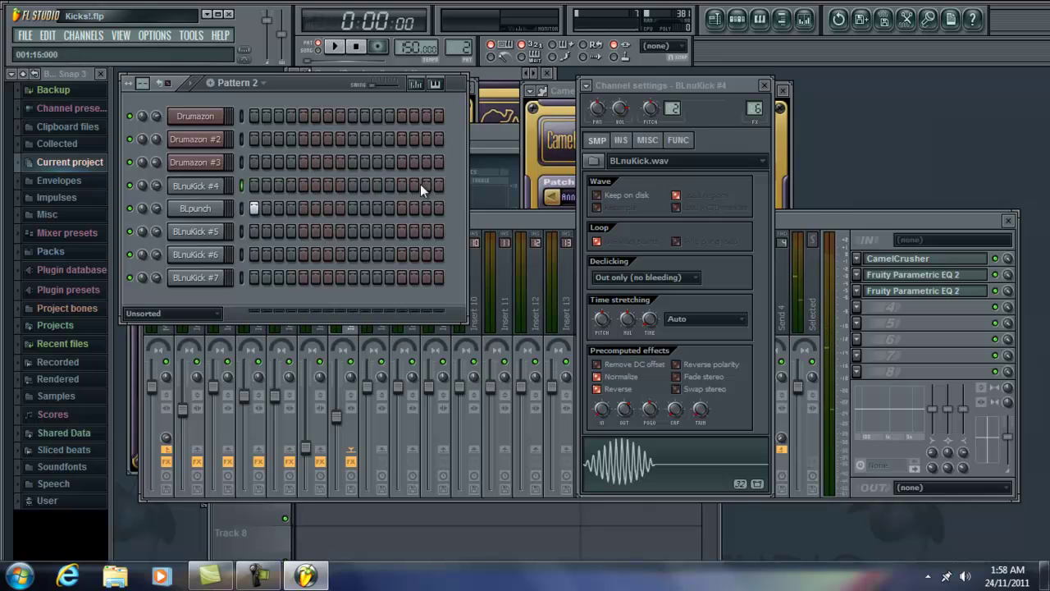
Step: Audition the BLnuKick #5 sample, fill every 4 steps of its channel in Pattern 2, and play the pattern briefly
{"action": "left_click", "coordinate": [201, 232]}
{"action": "left_click", "coordinate": [605, 458]}
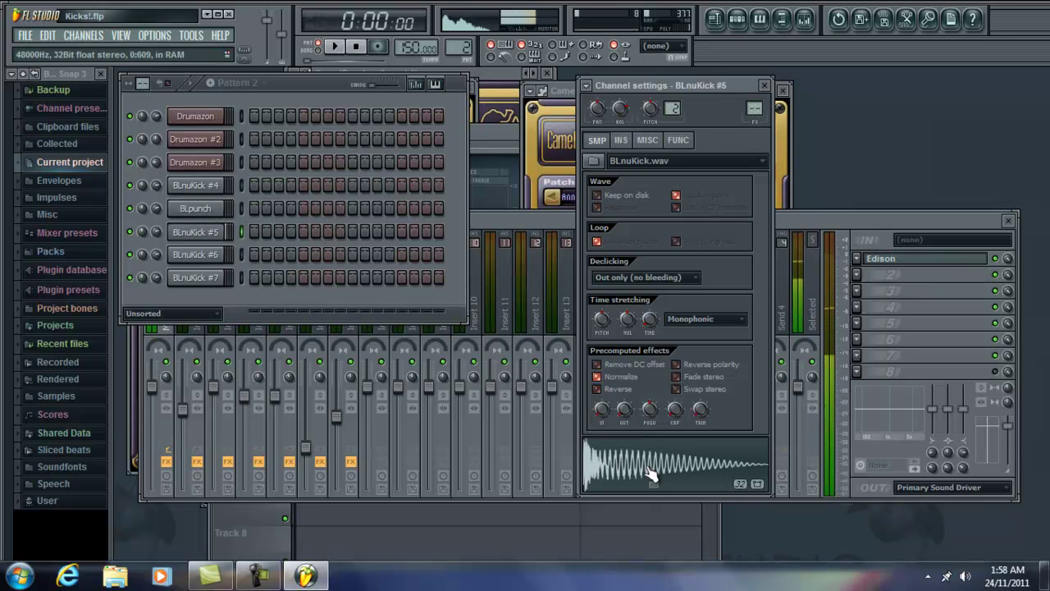
{"action": "right_click", "coordinate": [209, 233]}
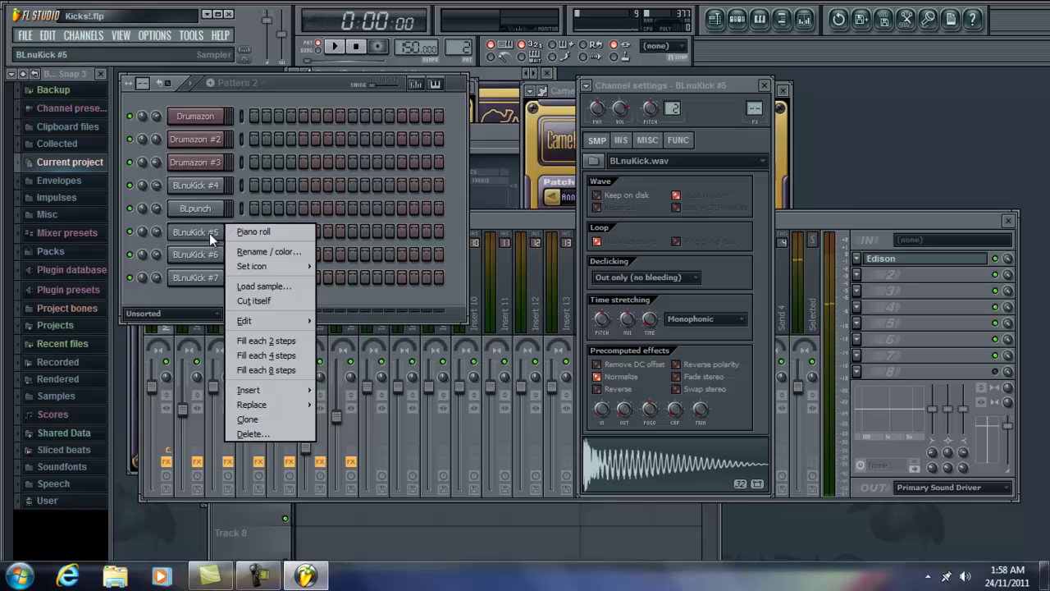
{"action": "left_click", "coordinate": [266, 356]}
{"action": "left_click", "coordinate": [335, 46]}
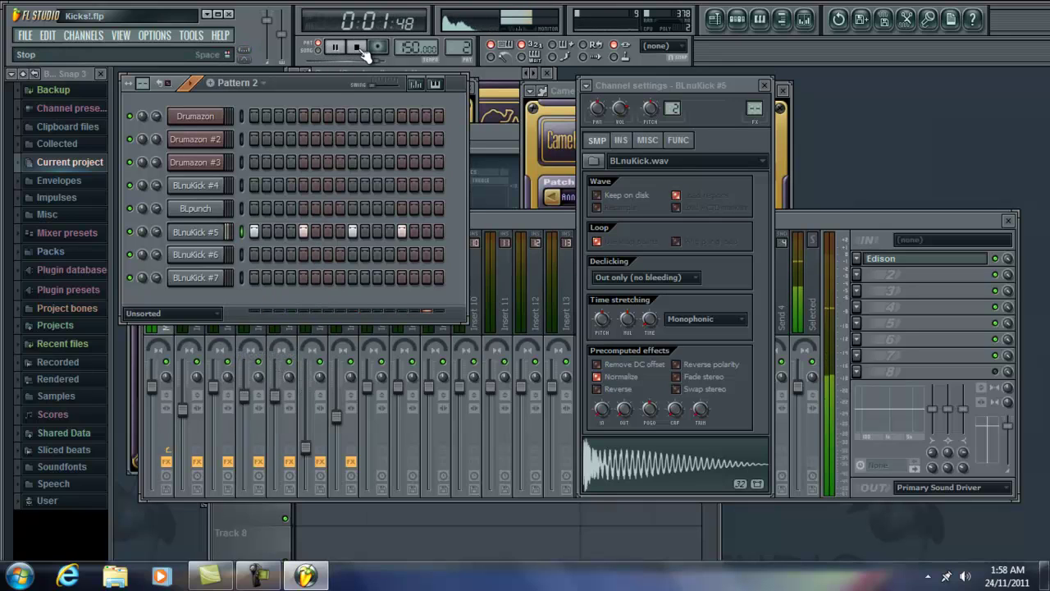
{"action": "left_click", "coordinate": [358, 47]}
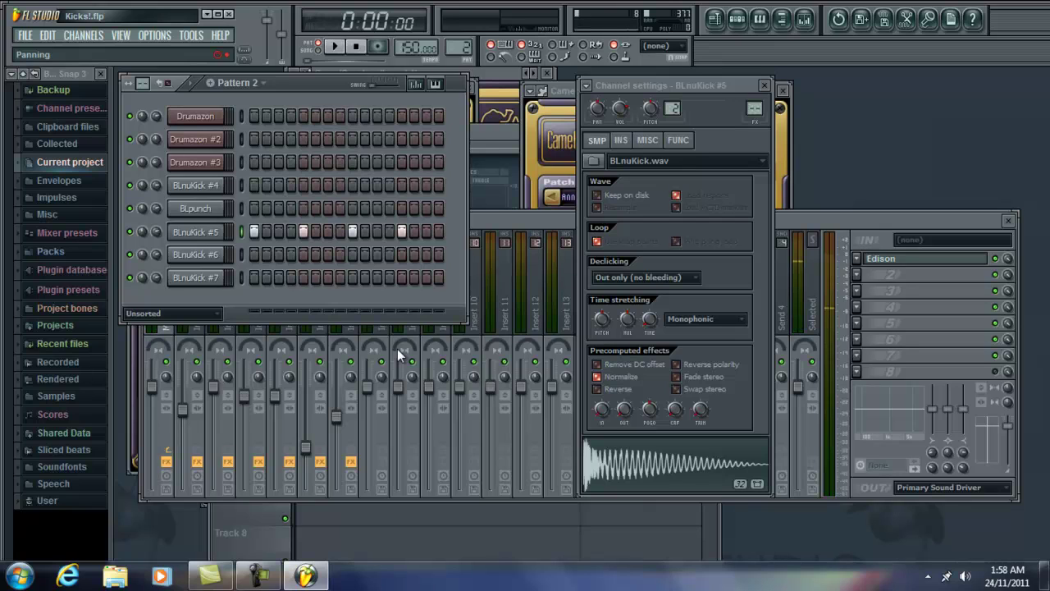
Step: Close the BLnuKick #5 channel settings along with the frontmost CamelCrusher and Fruity Parametric EQ 2 windows
{"action": "left_click", "coordinate": [506, 132]}
{"action": "left_click_drag", "start_coordinate": [507, 132], "coordinate": [563, 167]}
{"action": "left_click", "coordinate": [707, 167]}
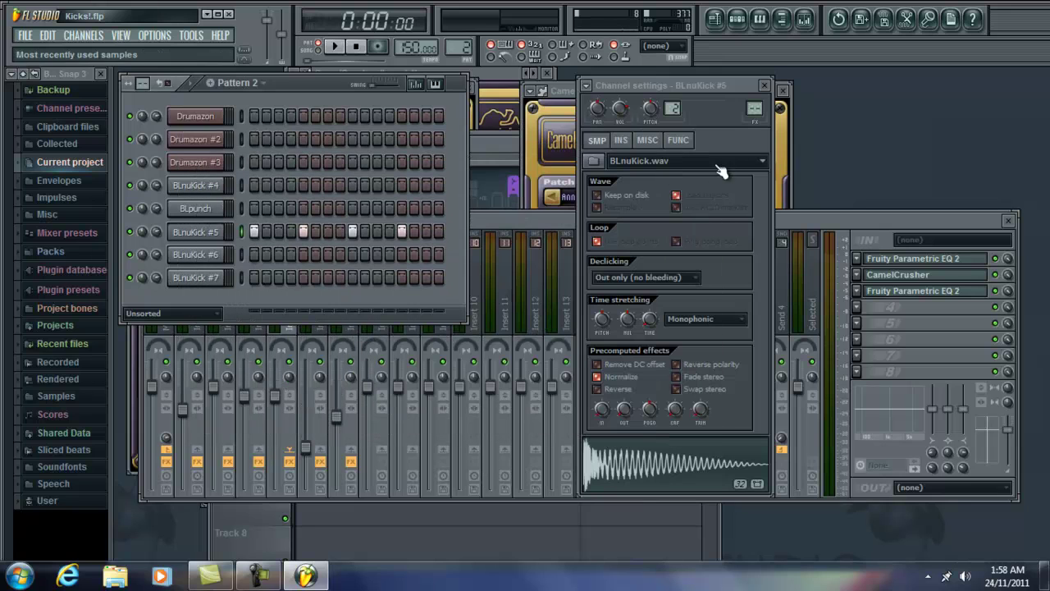
{"action": "left_click", "coordinate": [764, 86]}
{"action": "left_click", "coordinate": [784, 91]}
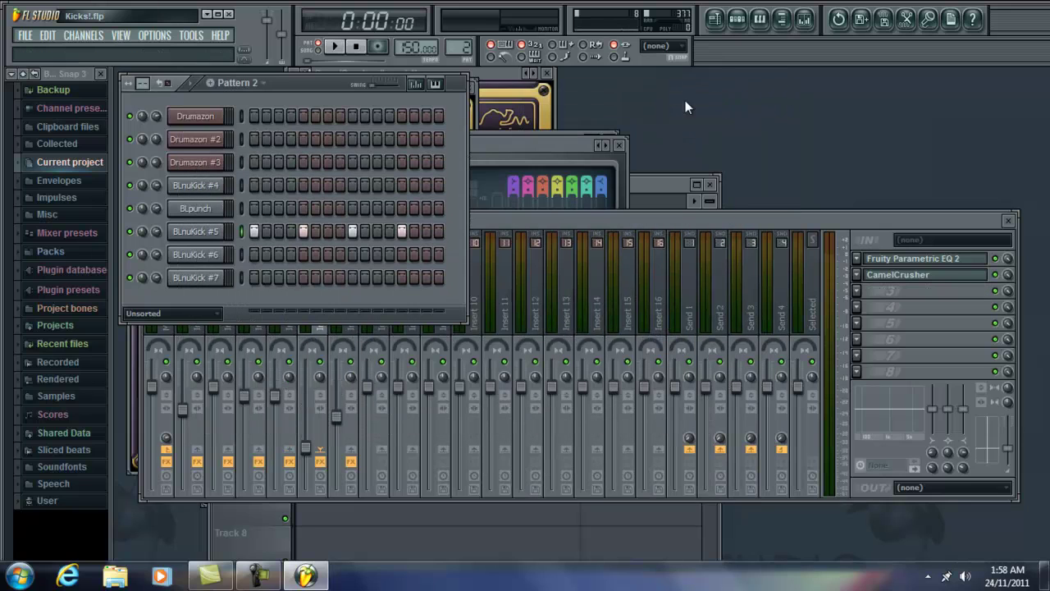
{"action": "left_click", "coordinate": [617, 143]}
{"action": "left_click", "coordinate": [616, 141]}
{"action": "left_click", "coordinate": [613, 166]}
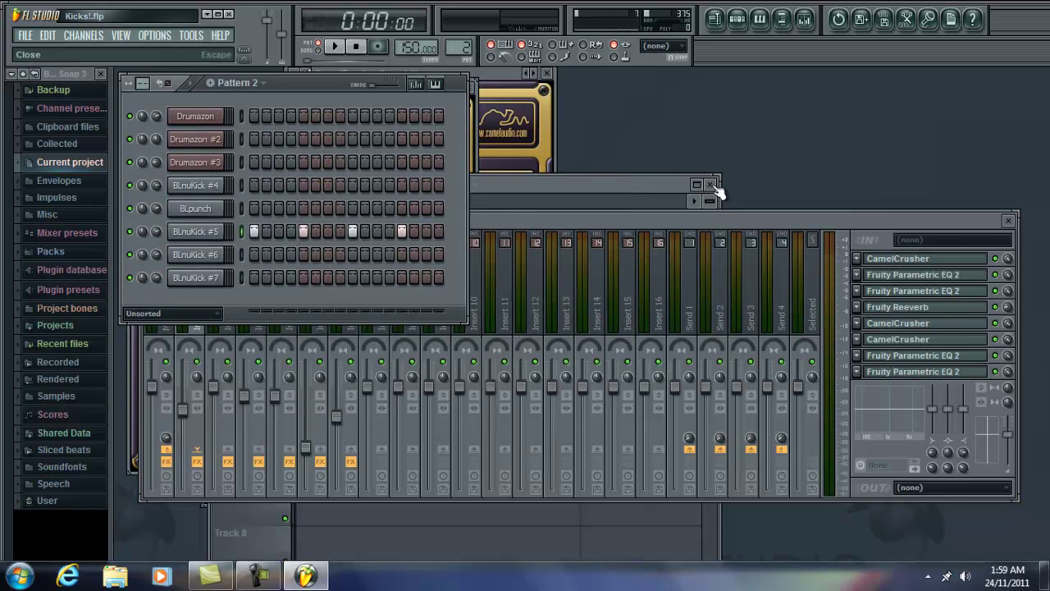
Step: Close the Playlist and the remaining open effect windows, including the Insert 1 Fruity Parametric EQ 2
{"action": "left_click", "coordinate": [711, 184]}
{"action": "left_click", "coordinate": [546, 73]}
{"action": "left_click", "coordinate": [547, 72]}
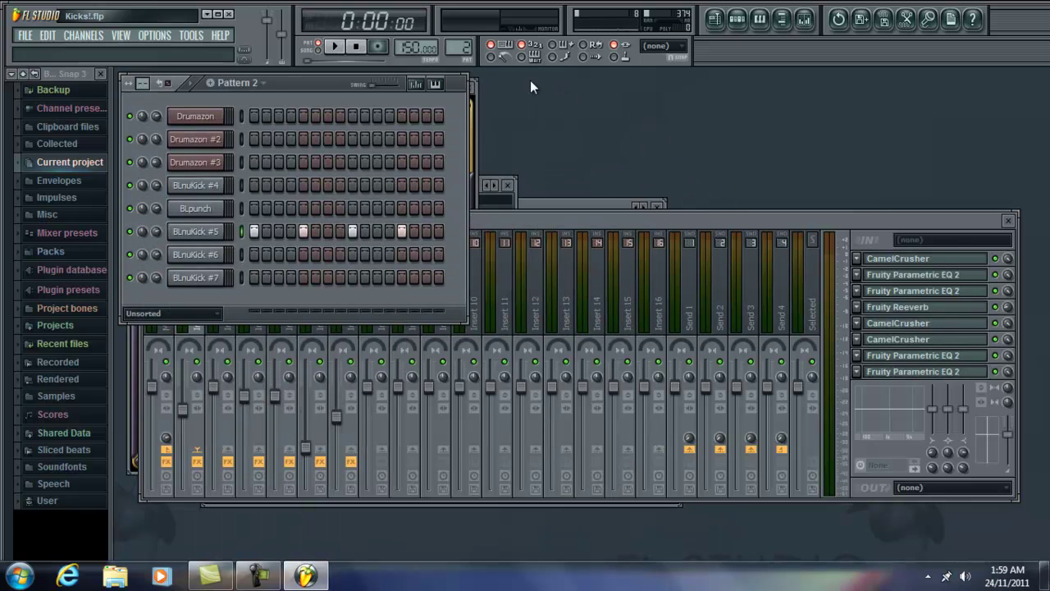
{"action": "left_click", "coordinate": [479, 85]}
{"action": "left_click", "coordinate": [508, 185]}
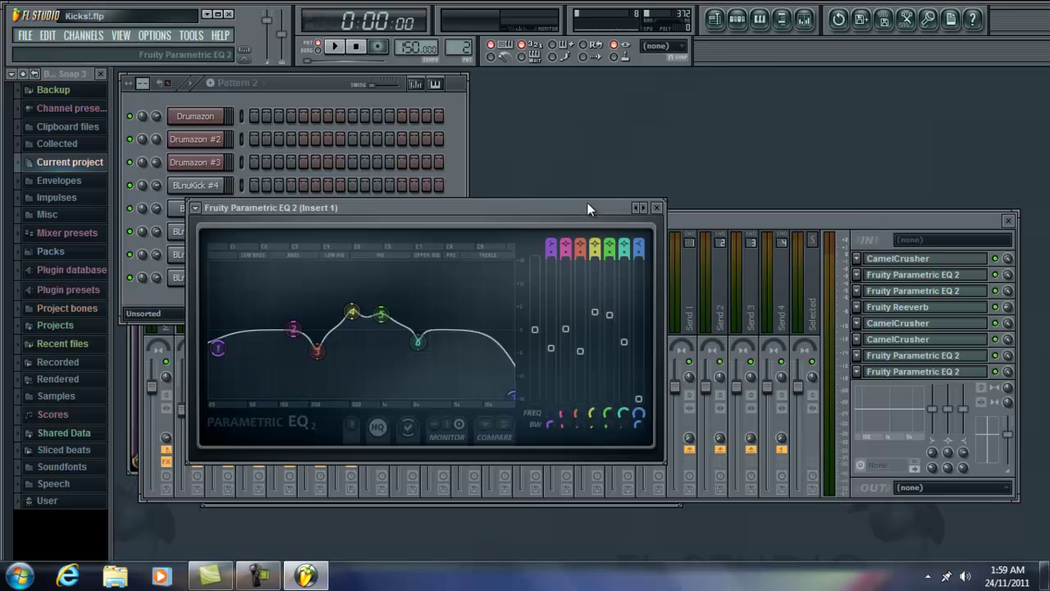
{"action": "left_click", "coordinate": [656, 205]}
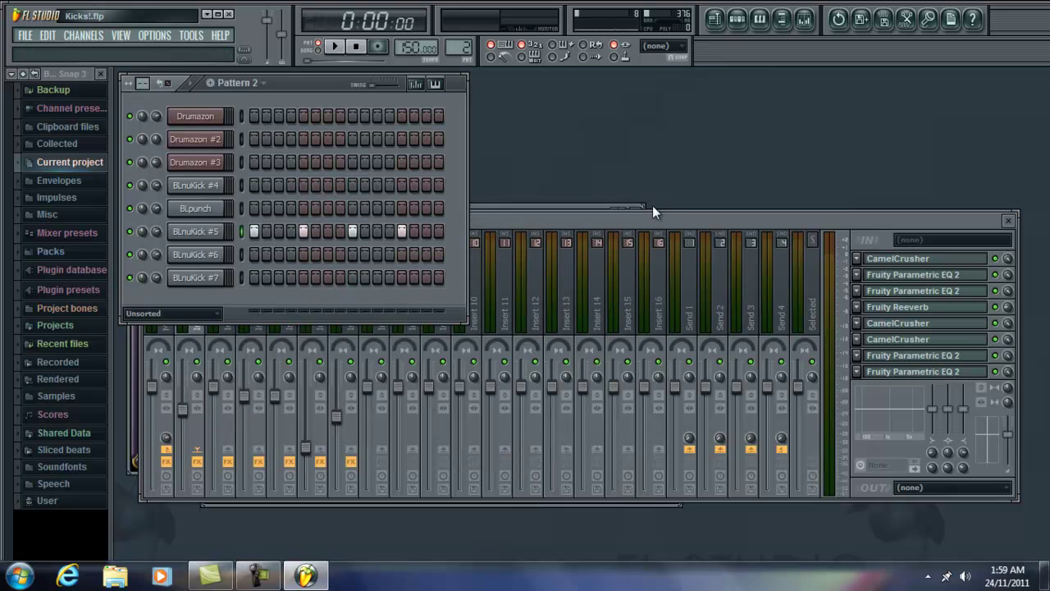
Step: Open Insert 1's first CamelCrusher and first Fruity Parametric EQ 2, arrange their windows, and bring the step sequencer forward
{"action": "left_click", "coordinate": [907, 259]}
{"action": "left_click_drag", "start_coordinate": [437, 77], "coordinate": [481, 105]}
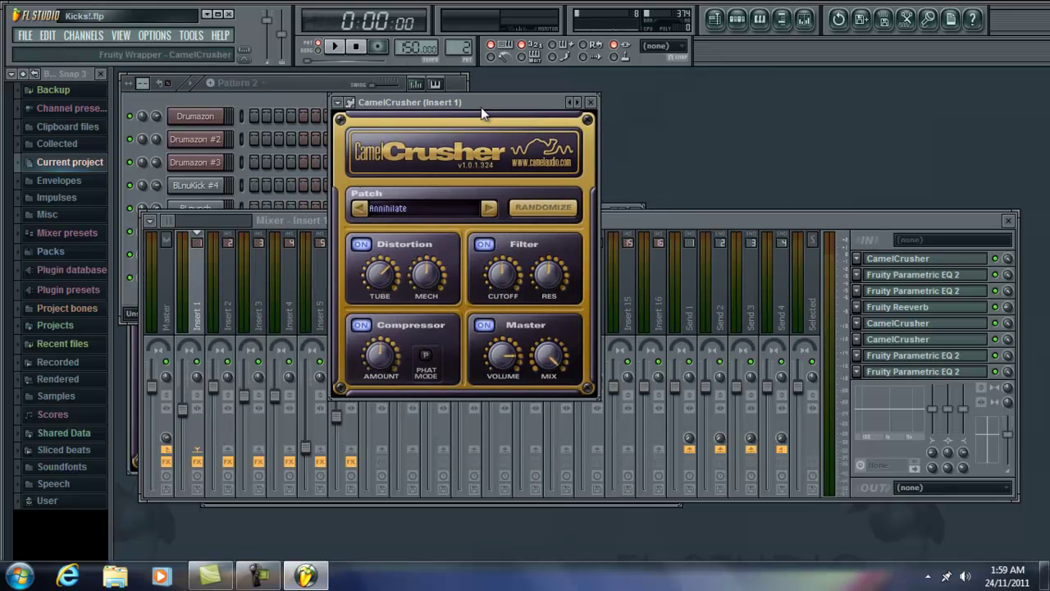
{"action": "left_click", "coordinate": [941, 277]}
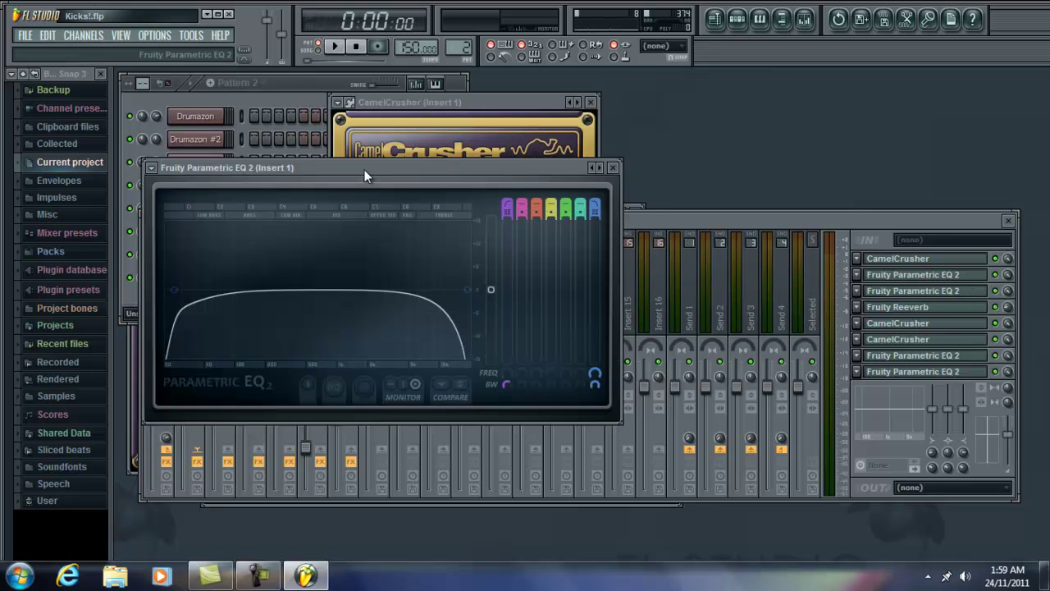
{"action": "left_click_drag", "start_coordinate": [365, 169], "coordinate": [504, 158]}
{"action": "left_click", "coordinate": [306, 81]}
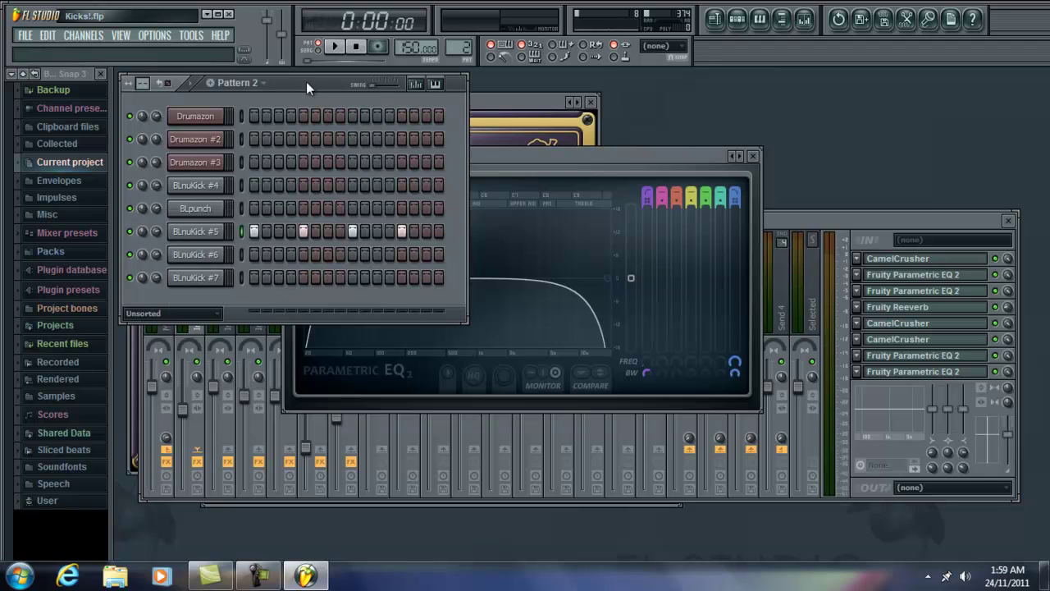
Step: Open the first Drumazon channel's plugin and position its window to examine the bass drum and pattern controls
{"action": "left_click", "coordinate": [194, 162]}
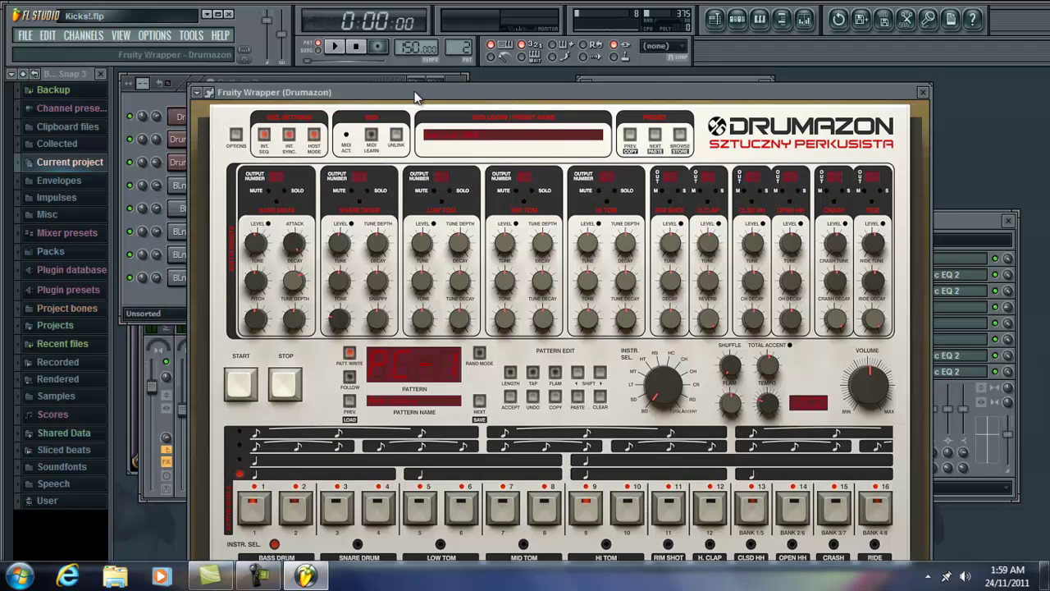
{"action": "left_click_drag", "start_coordinate": [413, 91], "coordinate": [407, 76]}
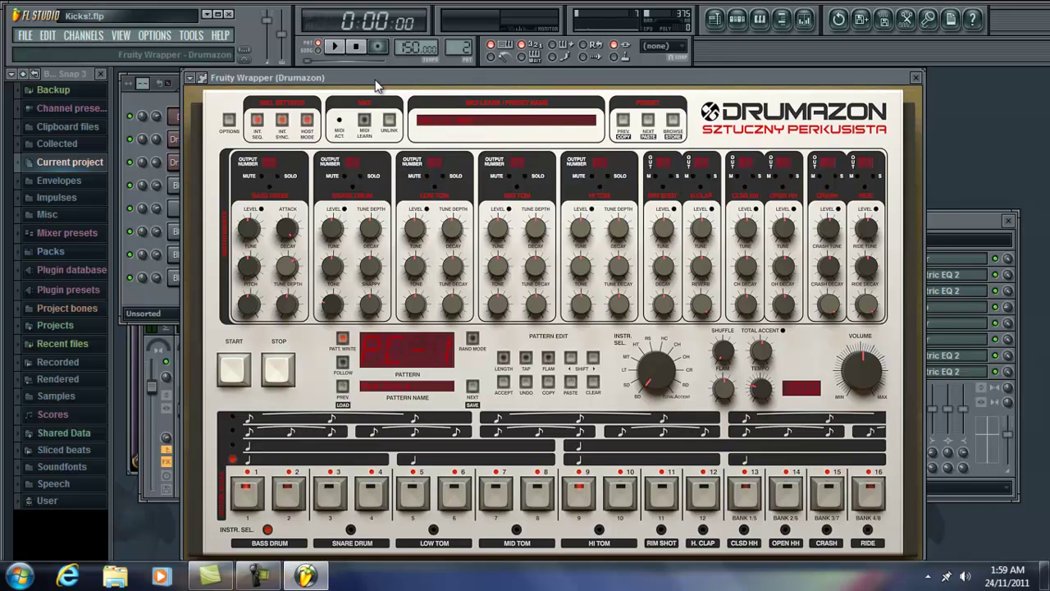
{"action": "mouse_move", "coordinate": [378, 85]}
{"action": "left_mouse_down"}
{"action": "mouse_move", "coordinate": [396, 87]}
{"action": "mouse_move", "coordinate": [366, 84]}
{"action": "mouse_move", "coordinate": [393, 83]}
{"action": "left_mouse_up"}
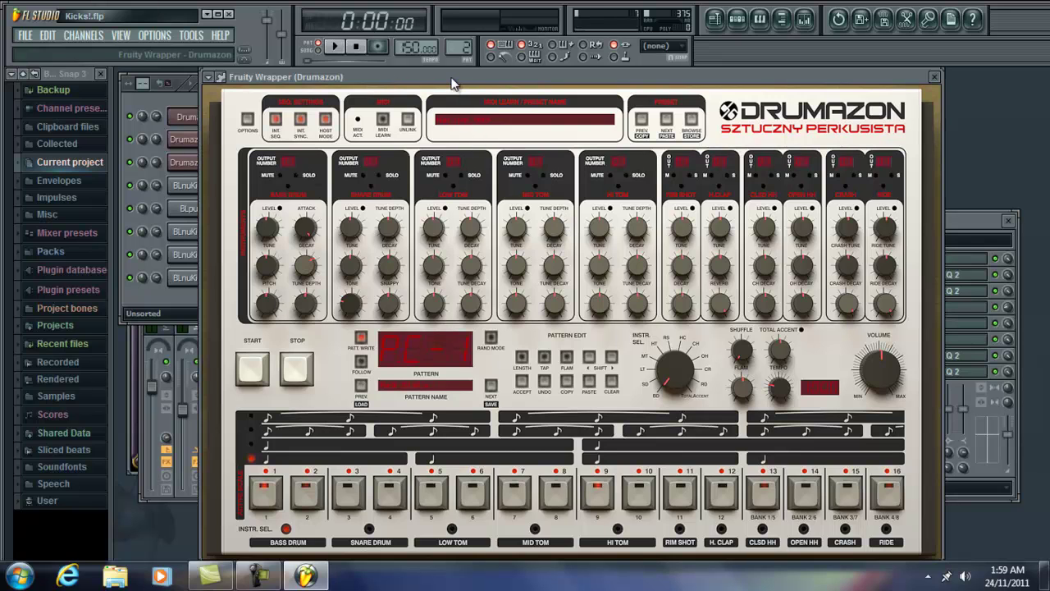
{"action": "mouse_move", "coordinate": [451, 78]}
{"action": "left_mouse_down"}
{"action": "mouse_move", "coordinate": [462, 109]}
{"action": "mouse_move", "coordinate": [464, 71]}
{"action": "mouse_move", "coordinate": [374, 238]}
{"action": "mouse_move", "coordinate": [454, 58]}
{"action": "mouse_move", "coordinate": [449, 86]}
{"action": "left_mouse_up"}
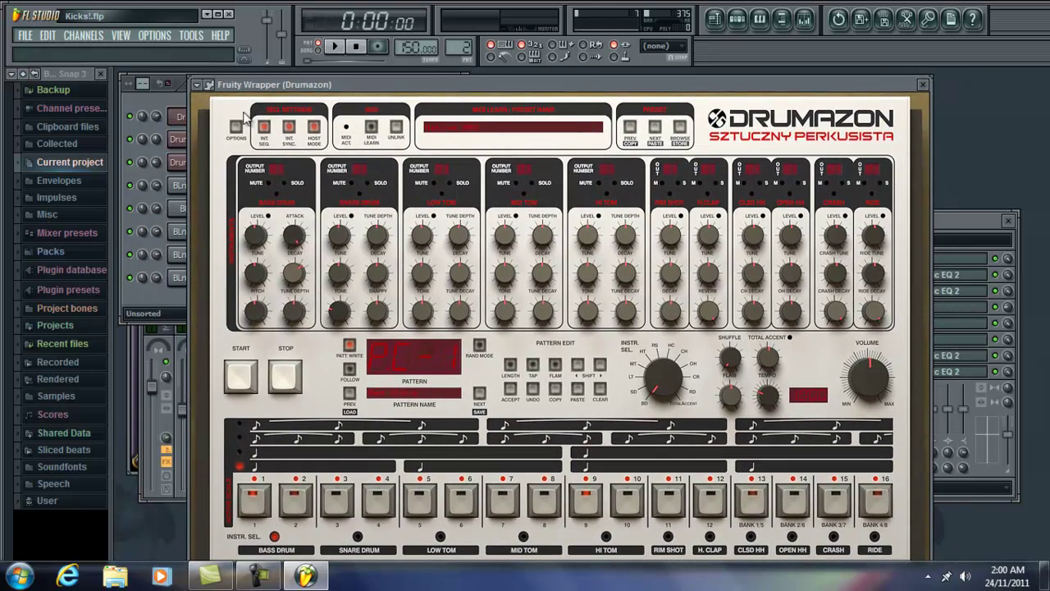
Step: Open the Drumazon #3 plugin to view its controls, and bring the step sequencer back in front
{"action": "left_click", "coordinate": [188, 143]}
{"action": "left_click", "coordinate": [178, 161]}
{"action": "left_click", "coordinate": [201, 133]}
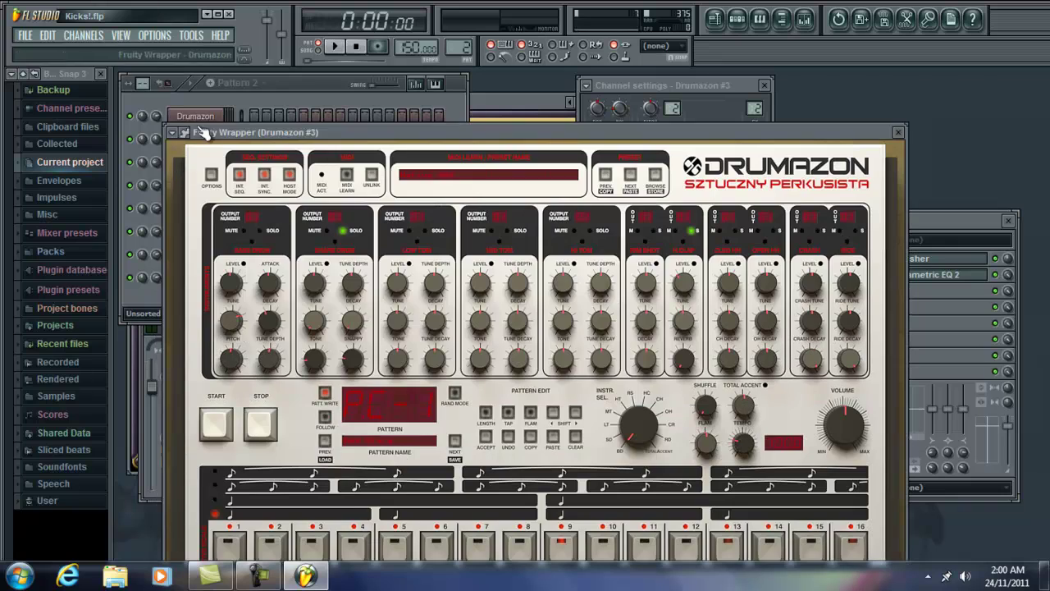
{"action": "left_click", "coordinate": [271, 98]}
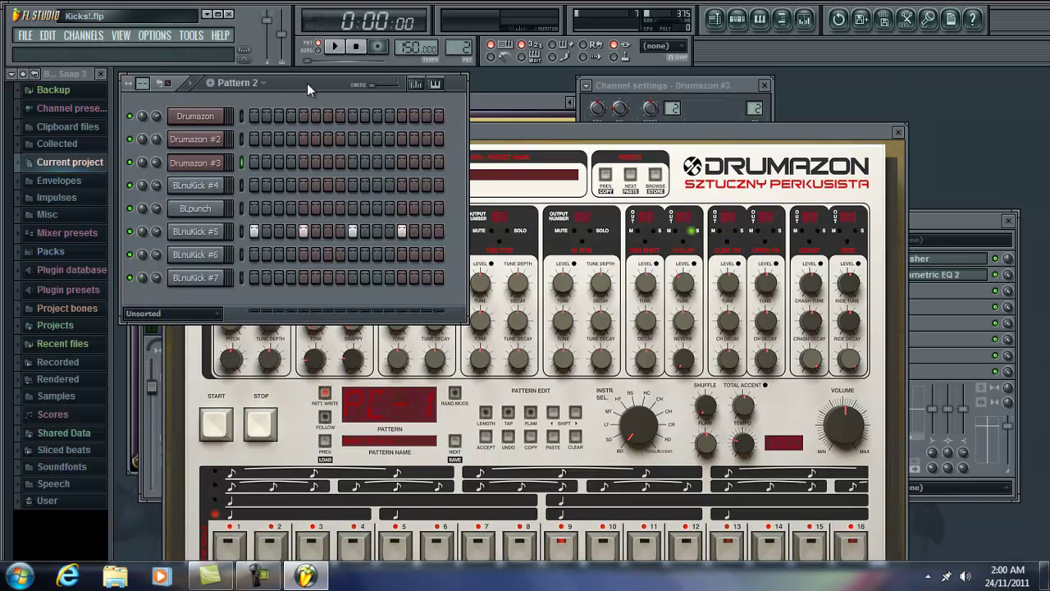
{"action": "left_click_drag", "start_coordinate": [307, 83], "coordinate": [302, 78]}
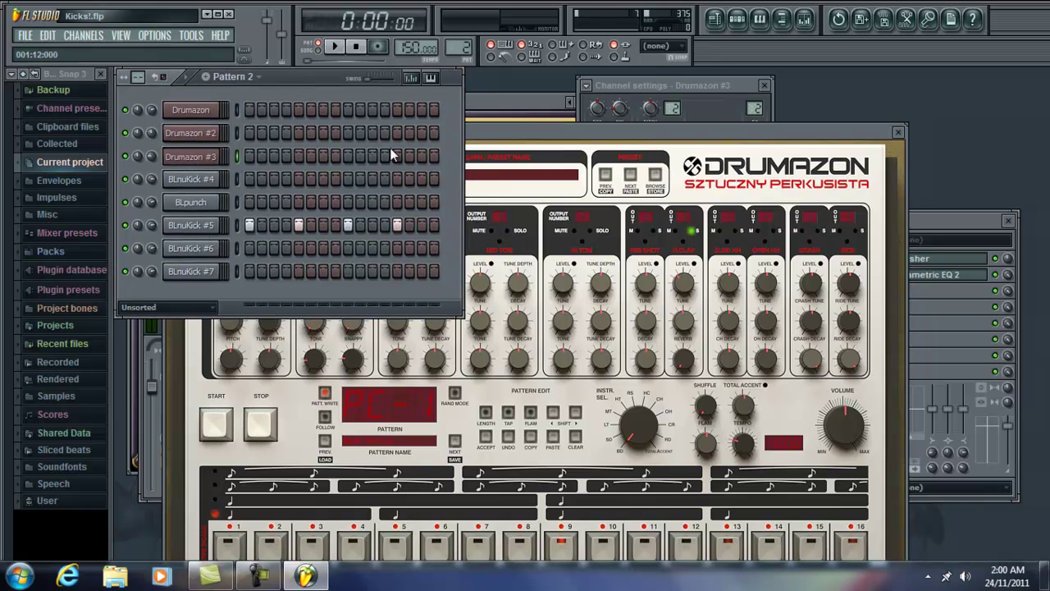
Step: Go through the Drumazon #2, Drumazon #3 and BLpunch channels and open the BLnuKick #5 channel settings
{"action": "left_click", "coordinate": [195, 136]}
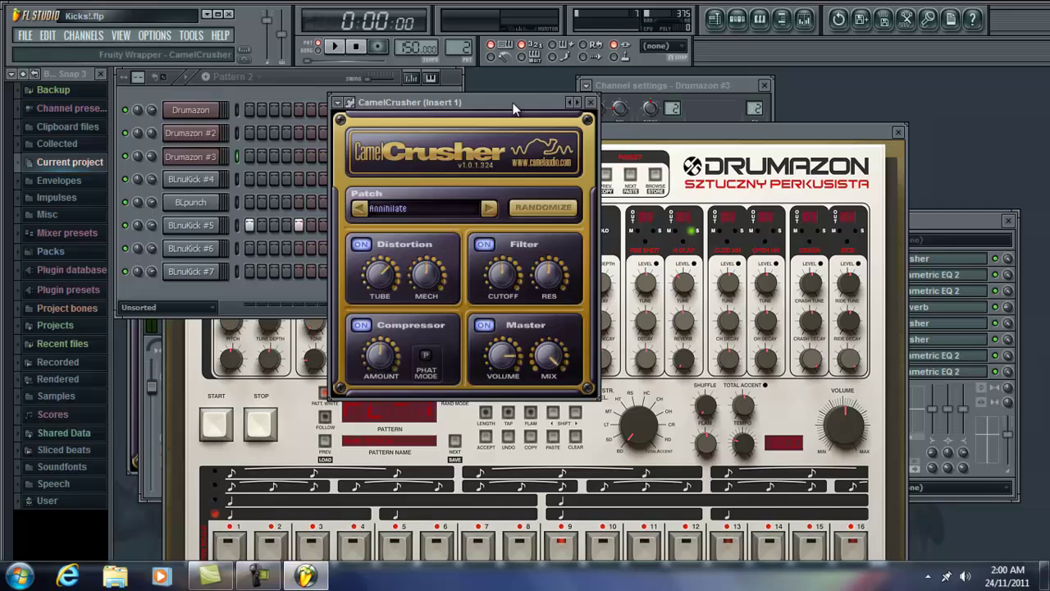
{"action": "left_click", "coordinate": [190, 133]}
{"action": "left_click", "coordinate": [191, 156]}
{"action": "left_click", "coordinate": [190, 204]}
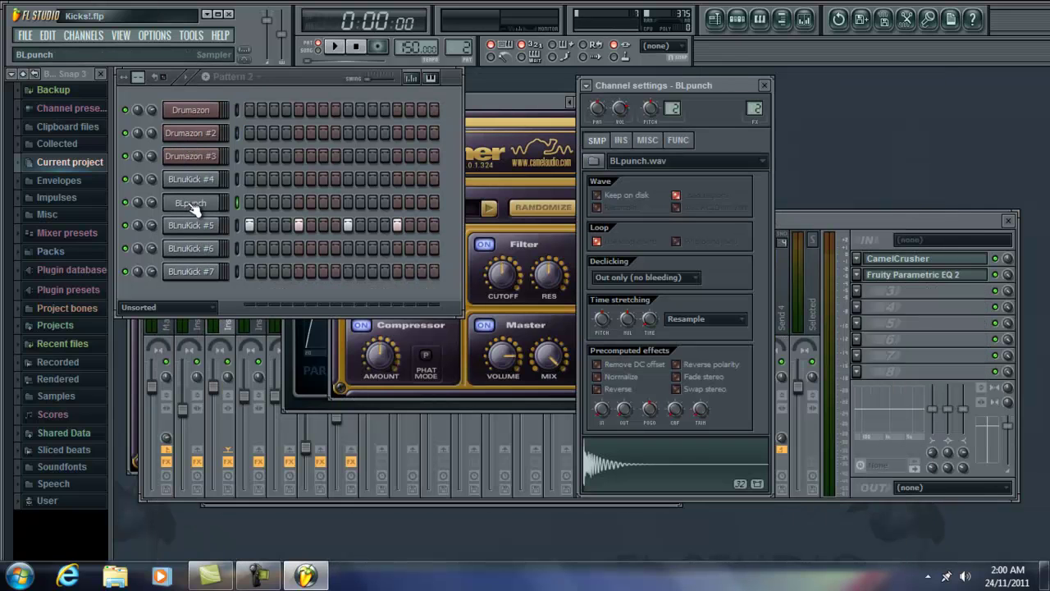
{"action": "left_click", "coordinate": [191, 227]}
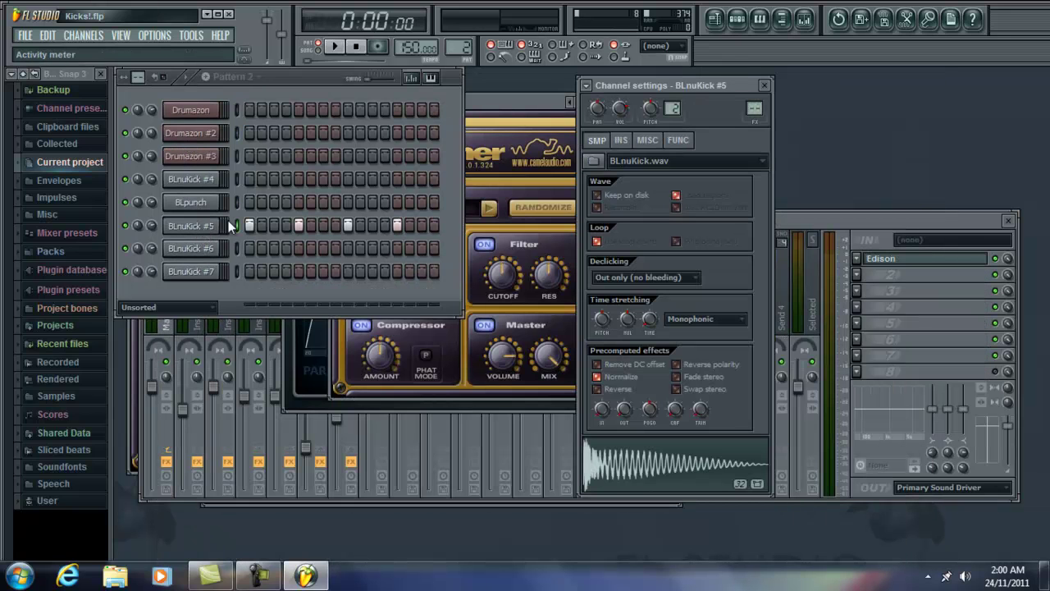
Step: Play Pattern 2 once more, stop playback, and clear all four BLnuKick #5 steps
{"action": "left_click", "coordinate": [338, 48]}
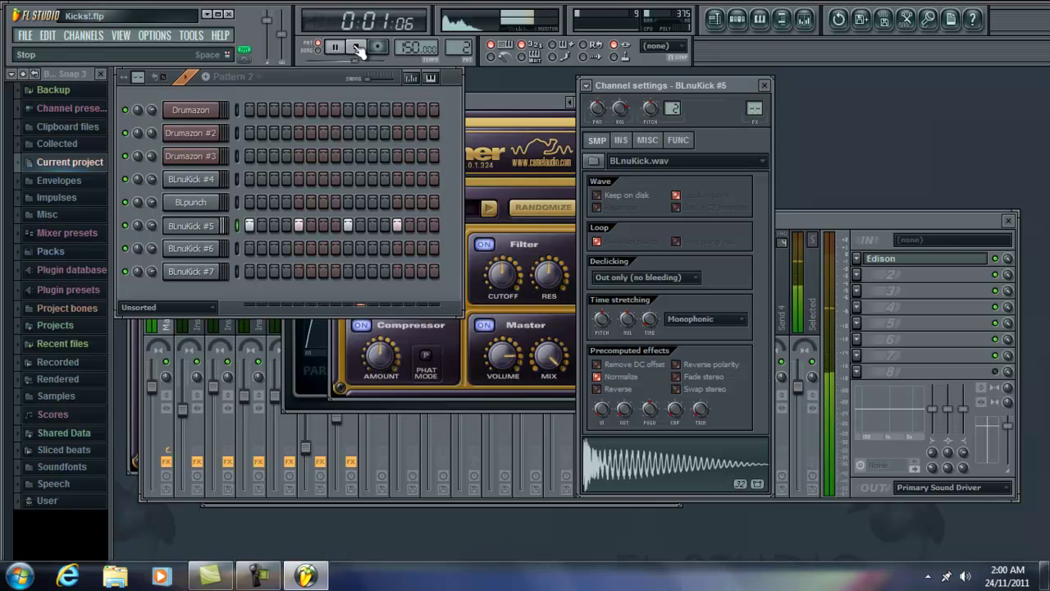
{"action": "left_click", "coordinate": [358, 47]}
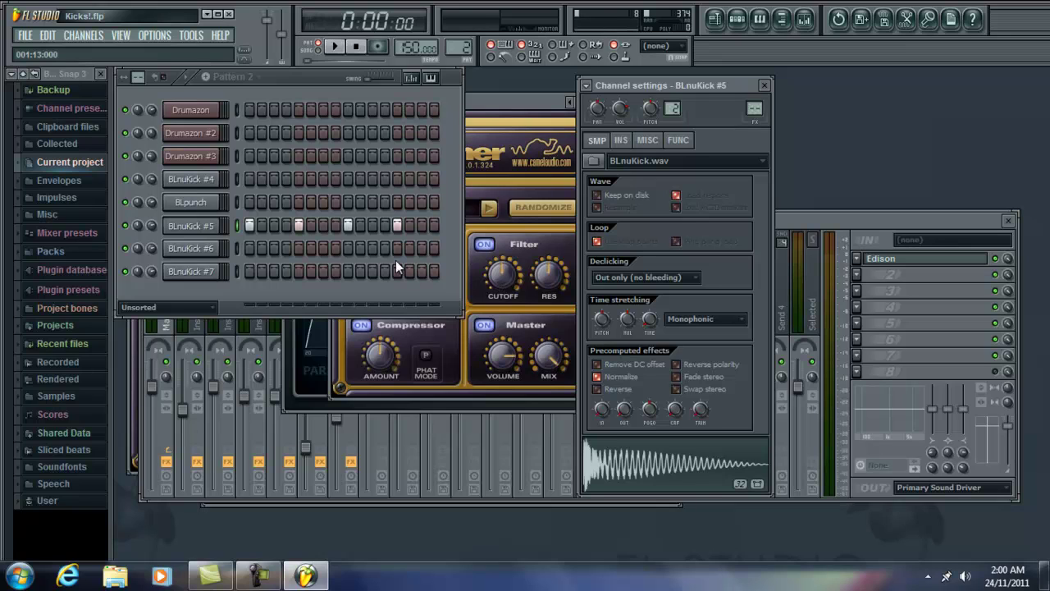
{"action": "right_click", "coordinate": [247, 228]}
{"action": "right_click", "coordinate": [298, 227]}
{"action": "right_click", "coordinate": [347, 227]}
{"action": "right_click", "coordinate": [395, 230]}
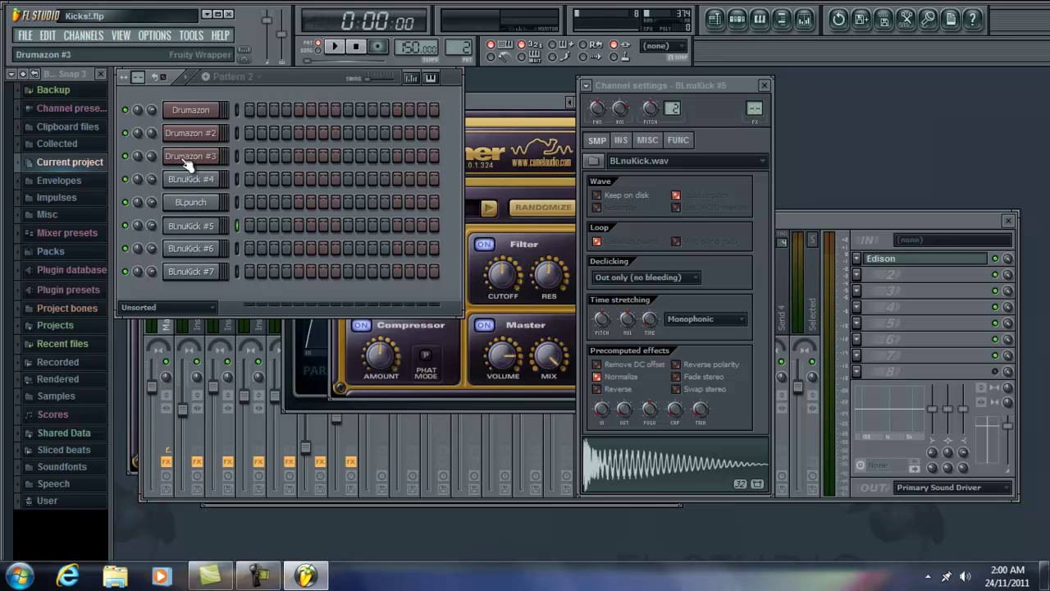
{"action": "mouse_move", "coordinate": [316, 580]}
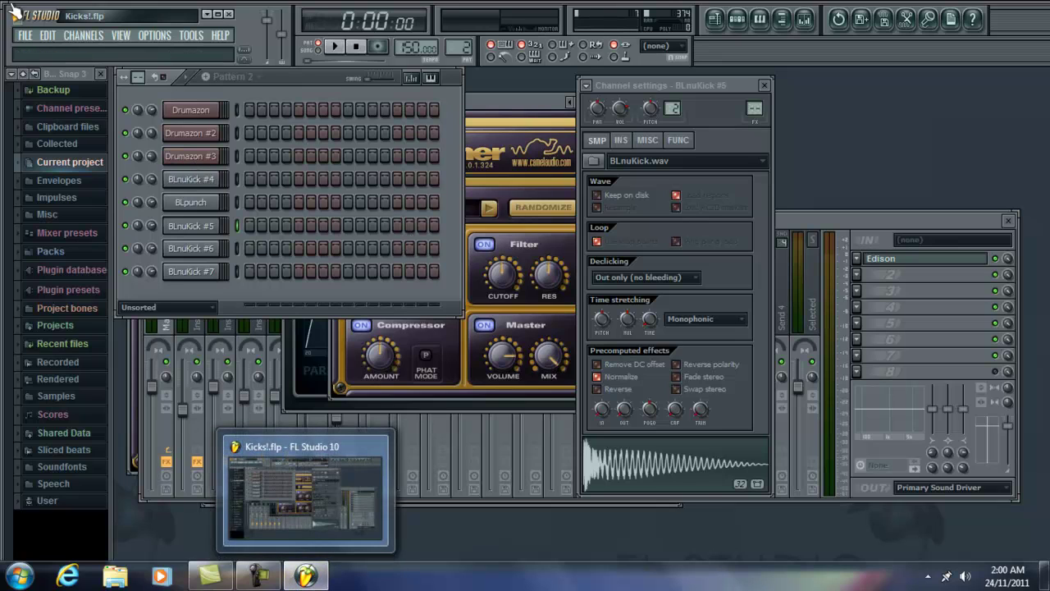